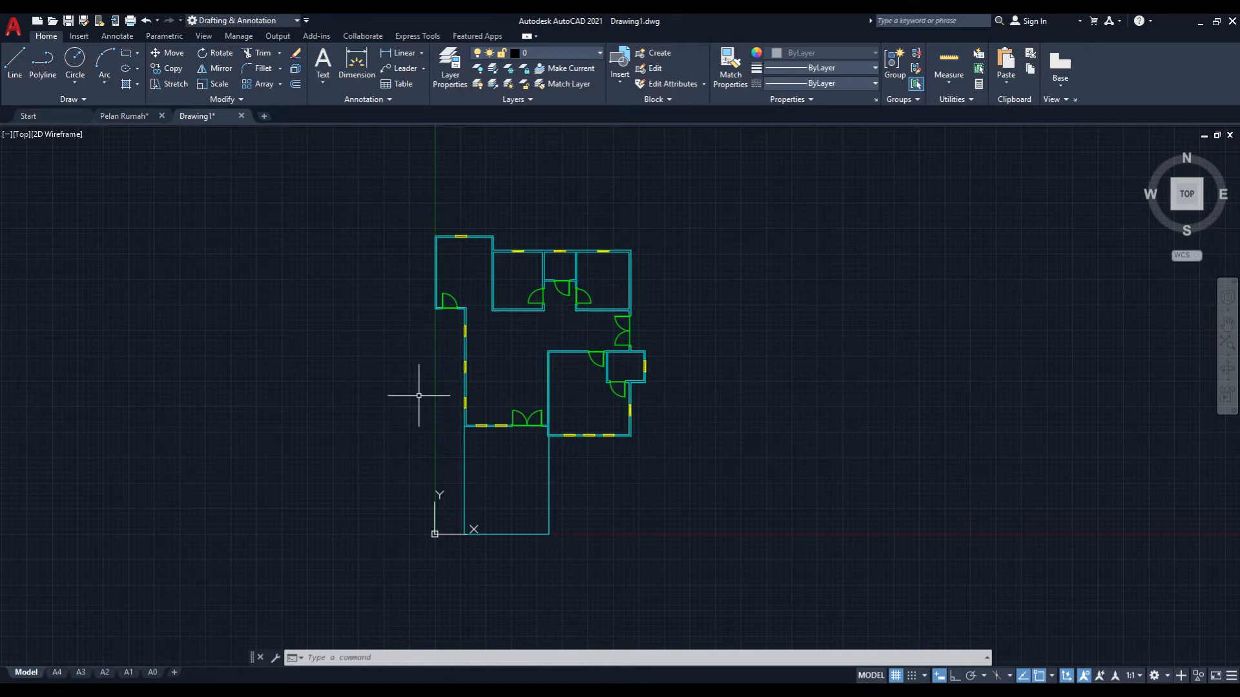
- Measure the floor plan's overall extent from its upper-left corner and inspect the porch dimensions with quick measurement
type("dist")
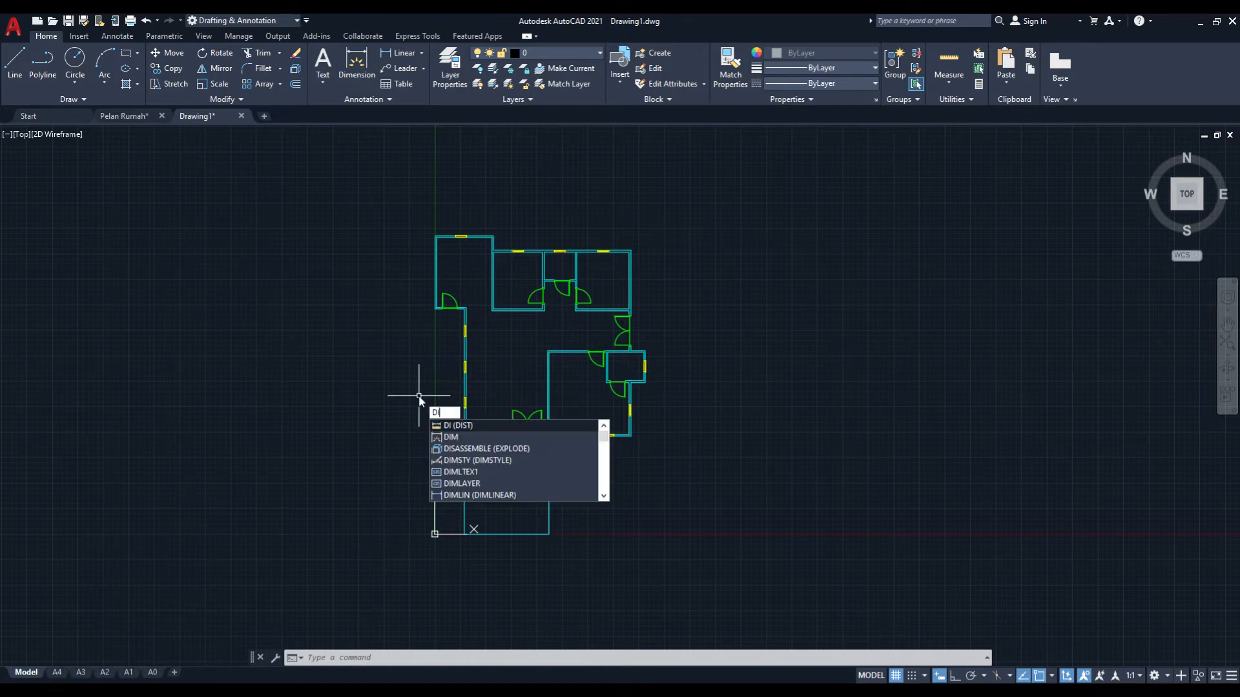
key("Return")
left_click(435, 236)
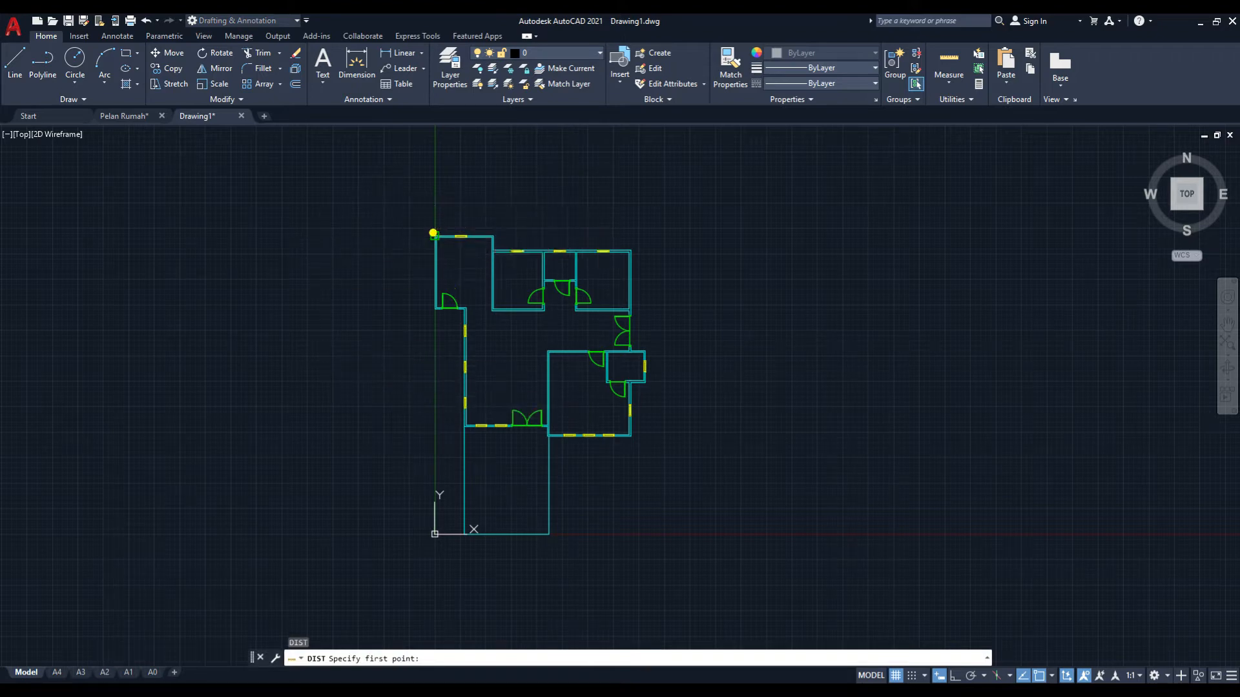
left_click(464, 533)
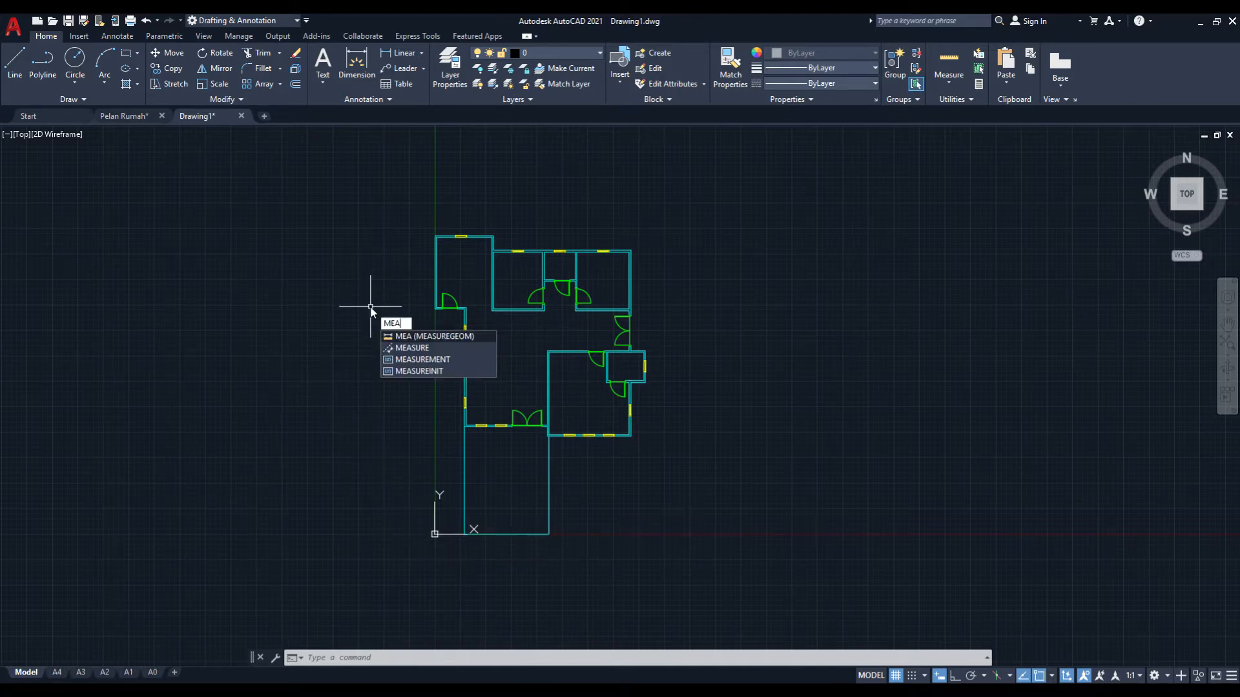
key("Return")
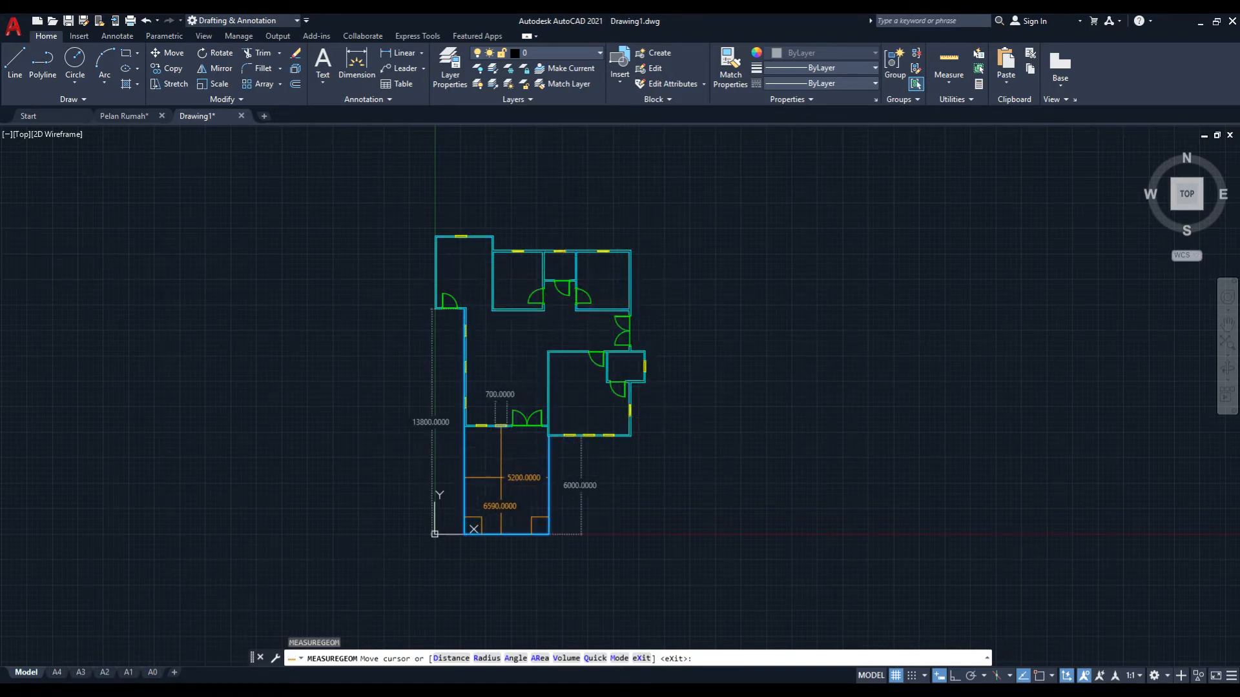
key("Escape")
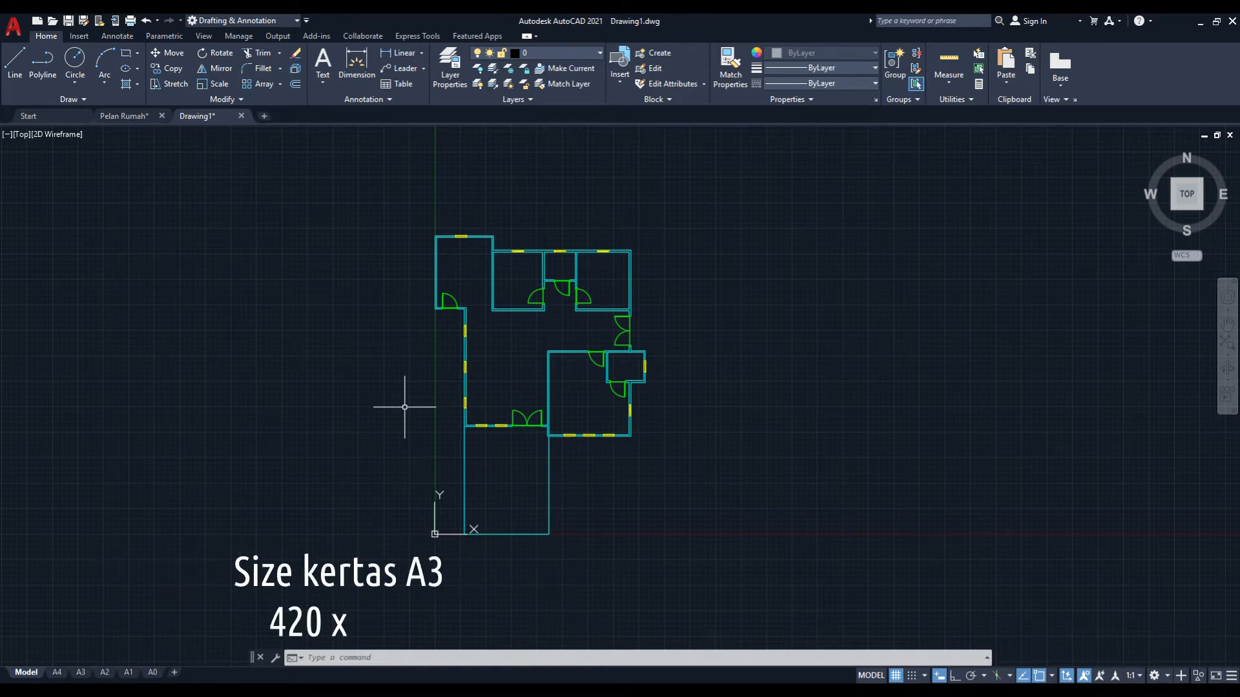
- Draw an A3 paper rectangle of 420 x 297 starting at the origin 0,0
type("REC")
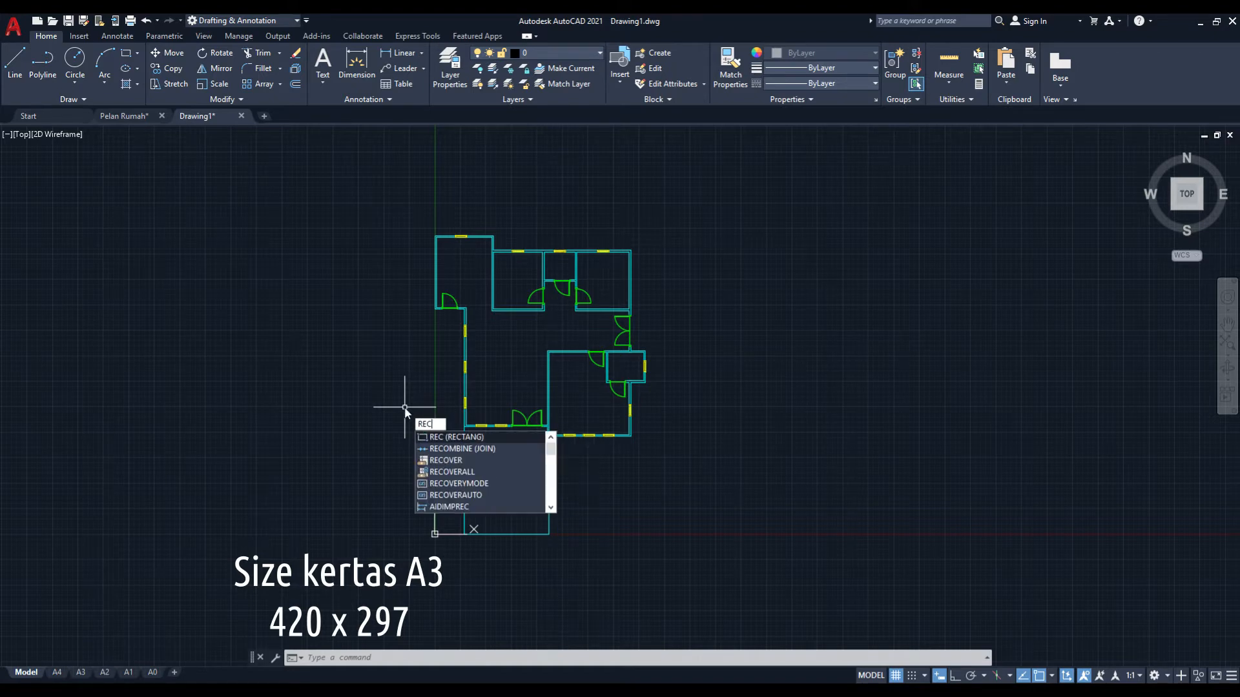
key("Return")
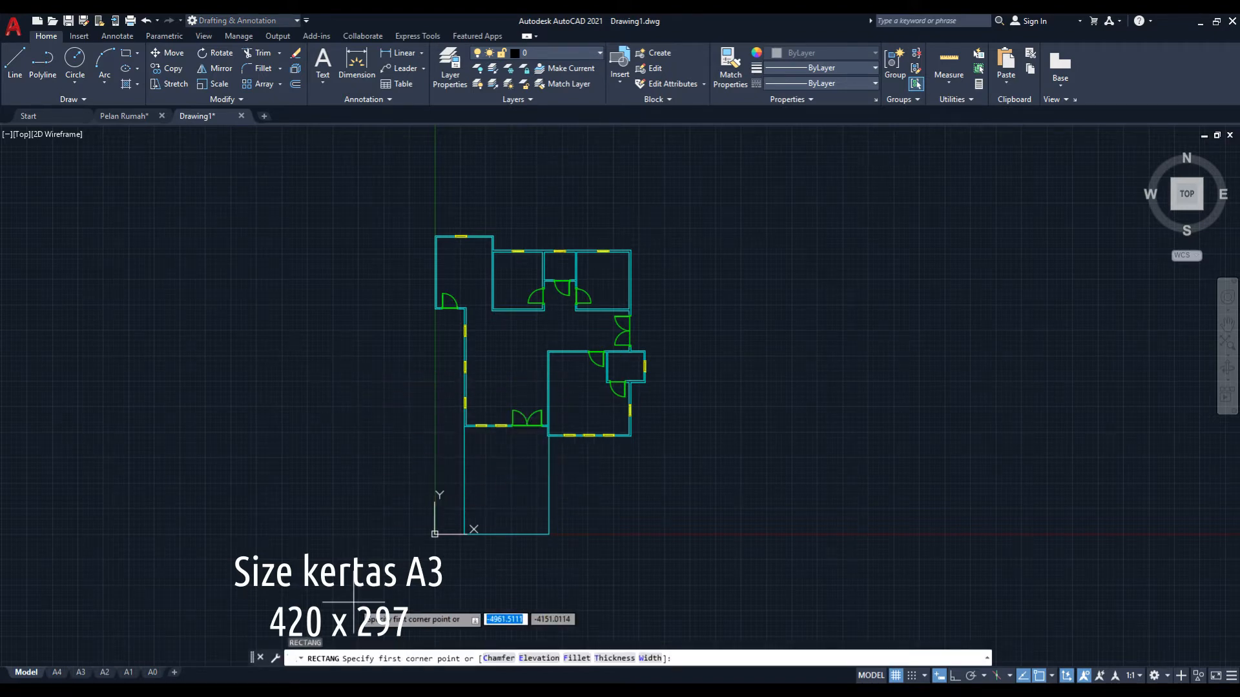
type("0")
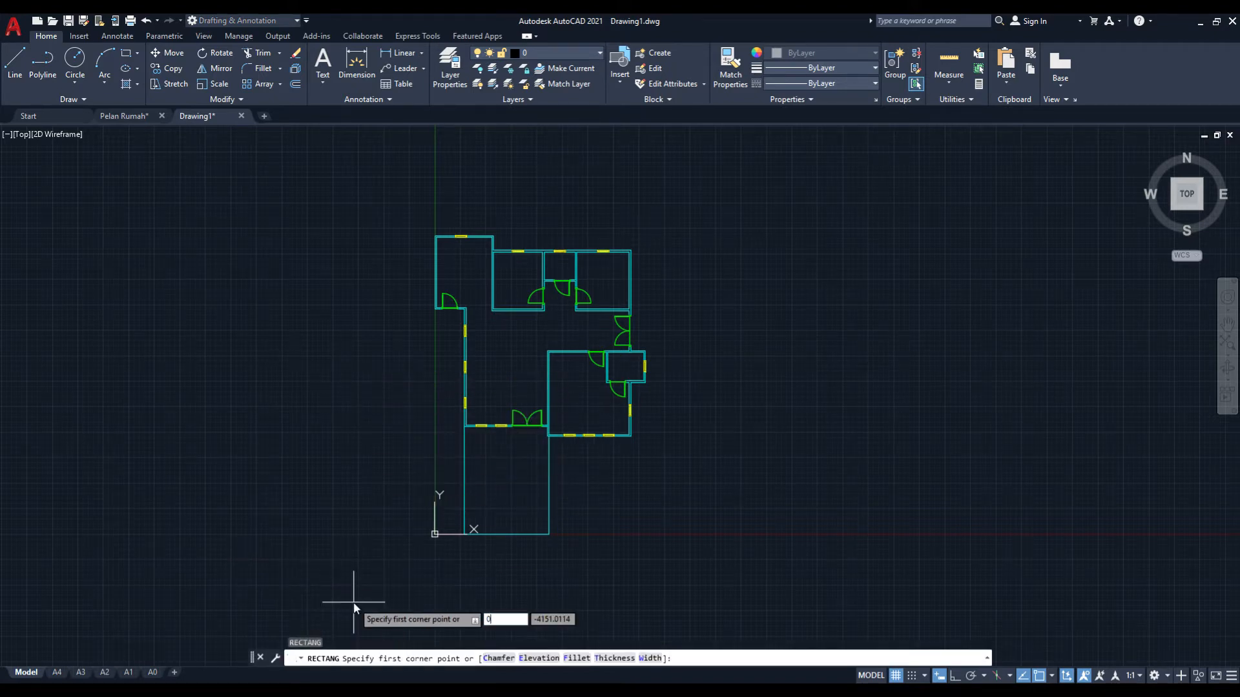
type(",0")
key("Return")
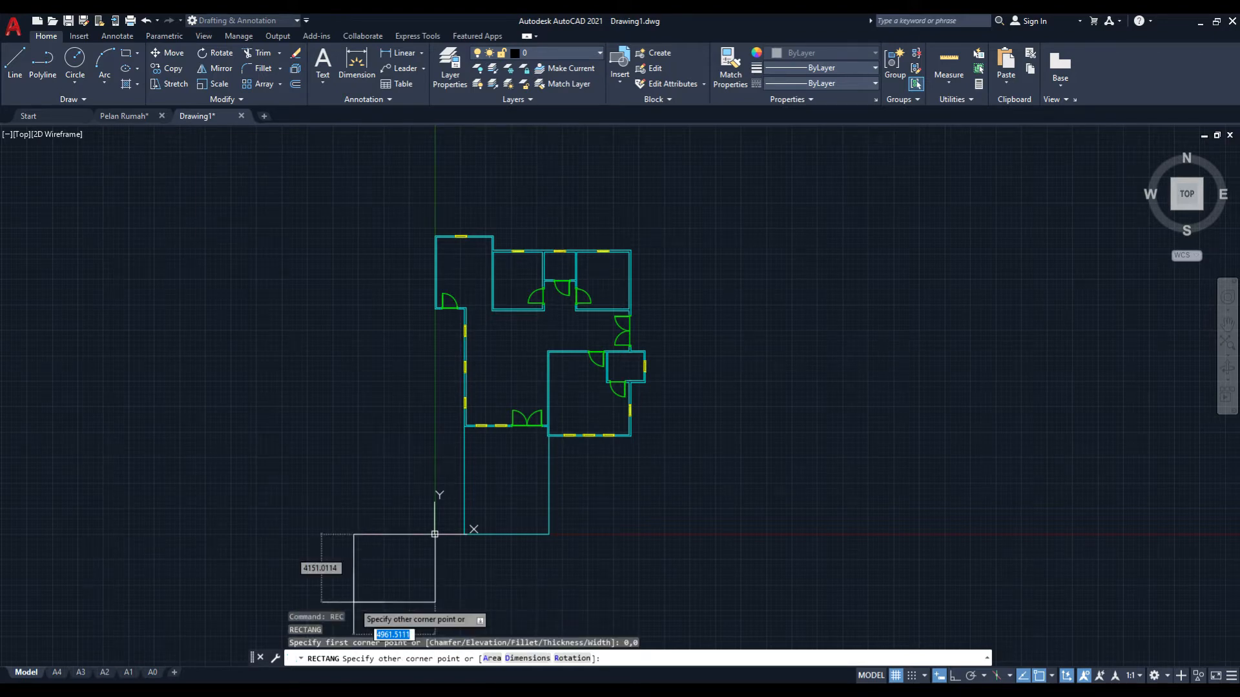
type("420")
key("Tab")
type("29")
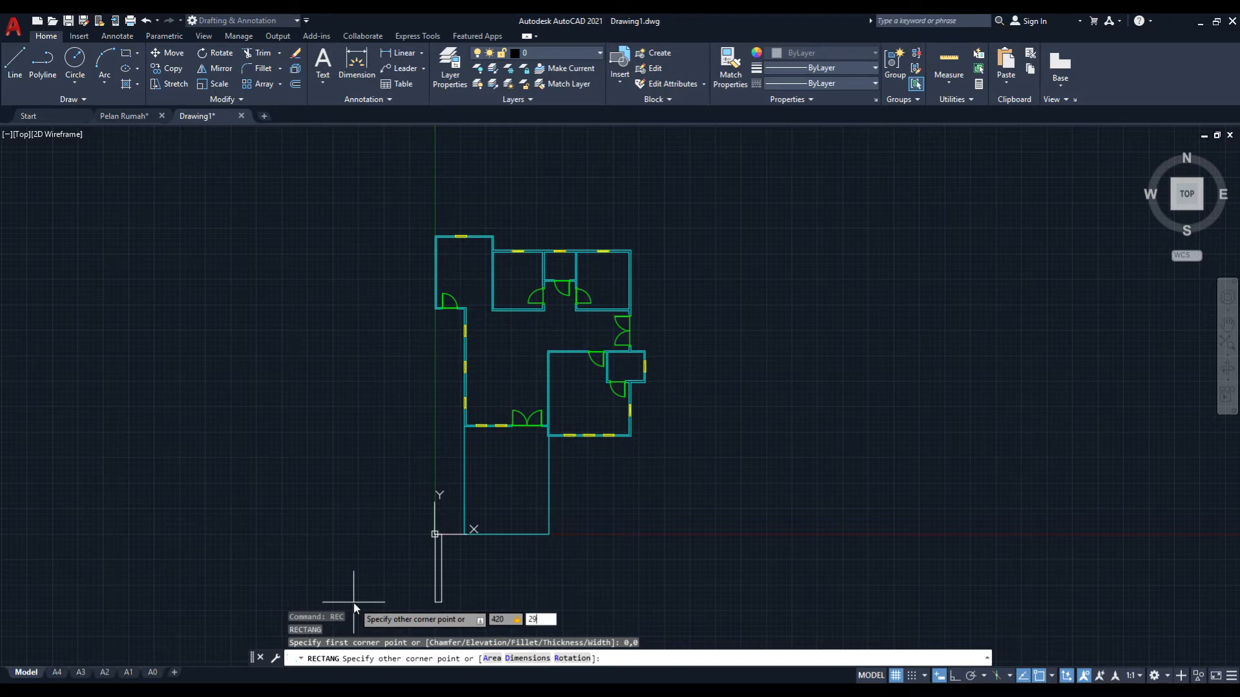
key("Return")
- Scale the A3 rectangle by a factor of 100 from its lower-left corner at the origin
scroll(469, 524, "up", 3)
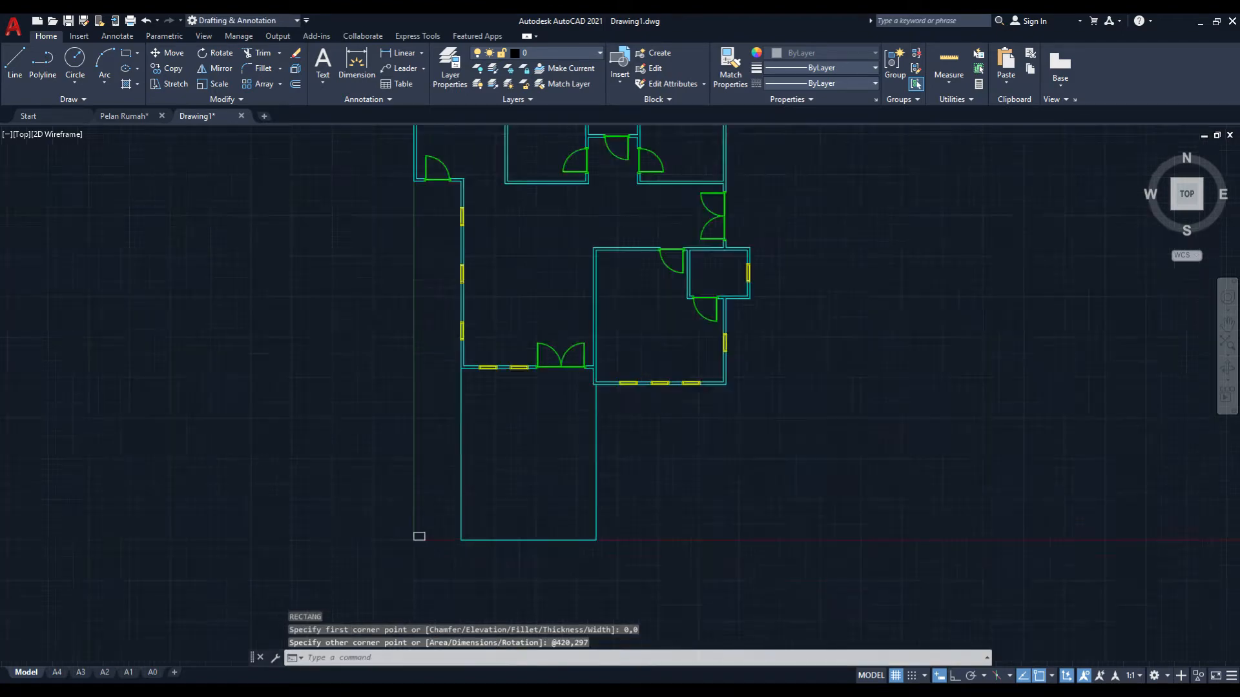
left_click(414, 531)
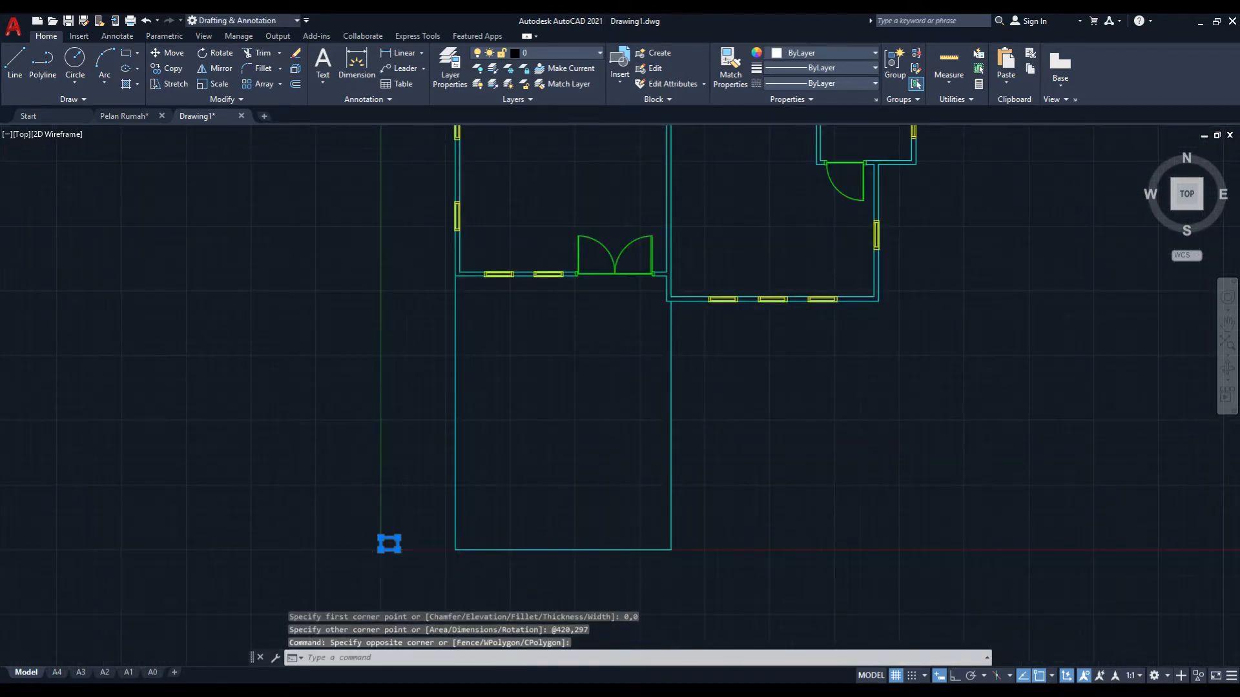
scroll(355, 562, "down", 4)
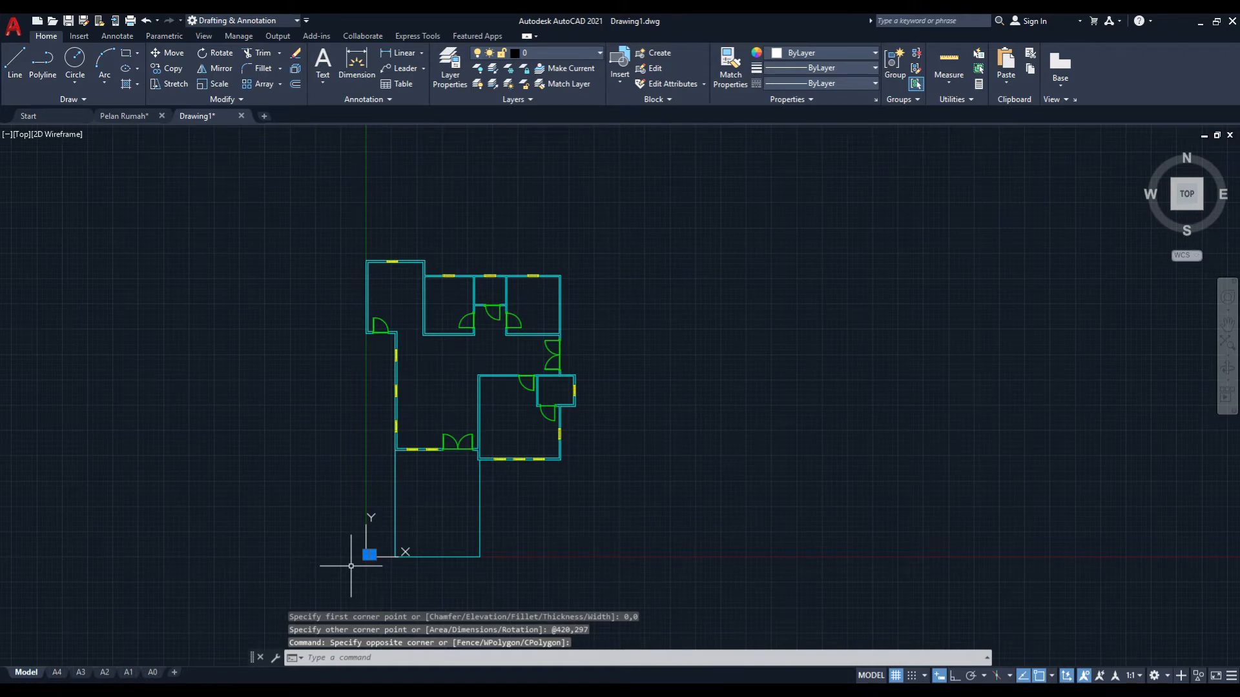
type("Sc")
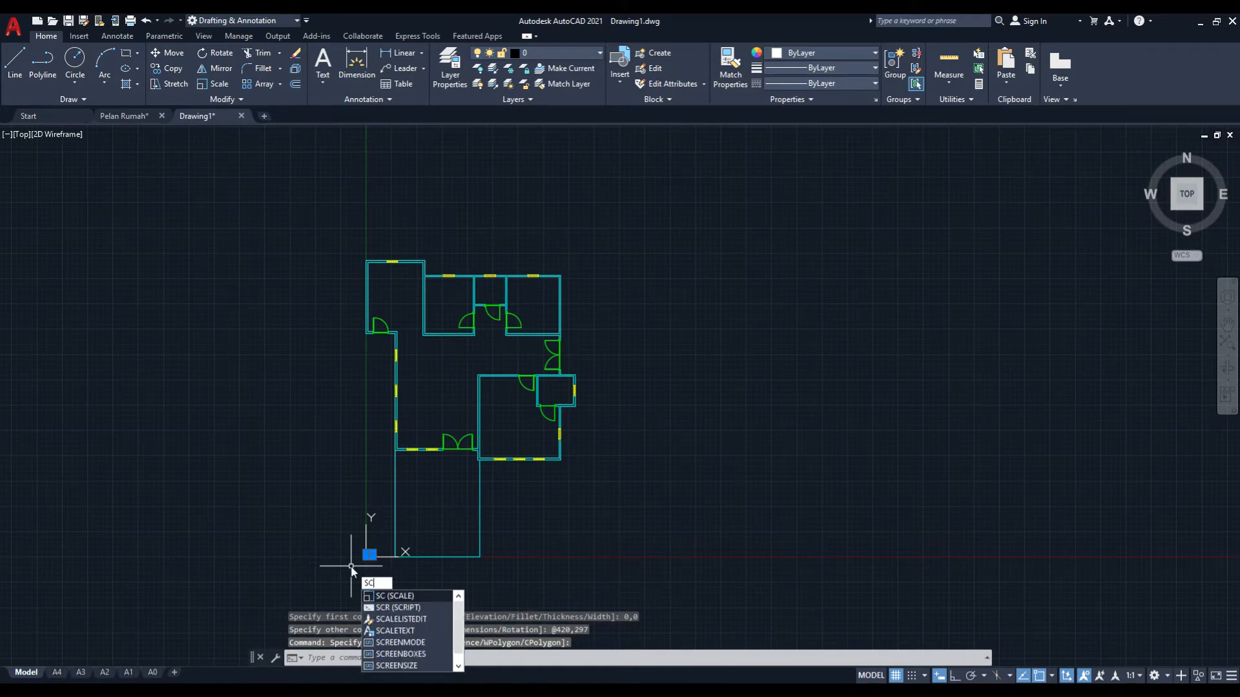
key("Return")
scroll(356, 565, "up", 4)
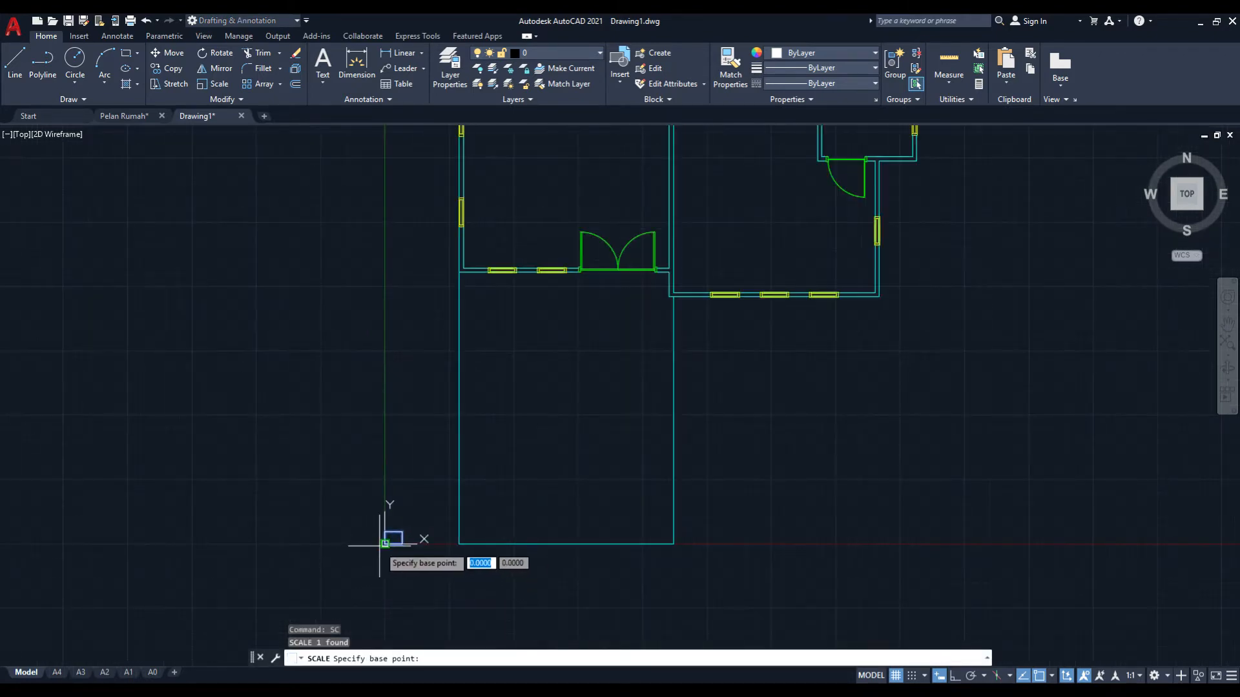
left_click(380, 545)
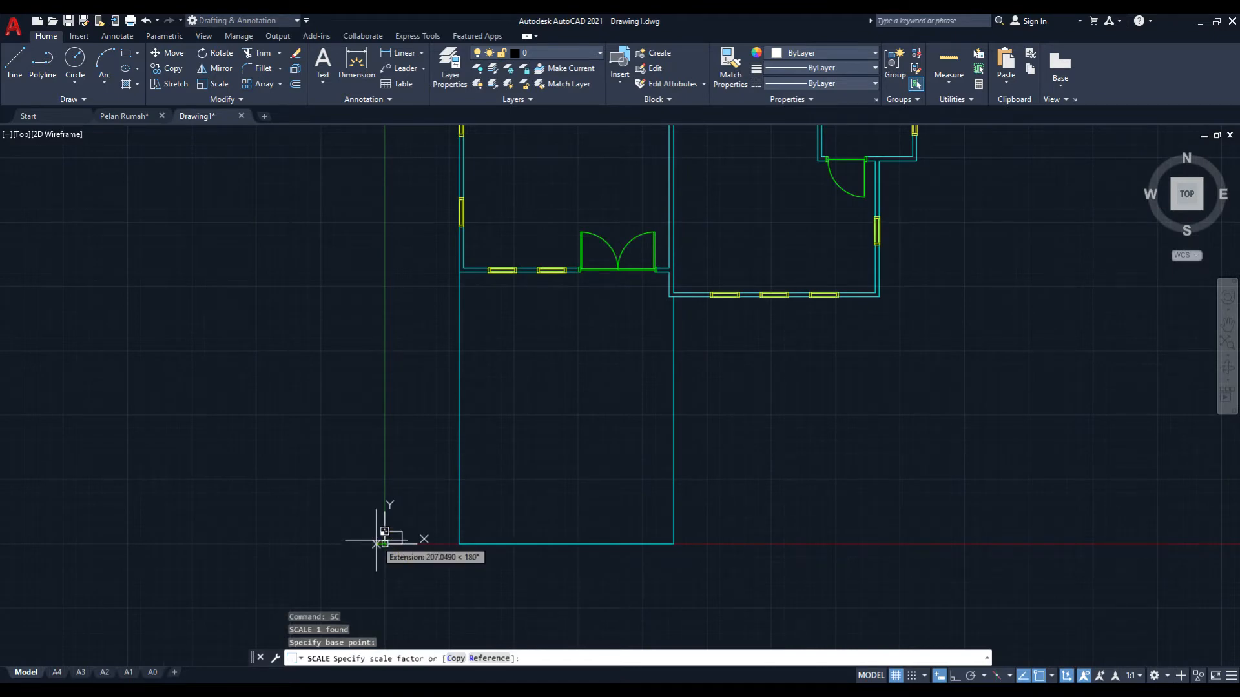
type("100")
key("Return")
- Move the entire floor plan from its midpoint to the centre of the enlarged A3 rectangle, using Mid Between 2 Points for both points
scroll(374, 531, "down", 6)
scroll(374, 527, "up", 2)
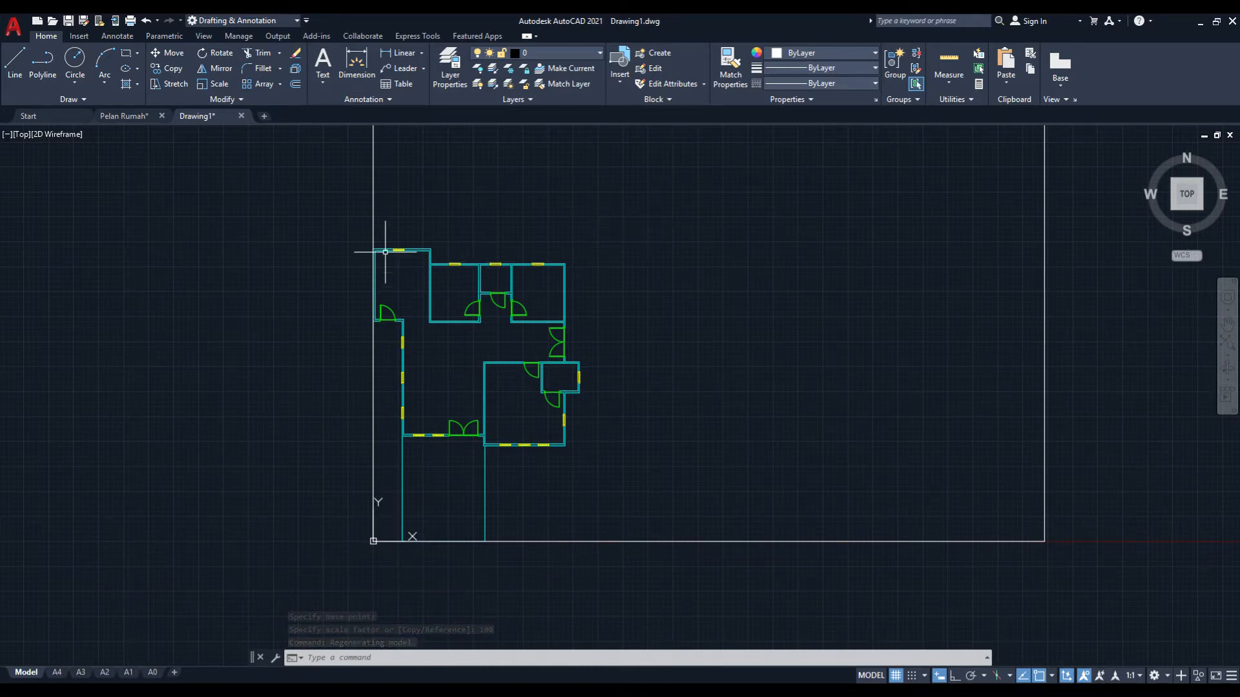
left_click(330, 234)
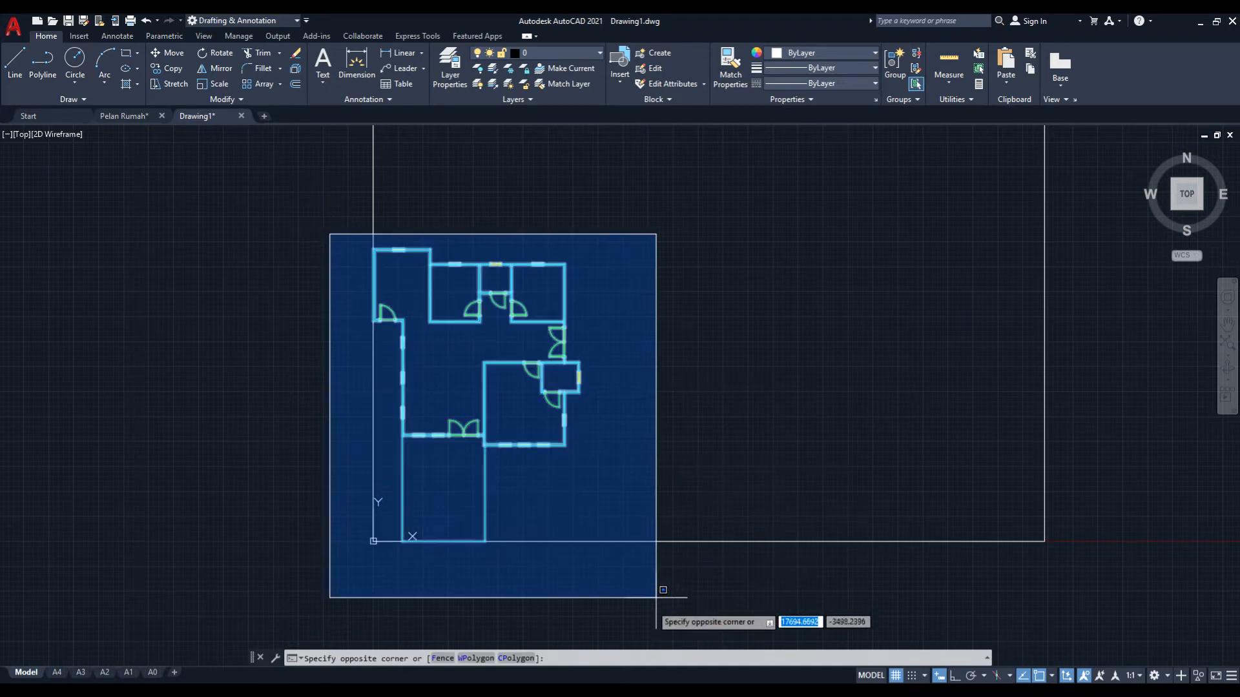
left_click(638, 589)
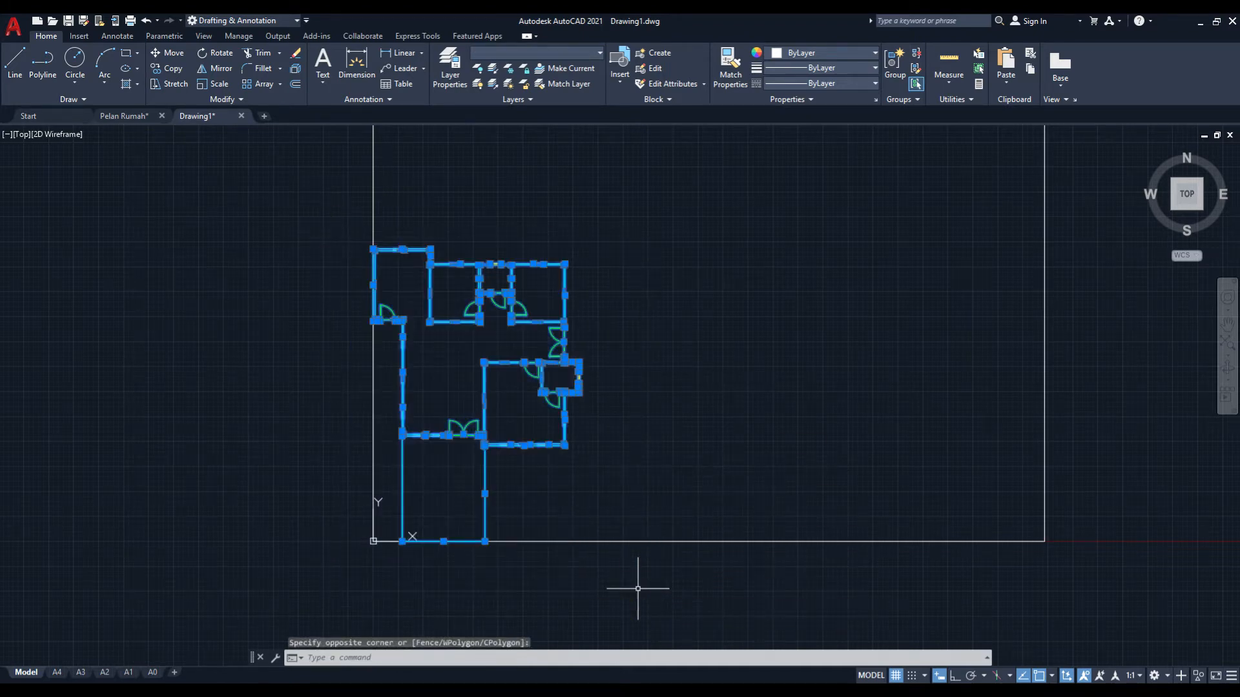
type("m")
key("Return")
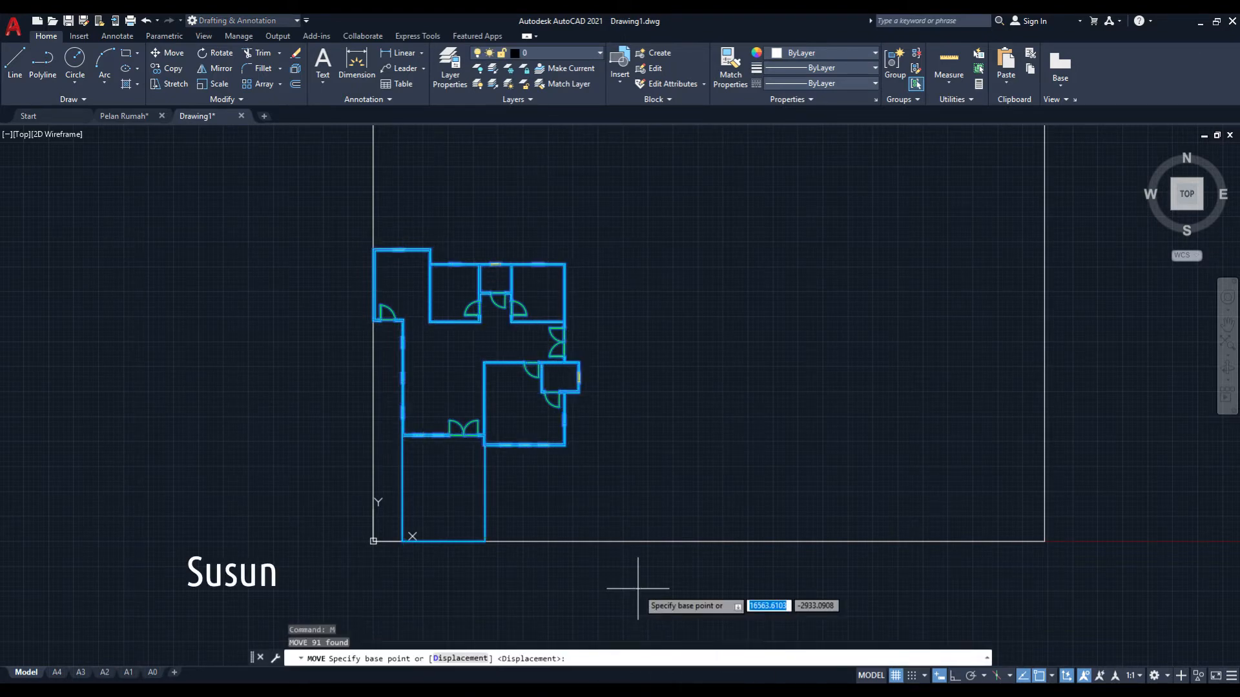
right_click(641, 464, "shift")
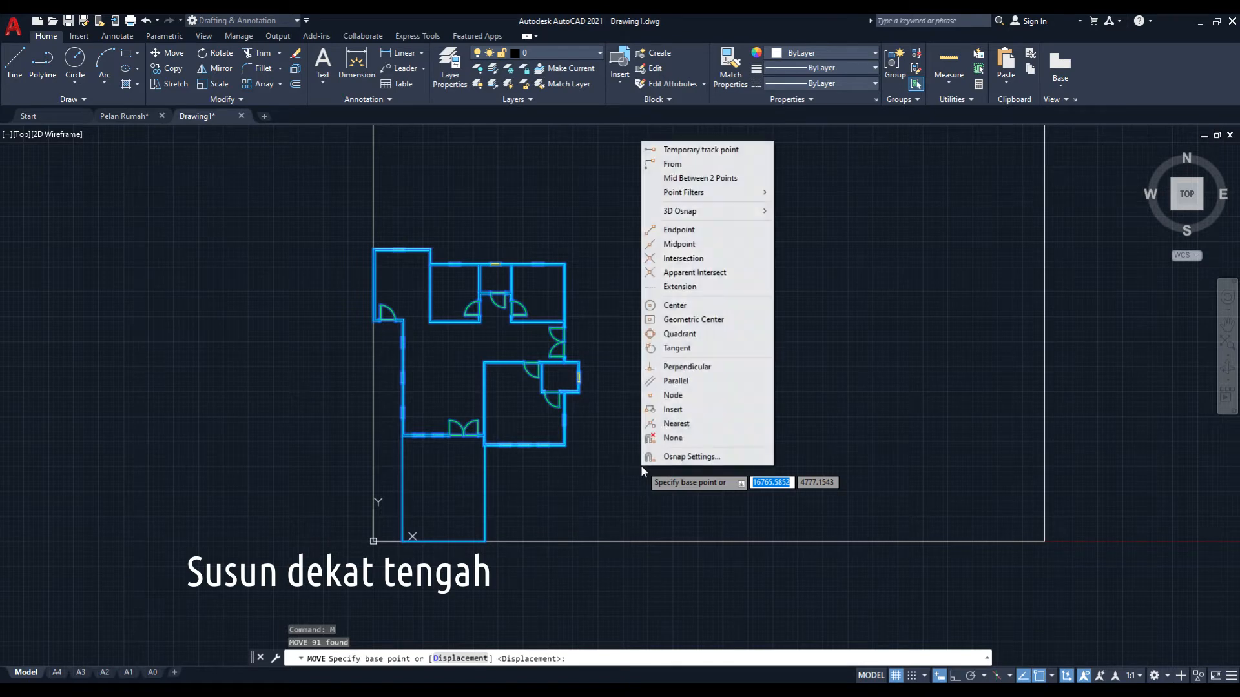
left_click(716, 178)
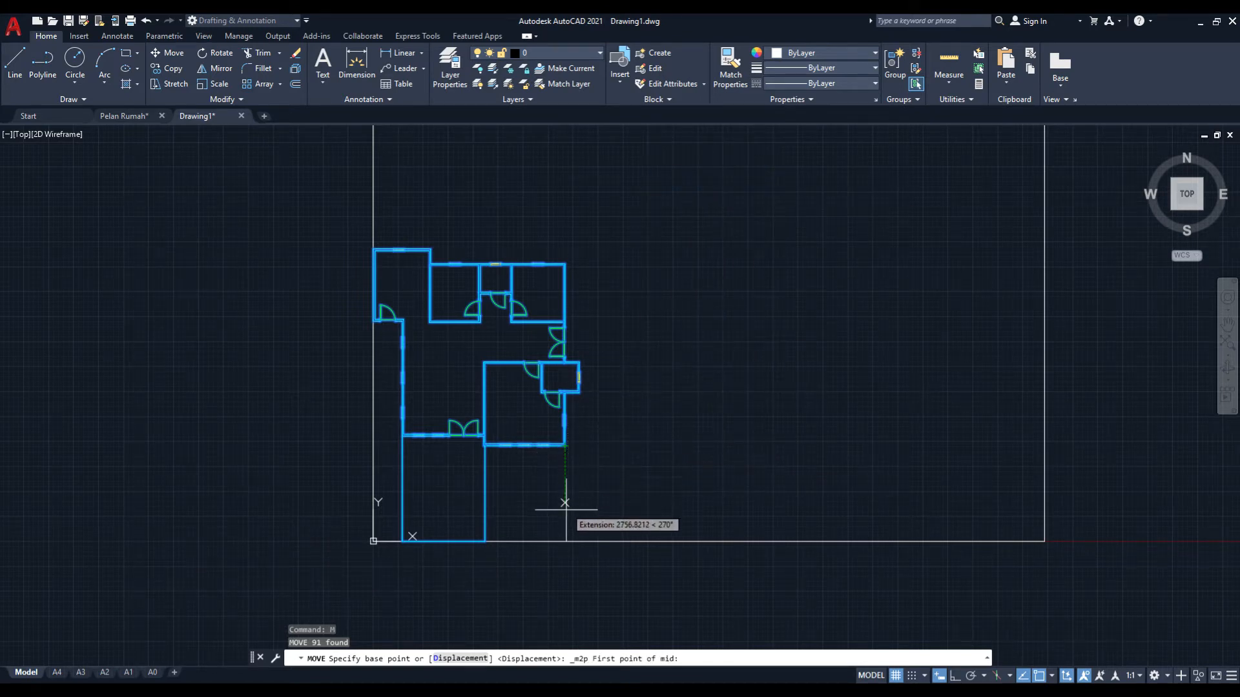
left_click(565, 542)
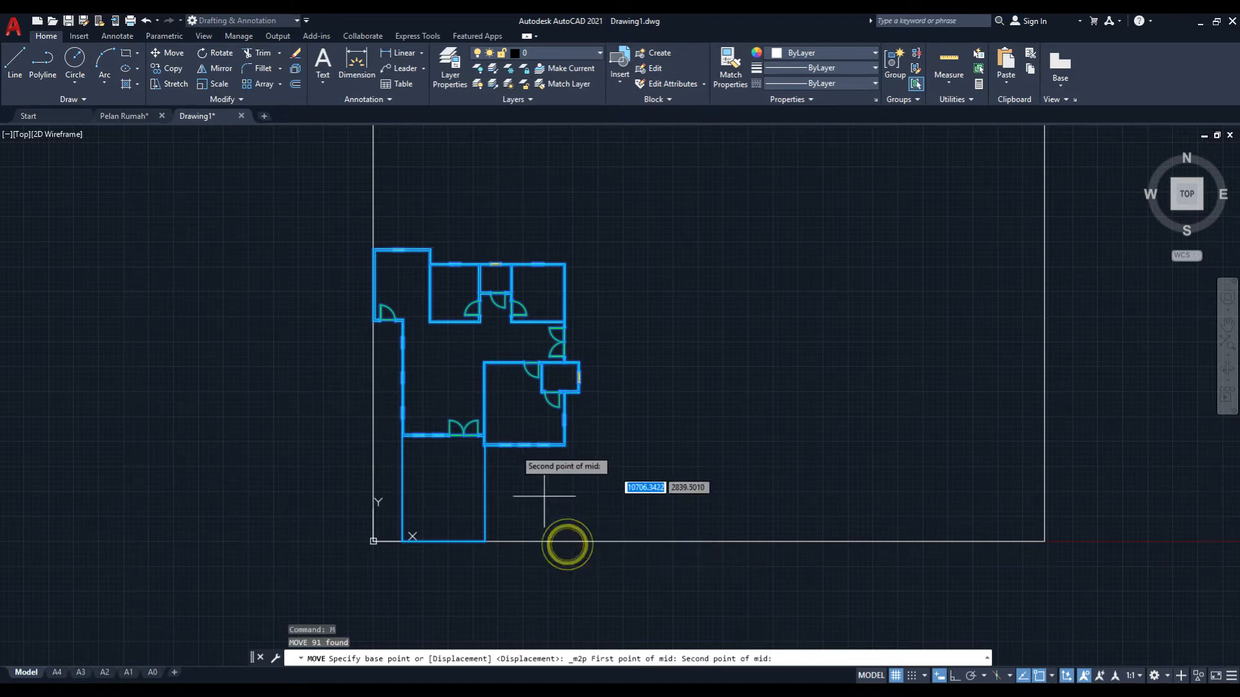
left_click(374, 249)
scroll(568, 335, "down", 6)
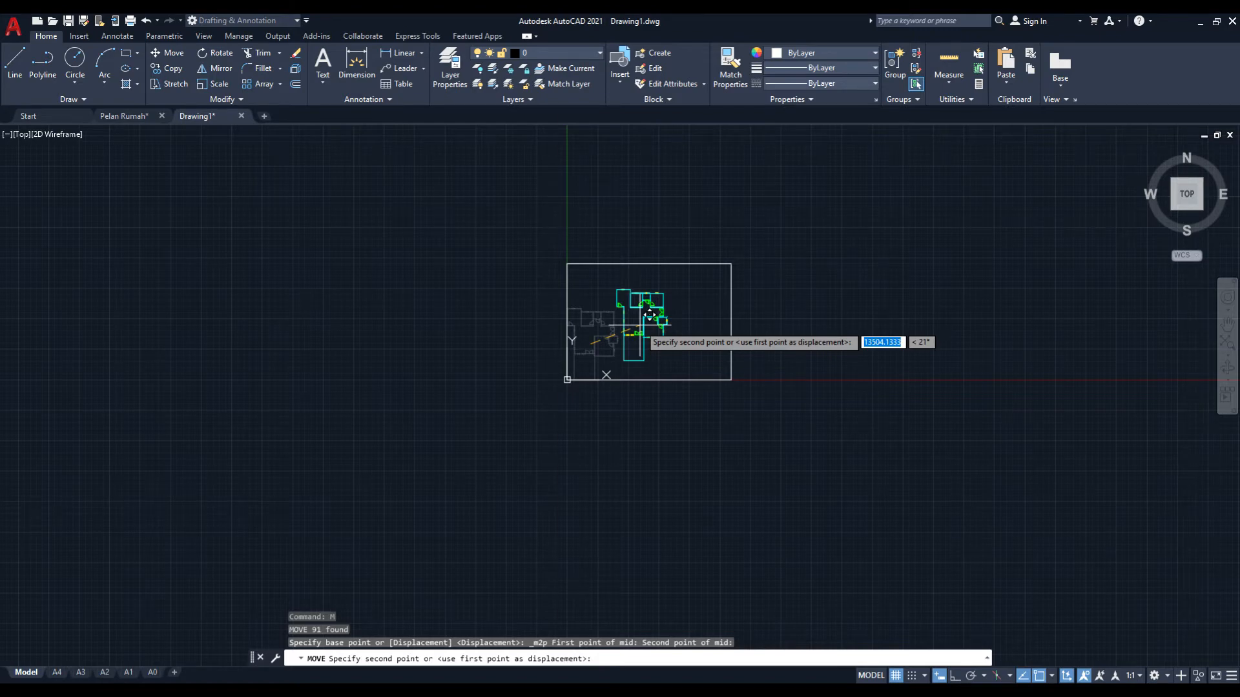
right_click(649, 315, "shift")
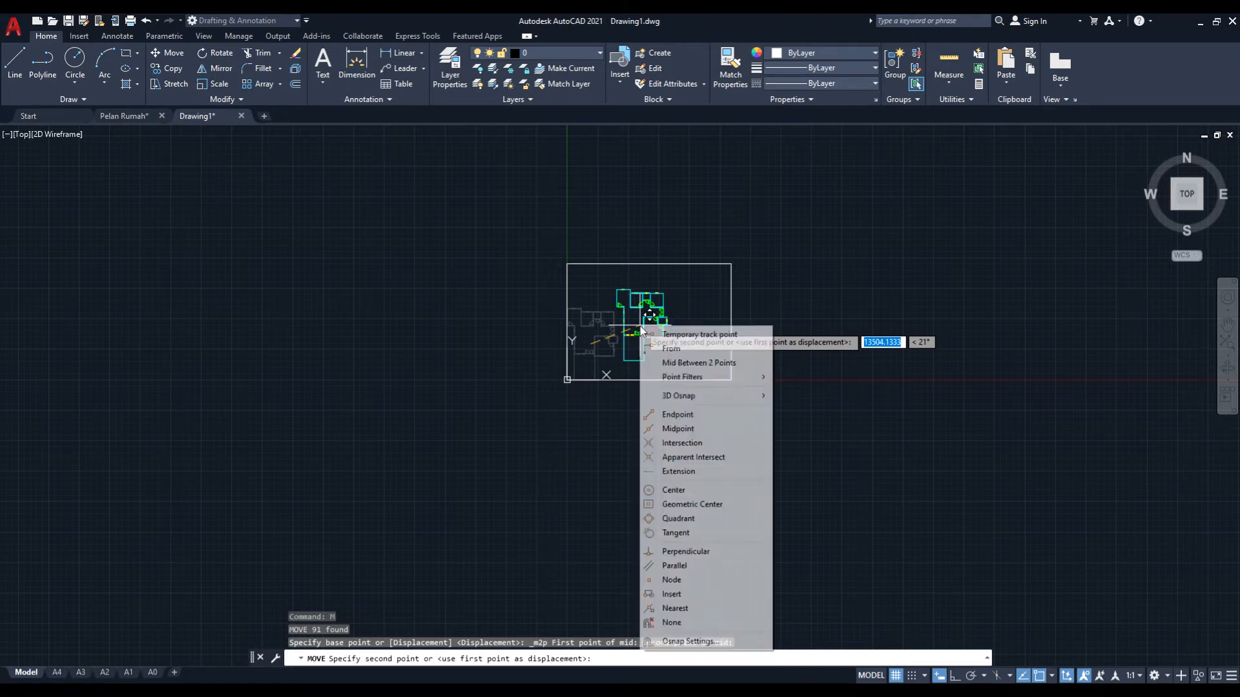
left_click(678, 359)
left_click(568, 263)
left_click(722, 382)
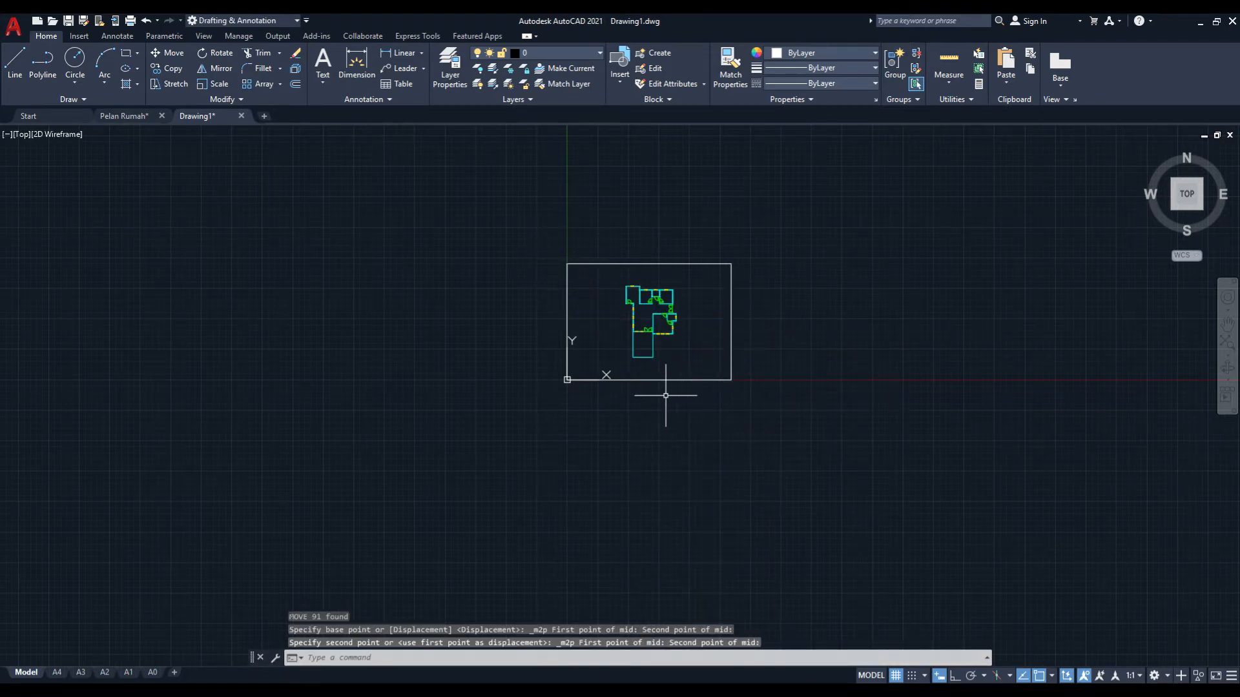
key("Escape")
scroll(642, 388, "up", 2)
middle_click_drag(642, 387, 600, 426)
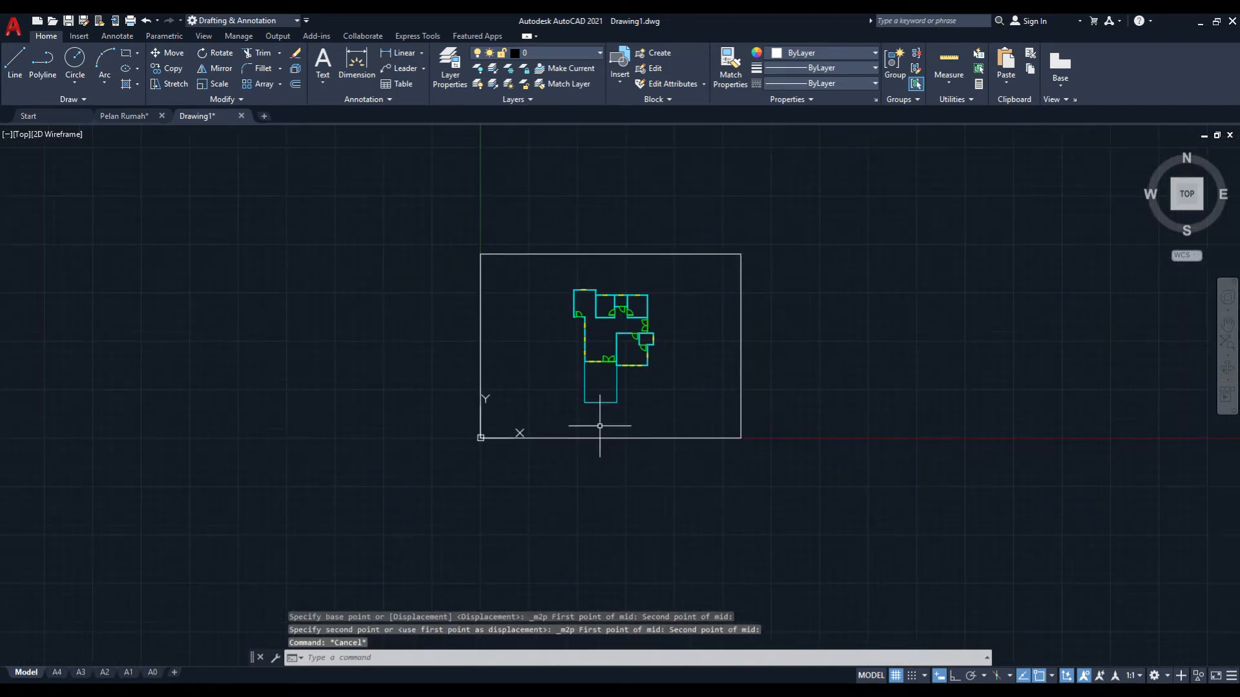
scroll(600, 426, "up", 2)
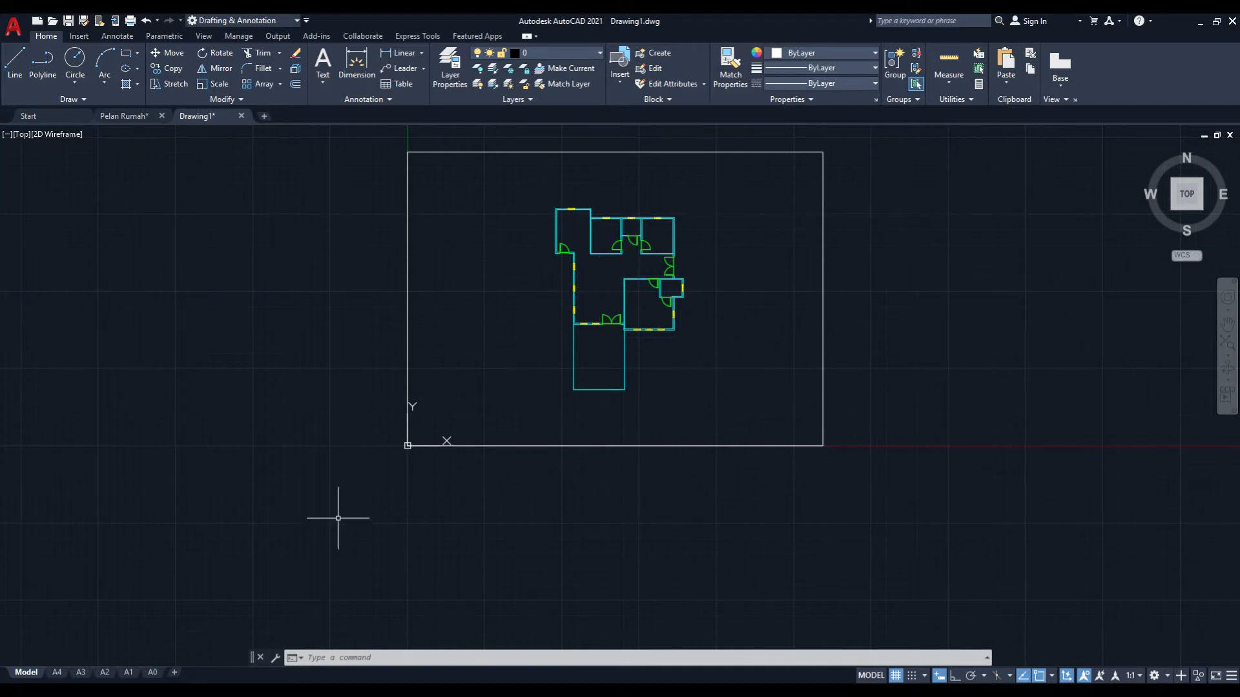
- In the A3 layout, activate the viewport, zoom it to the drawing's extents and set its scale to 1:100
left_click(81, 673)
scroll(429, 448, "down", 3)
scroll(429, 448, "up", 3)
left_click(957, 675)
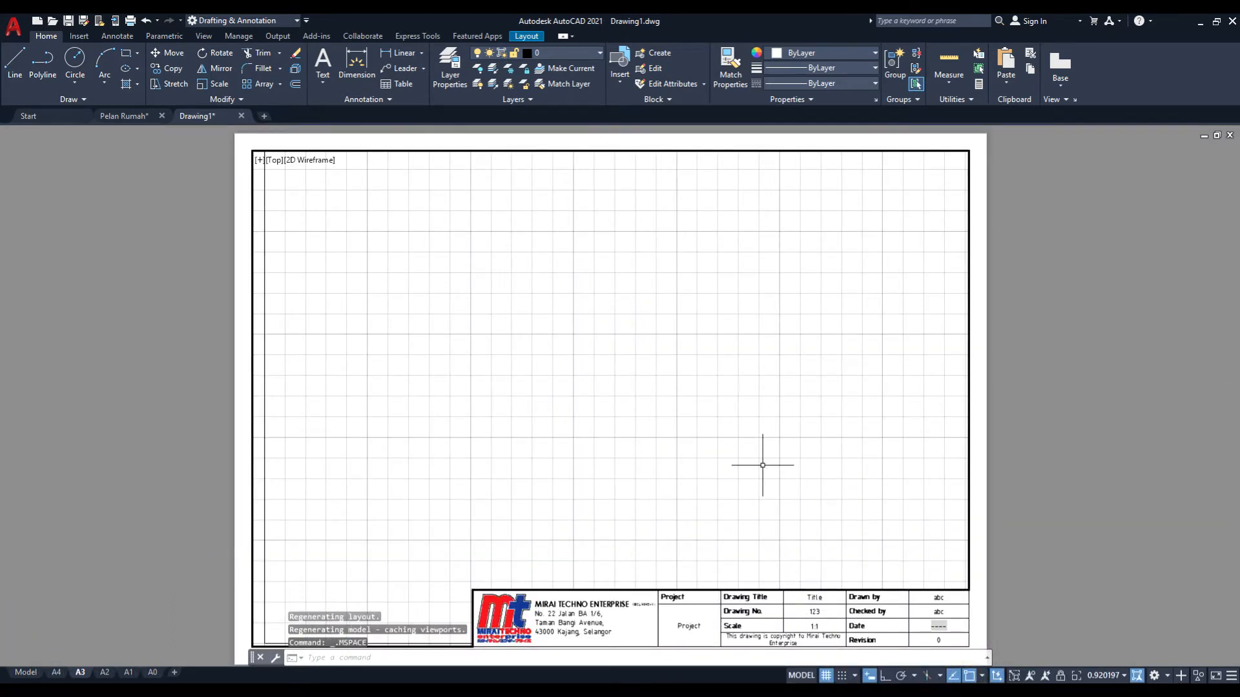
type("z")
key("Return")
type("e")
key("Return")
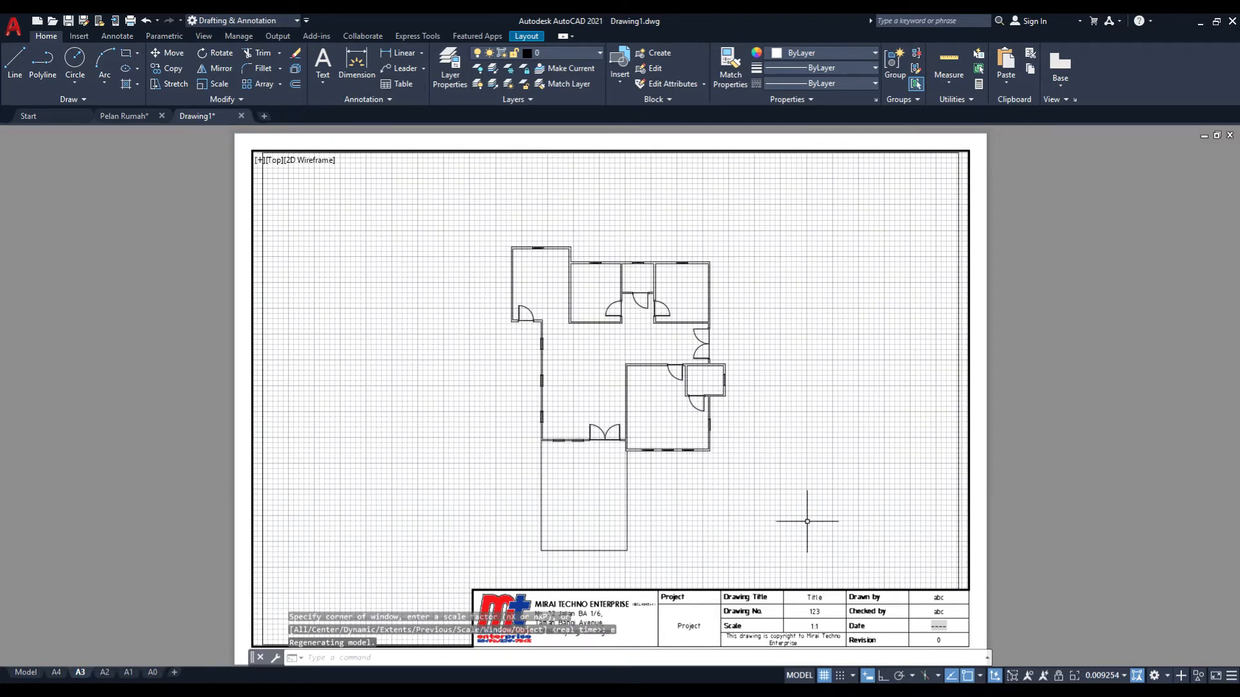
left_click(1101, 675)
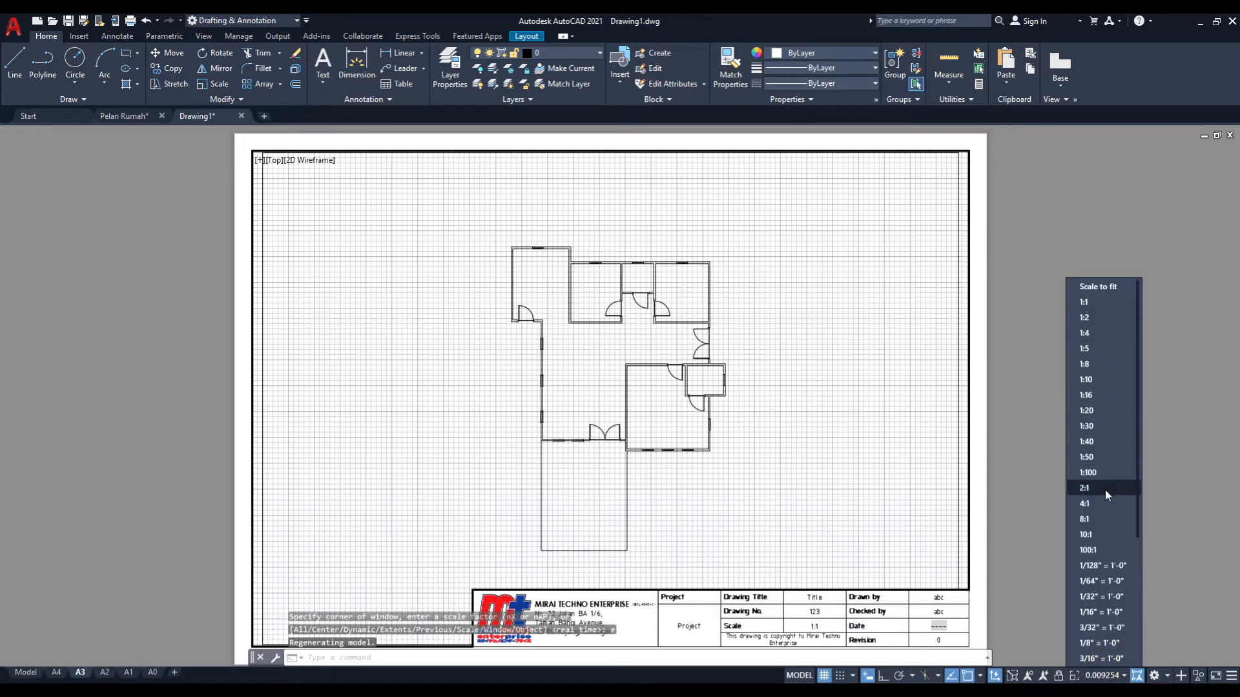
left_click(1107, 472)
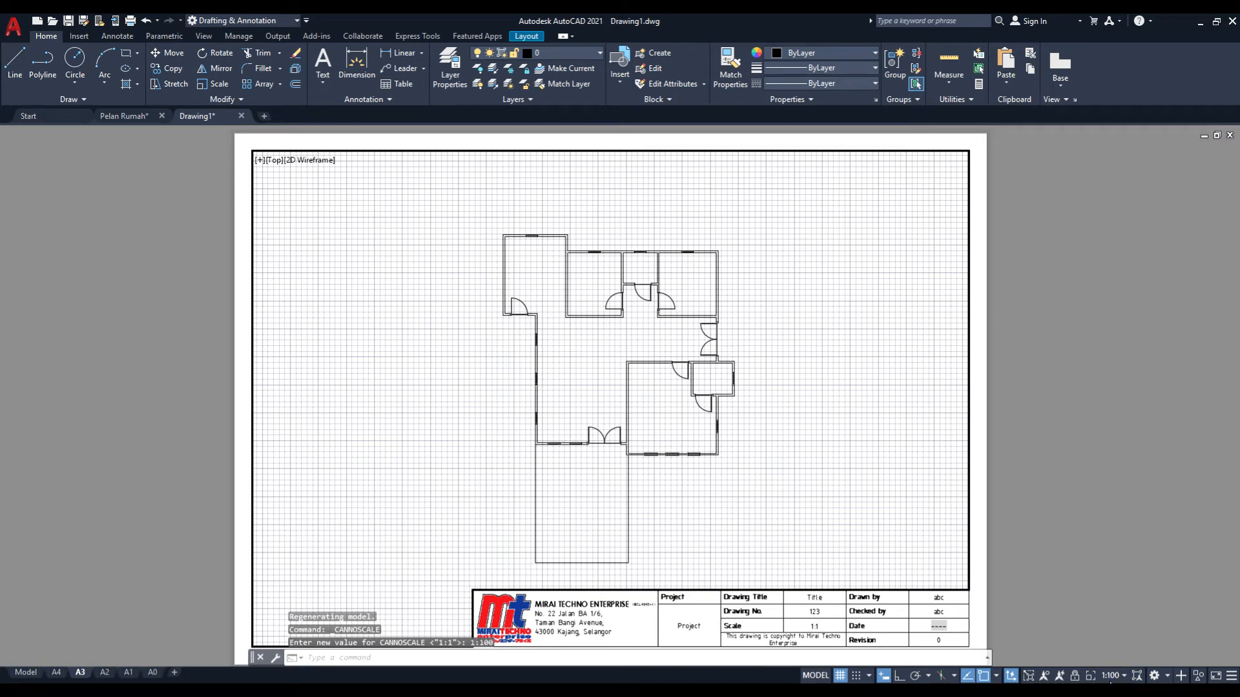
- Add a custom scale named 1:120 to the drawing's scale list, with 1 paper unit equal to 120 drawing units
left_click(1110, 676)
scroll(1103, 502, "down", 4)
left_click(1130, 631)
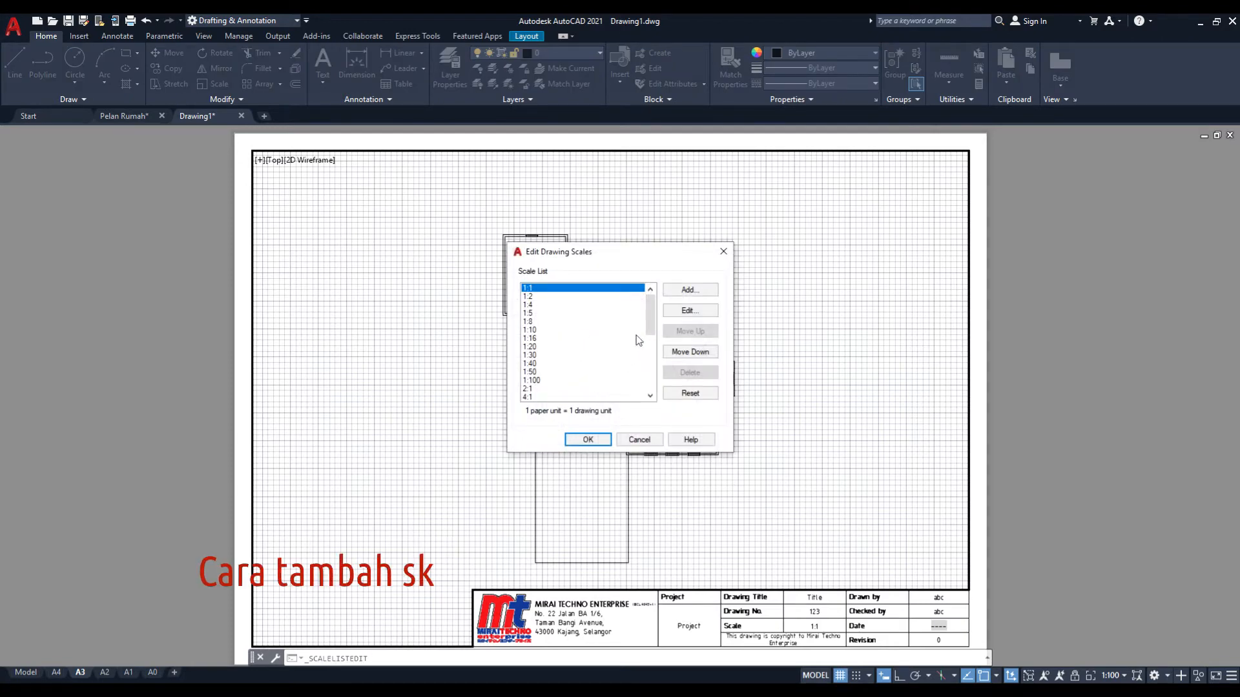
left_click_drag(649, 320, 646, 388)
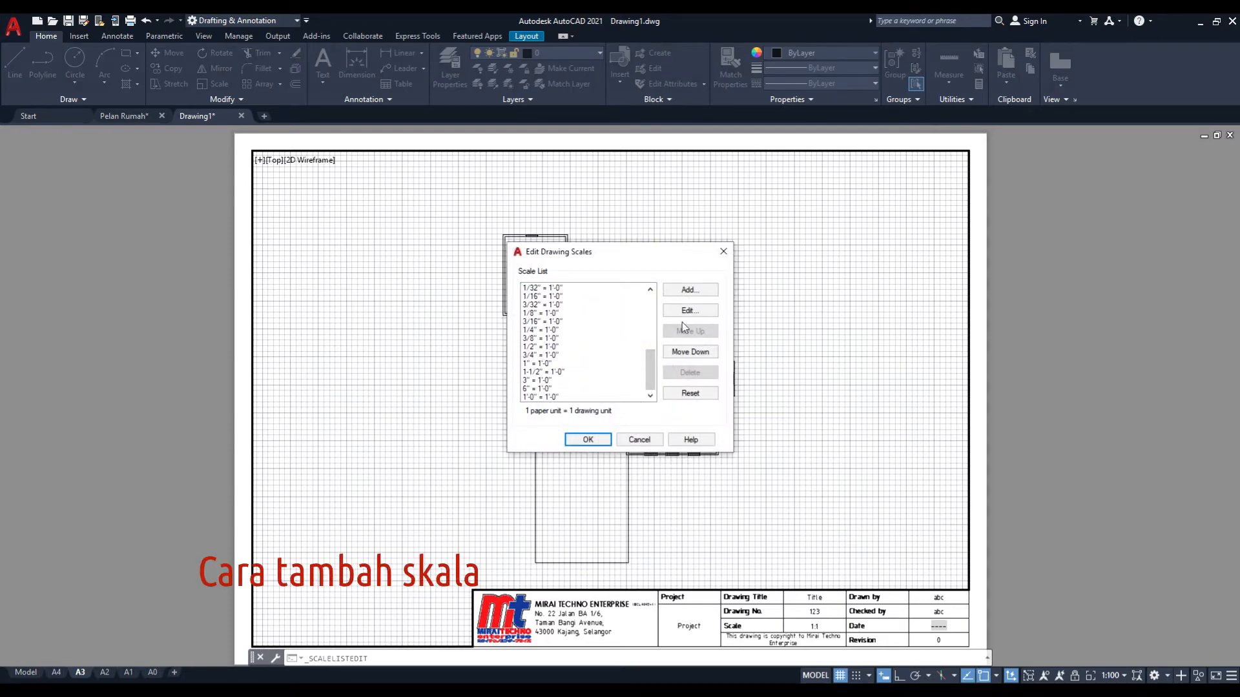
left_click(688, 292)
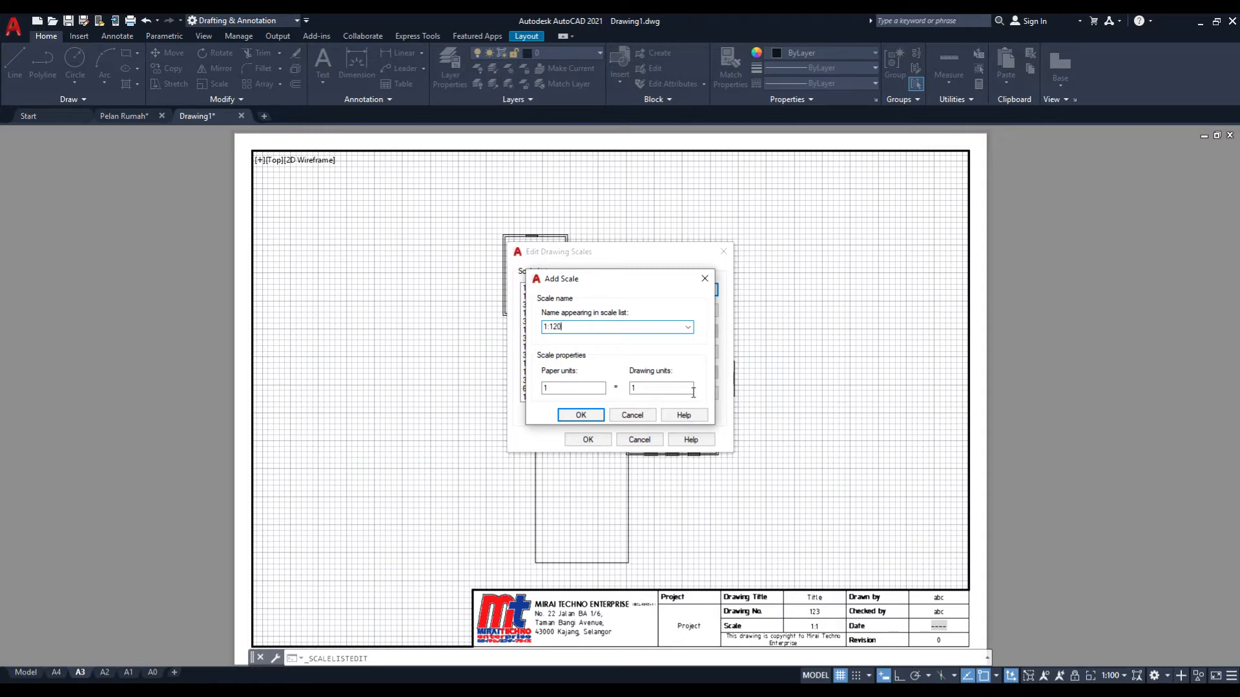
left_click(673, 390)
key("Return")
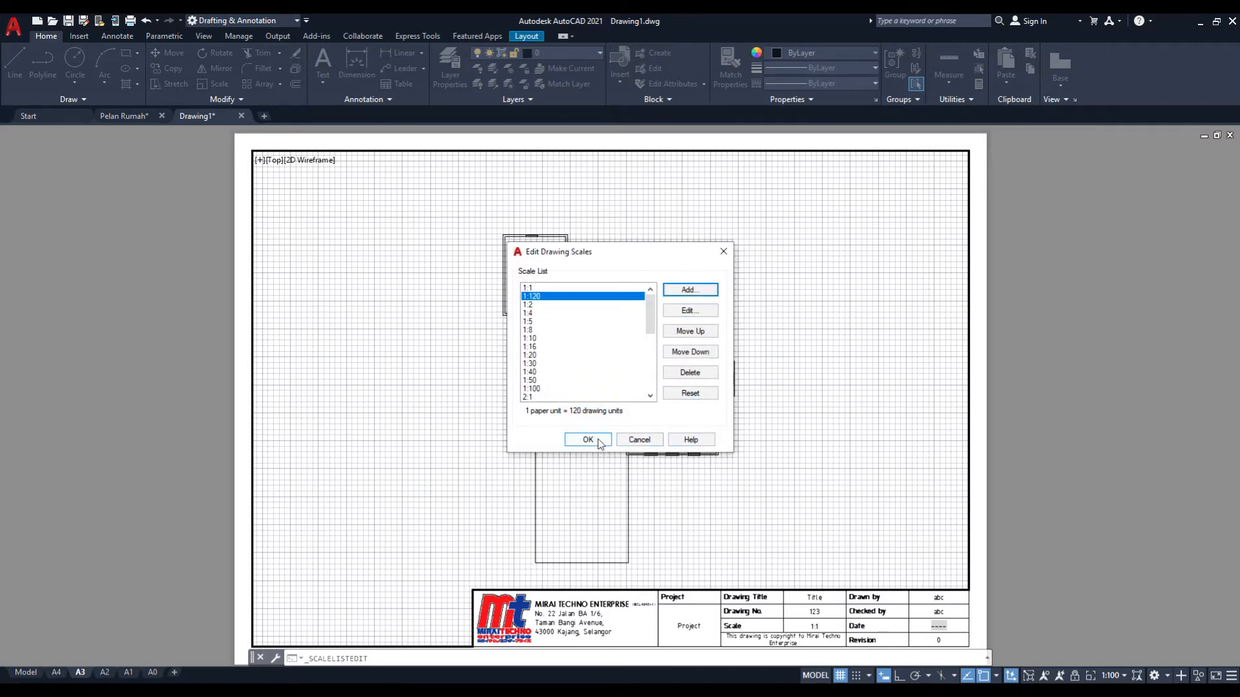
- Reorder the scale list so that 1:120 comes directly after 1:100, and accept the edited list
left_click(688, 353)
left_click(689, 353)
left_click(689, 352)
left_click(688, 353)
left_click(688, 352)
left_click(688, 353)
left_click(688, 352)
left_click(689, 353)
left_click(689, 353)
left_click(688, 352)
left_click(688, 353)
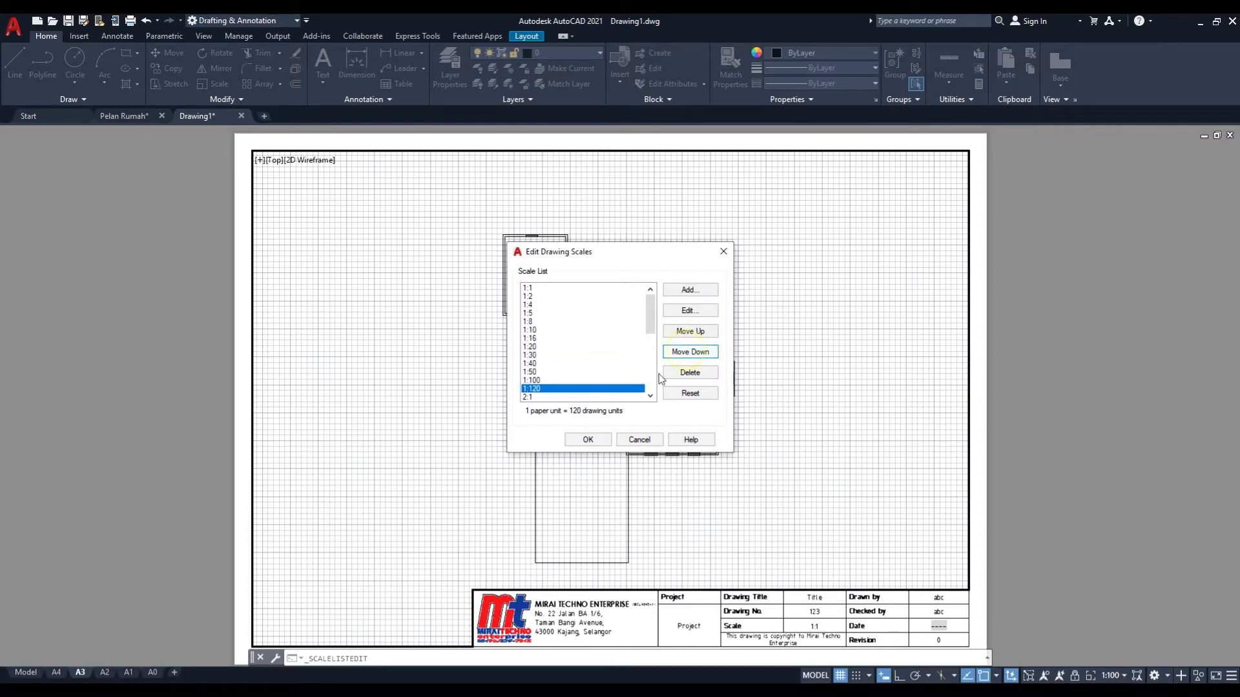
left_click(597, 444)
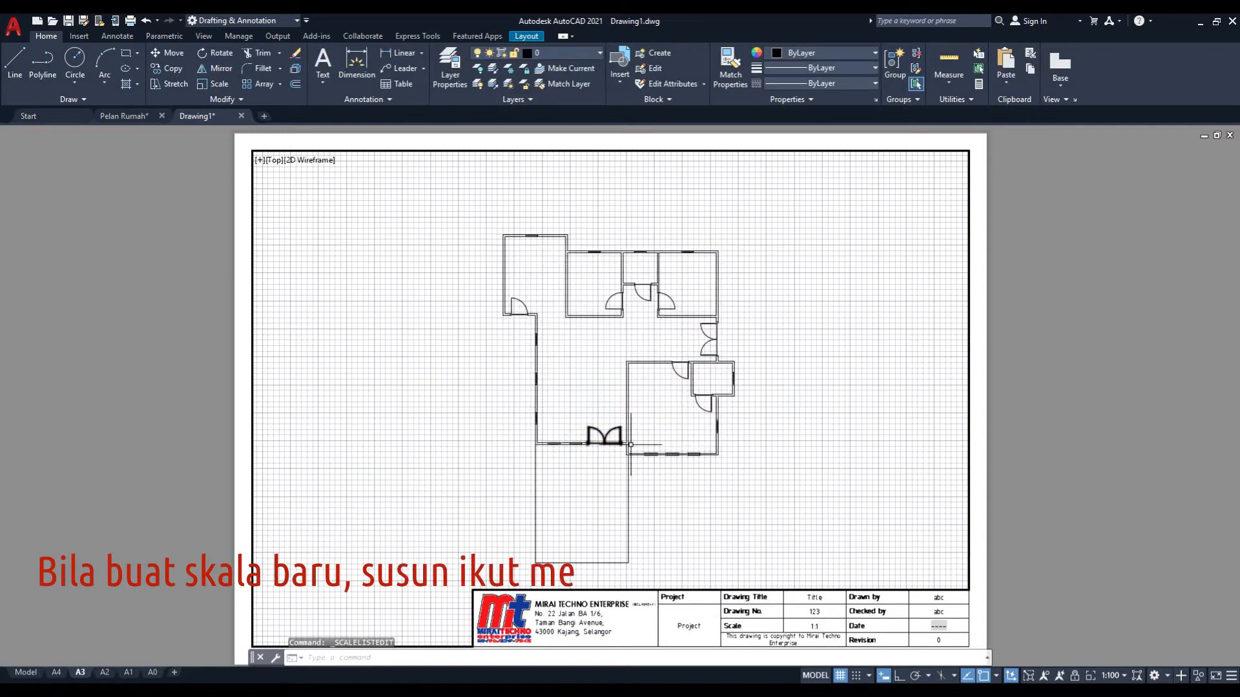
- Set the A3 viewport's scale to 1:120 and shift the floor plan slightly upward within the viewport
left_click(1111, 676)
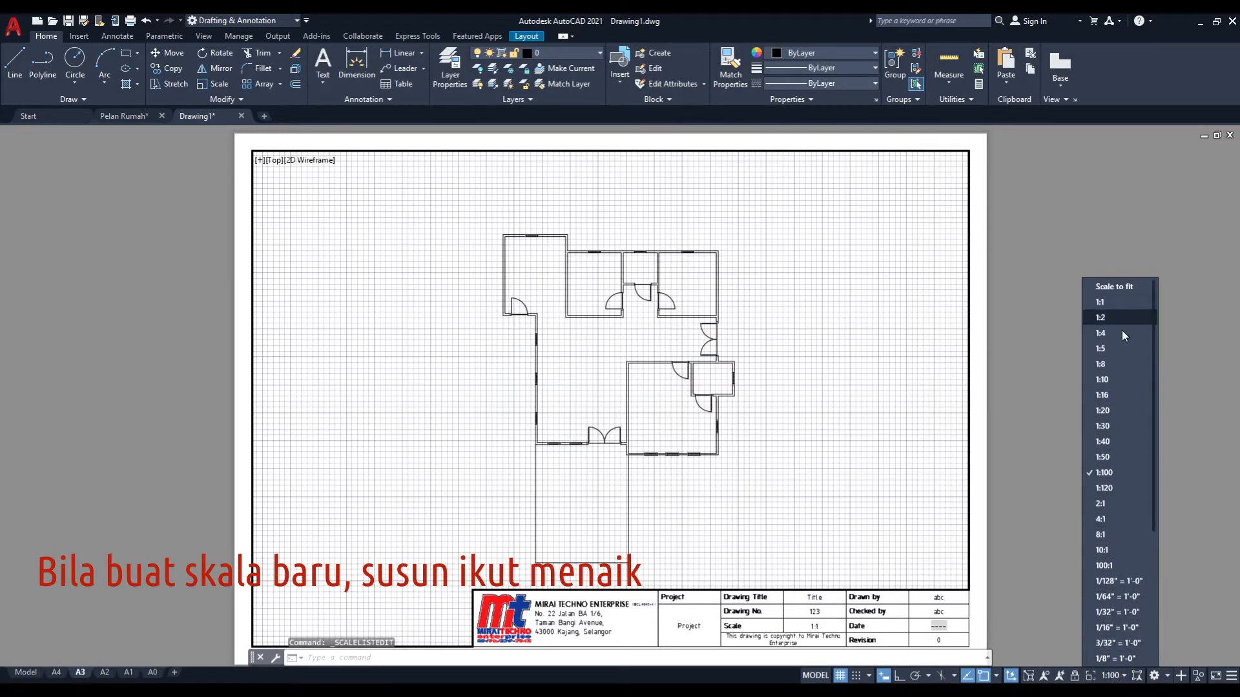
left_click(1110, 488)
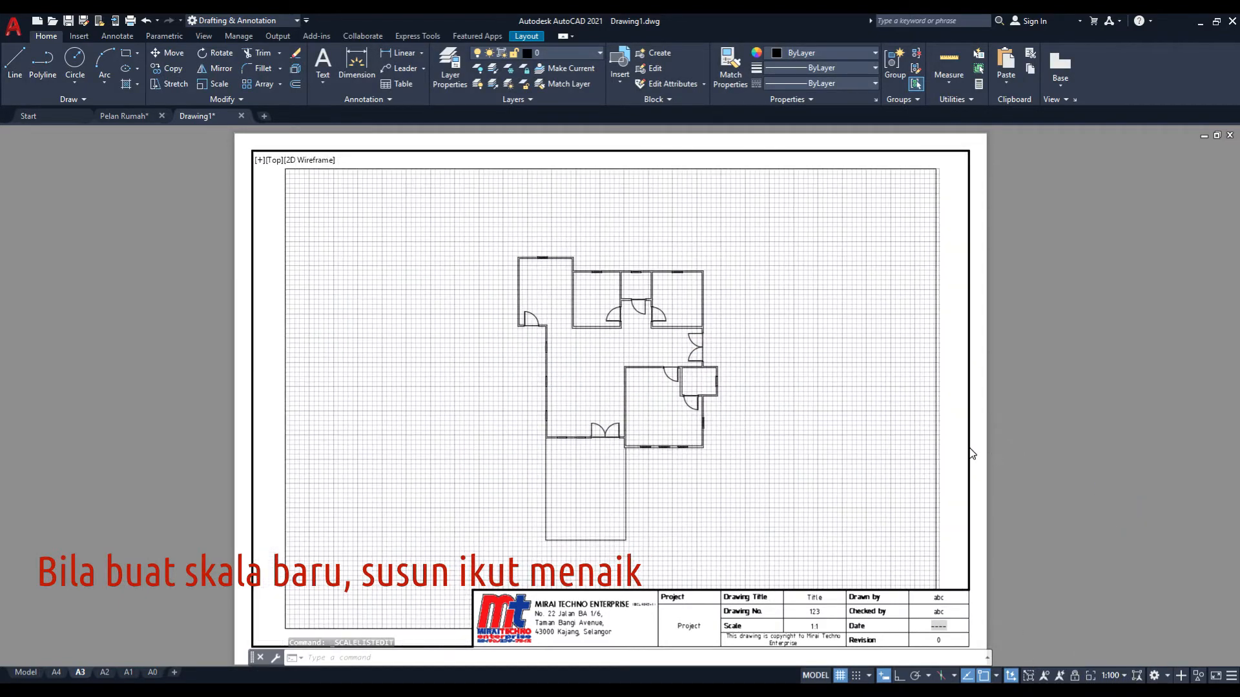
middle_click_drag(767, 436, 762, 415)
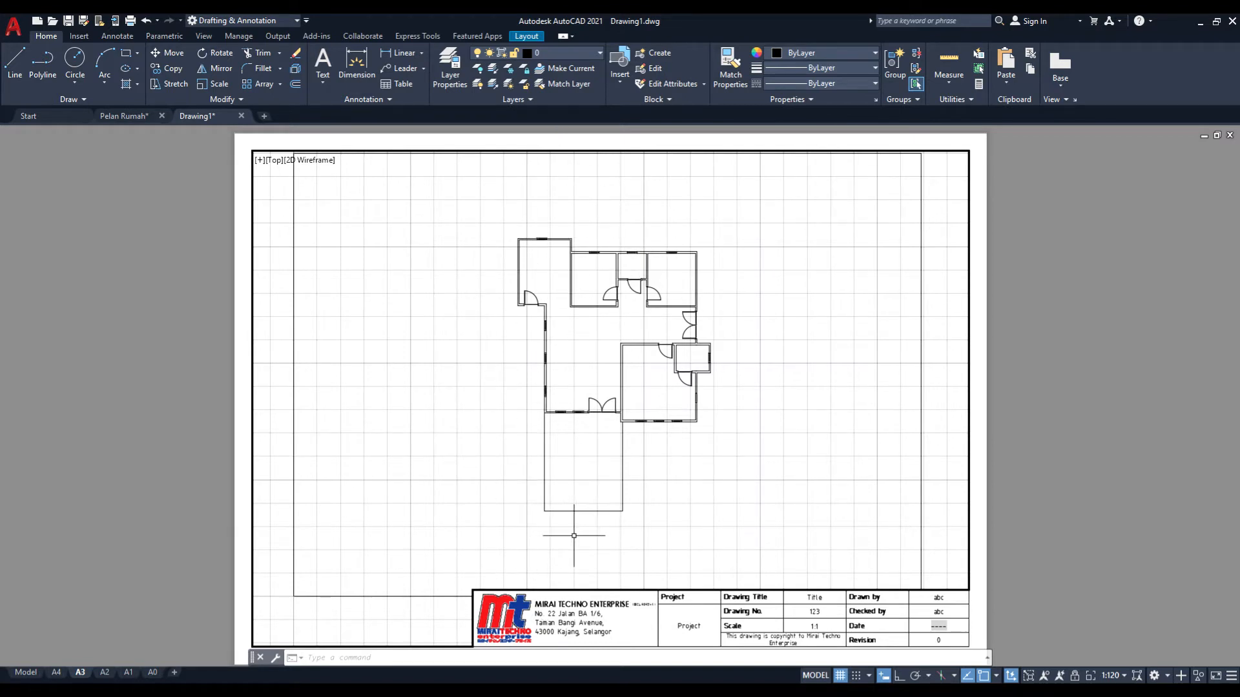
- Turn on the display of percentages beside the viewport scales
left_click(1112, 675)
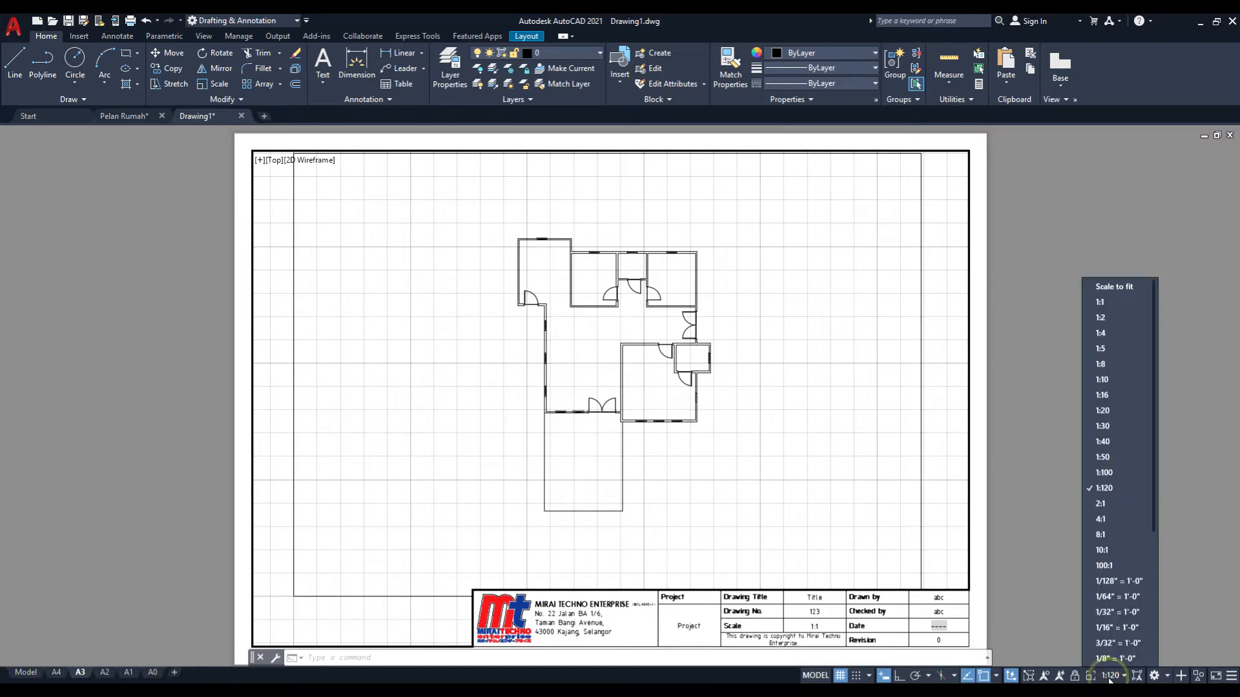
scroll(1112, 611, "down", 4)
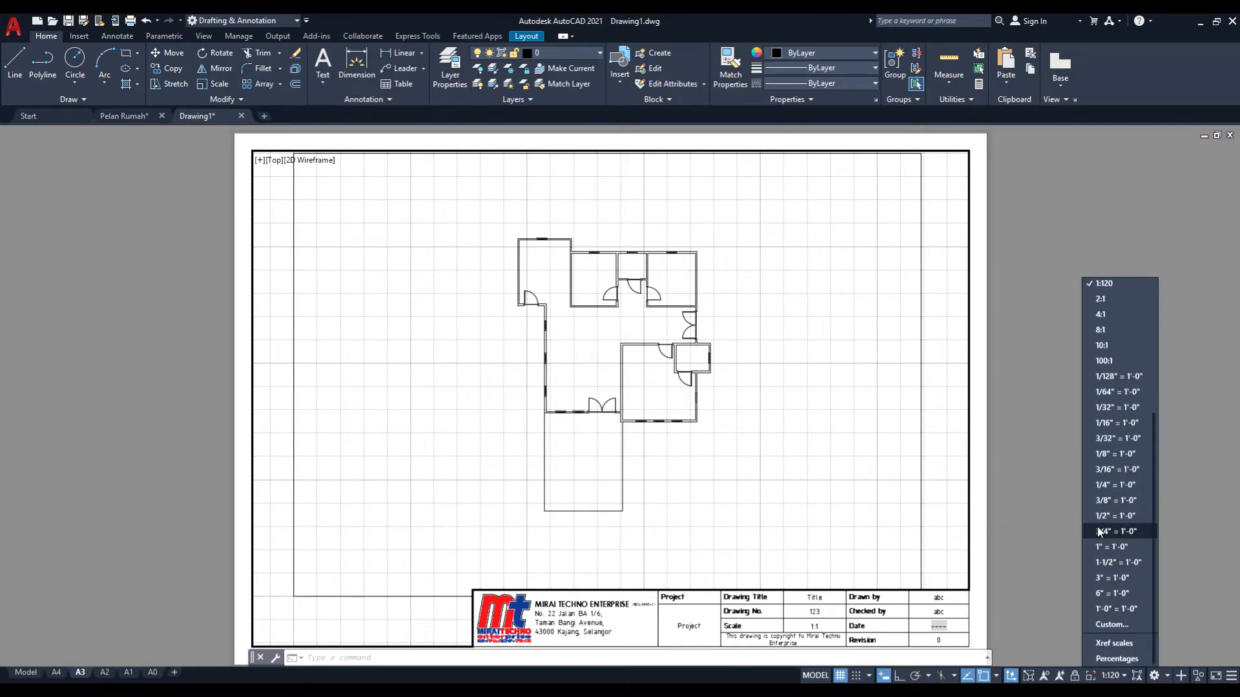
left_click(1112, 658)
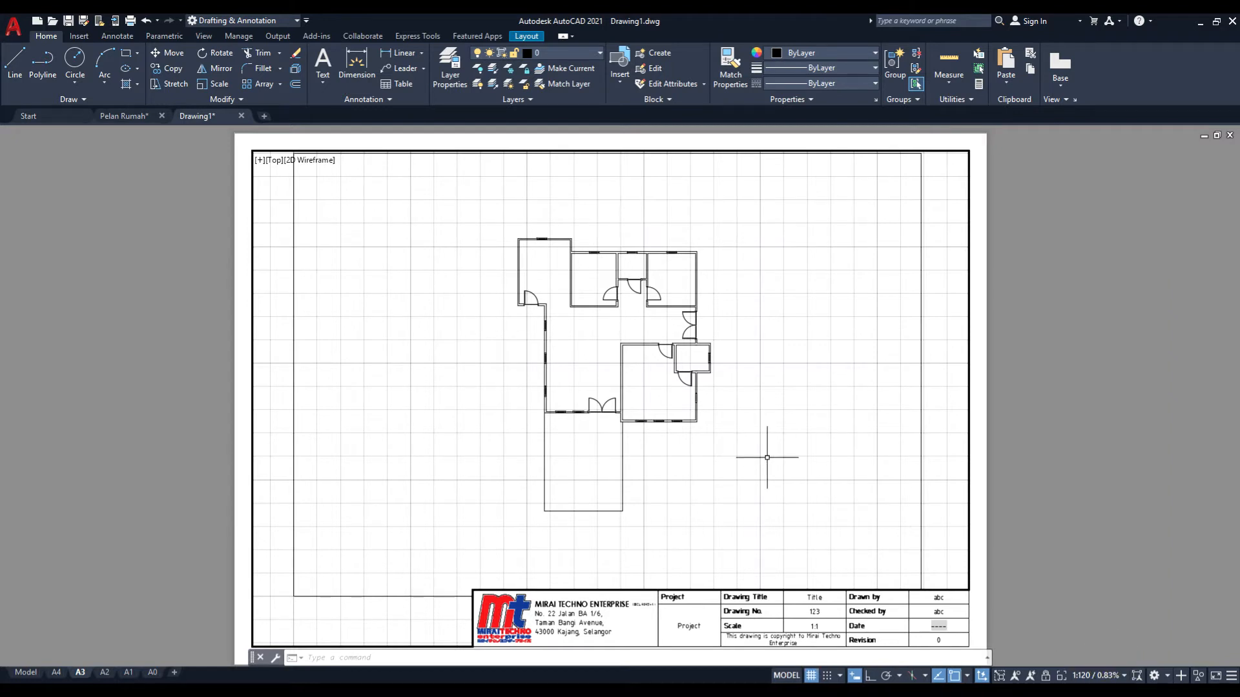
- Add a custom scale named 1:500 to the scale list, with 1 paper unit equal to 500 drawing units
left_click(1105, 676)
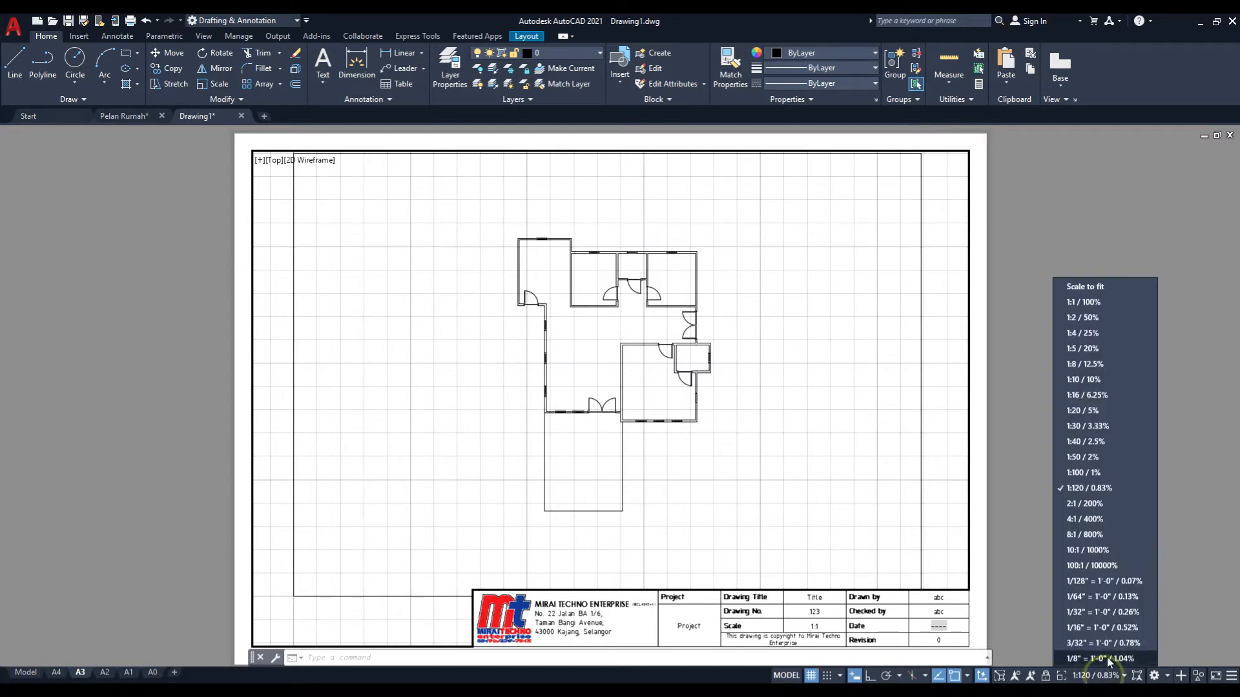
scroll(1103, 647, "down", 5)
scroll(1098, 645, "down", 3)
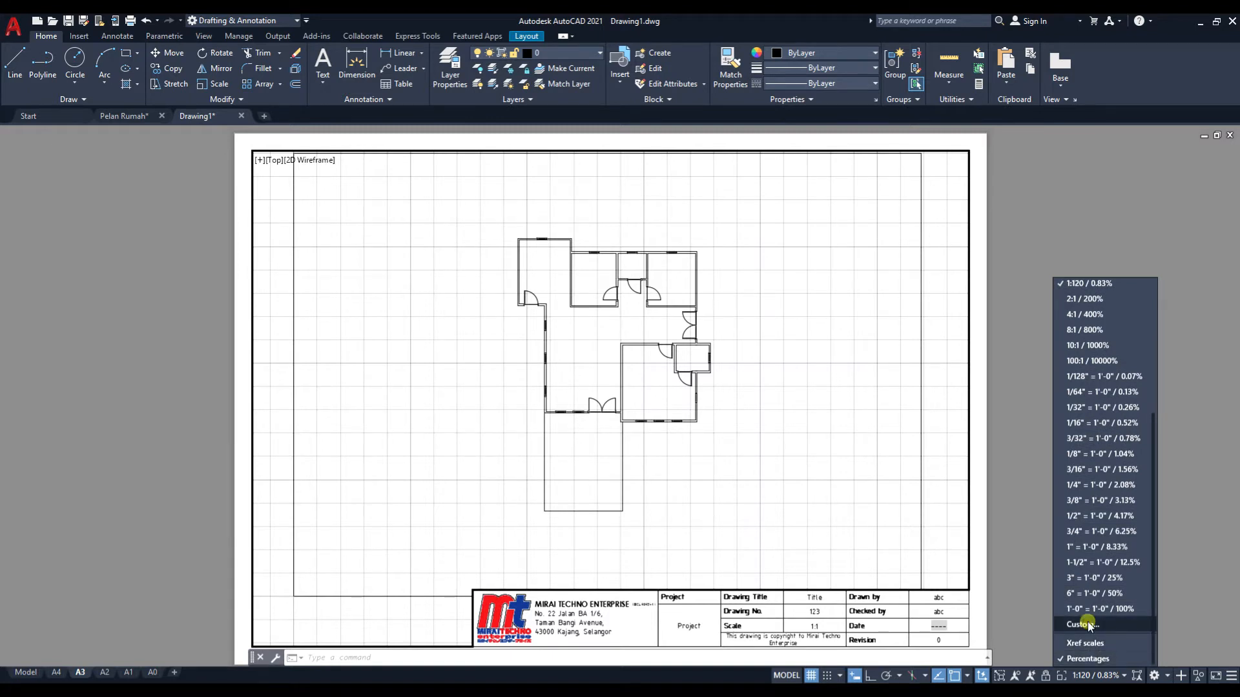
left_click(1088, 623)
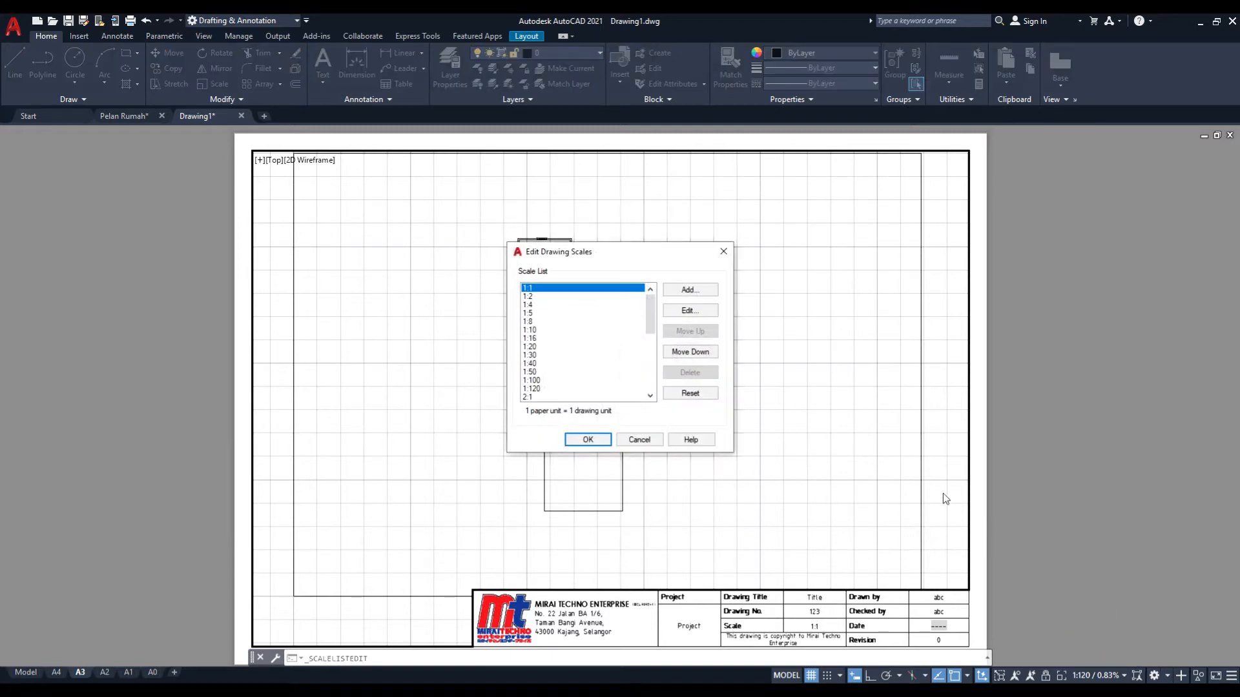
left_click(691, 292)
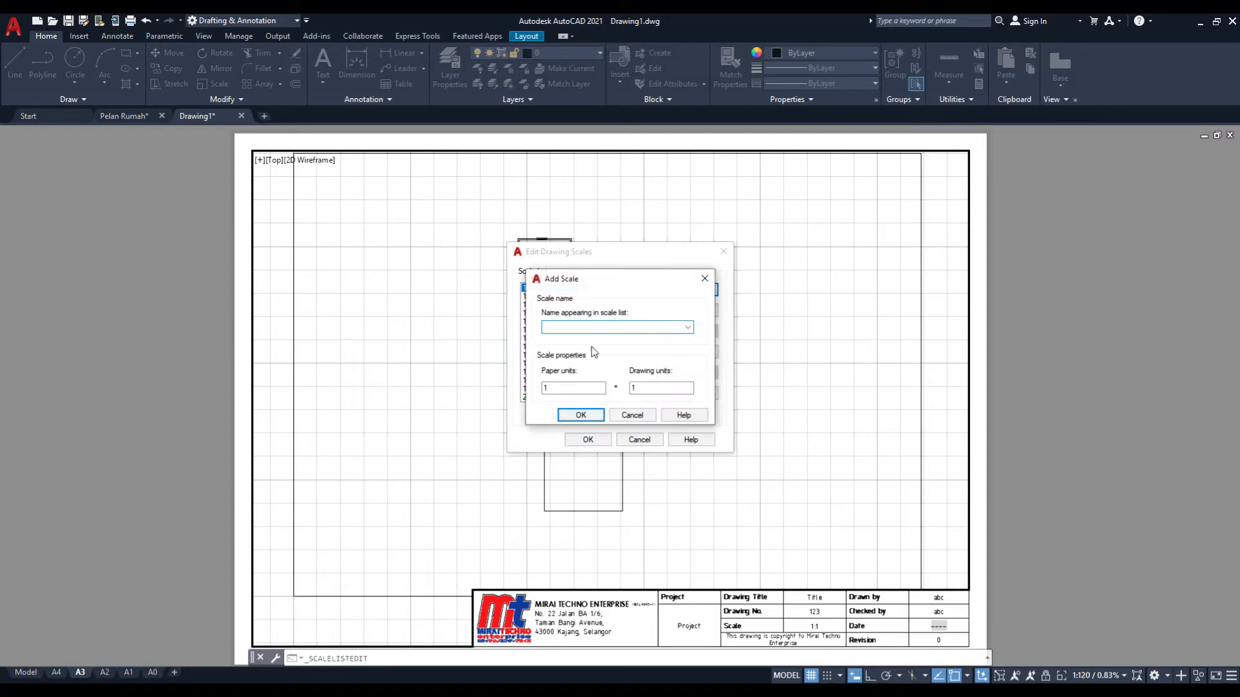
type("1:500")
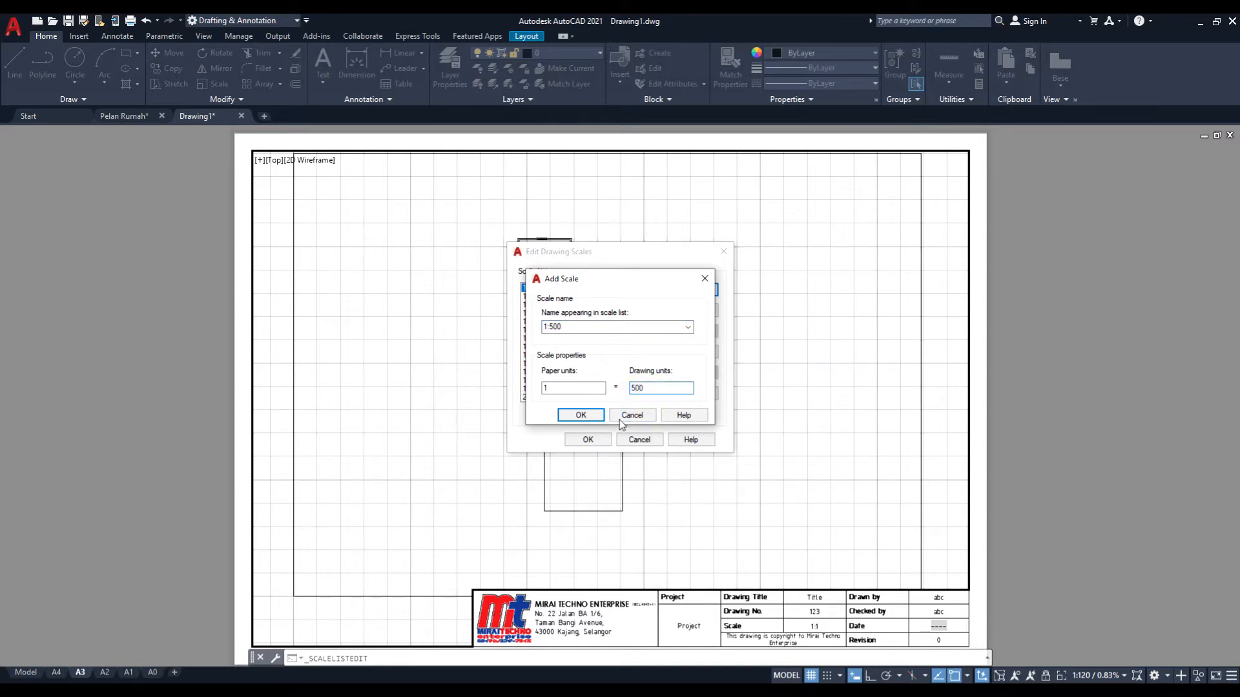
left_click(598, 418)
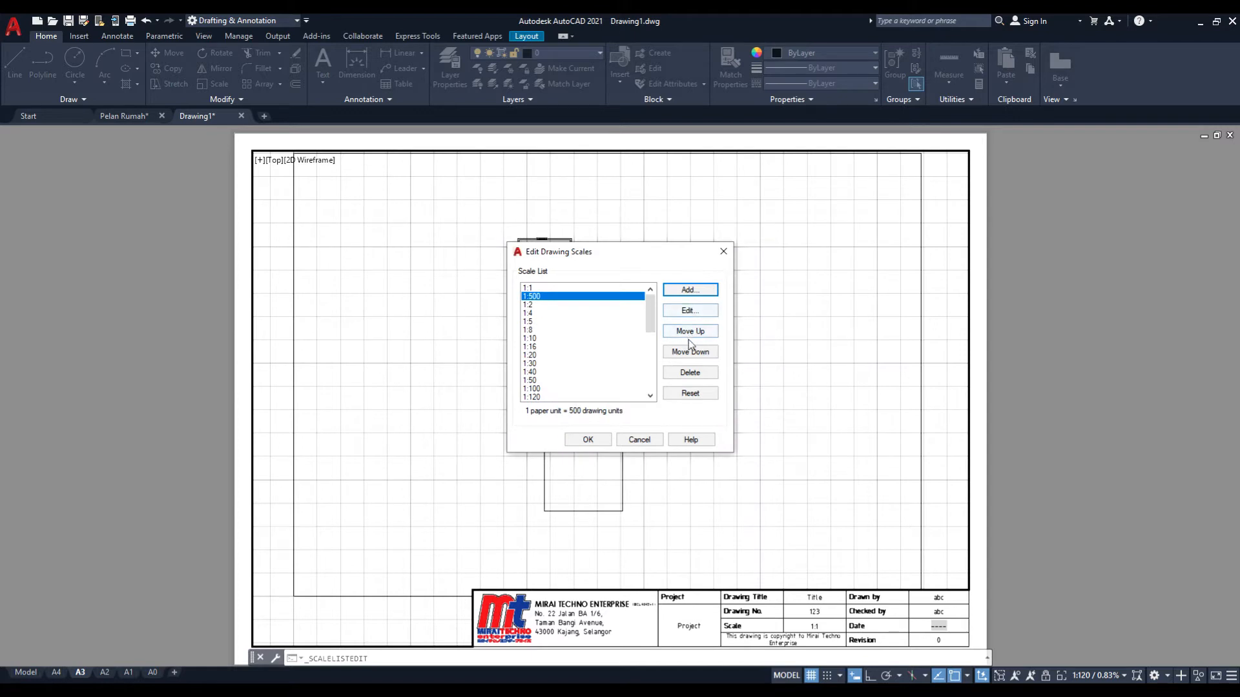
- Reorder the scale list so that 1:500 comes directly after 1:120, and accept the edited list
left_click(688, 352)
left_click(689, 352)
left_click(689, 352)
left_click(688, 352)
left_click(688, 352)
scroll(620, 355, "down", 1)
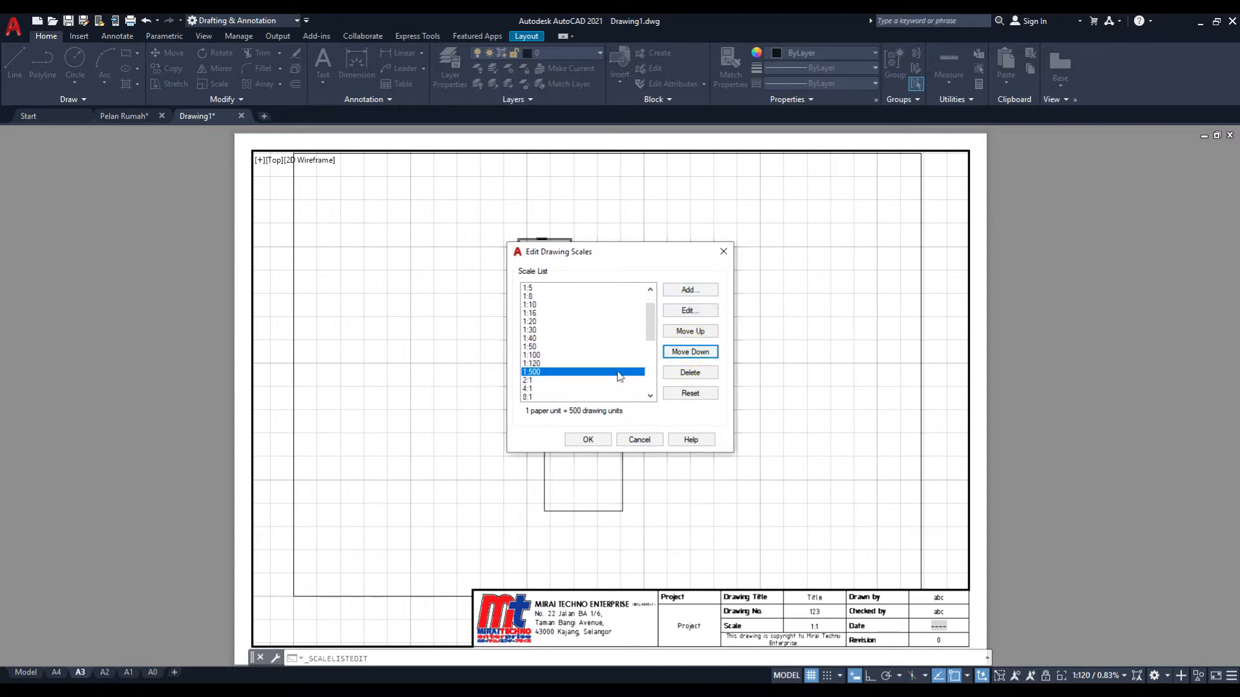
left_click(594, 440)
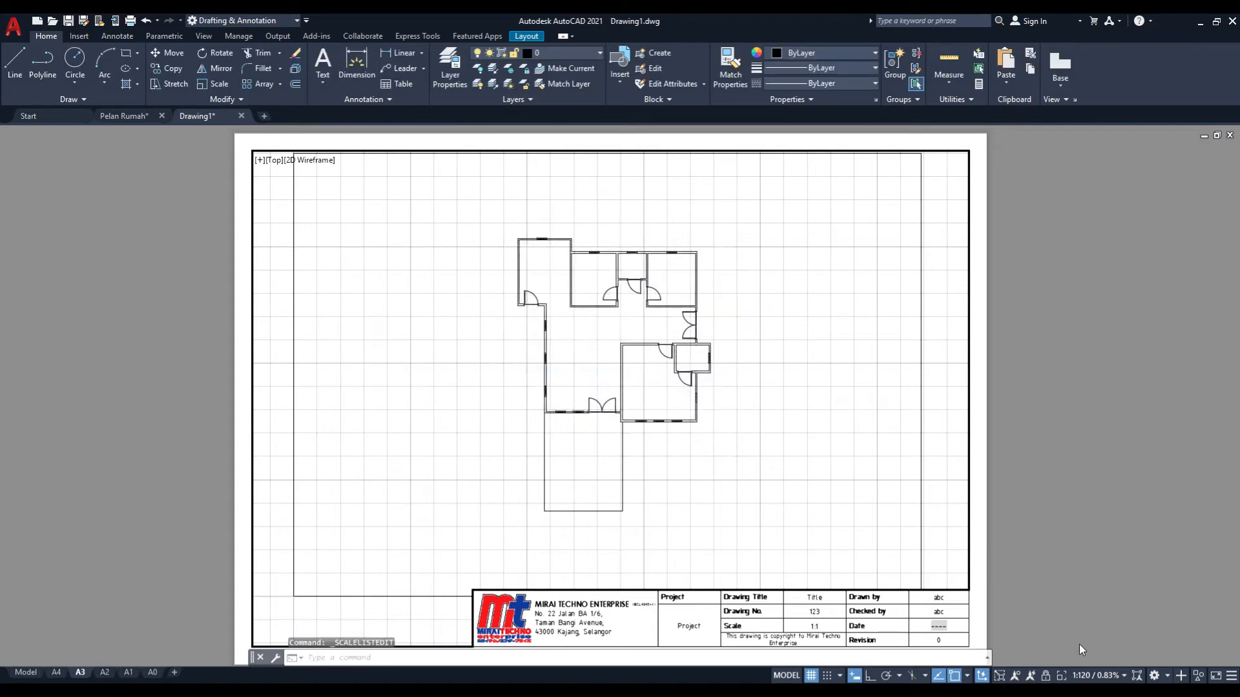
- Turn off the display of percentages beside the viewport scales
left_click(1087, 676)
scroll(1080, 630, "down", 2)
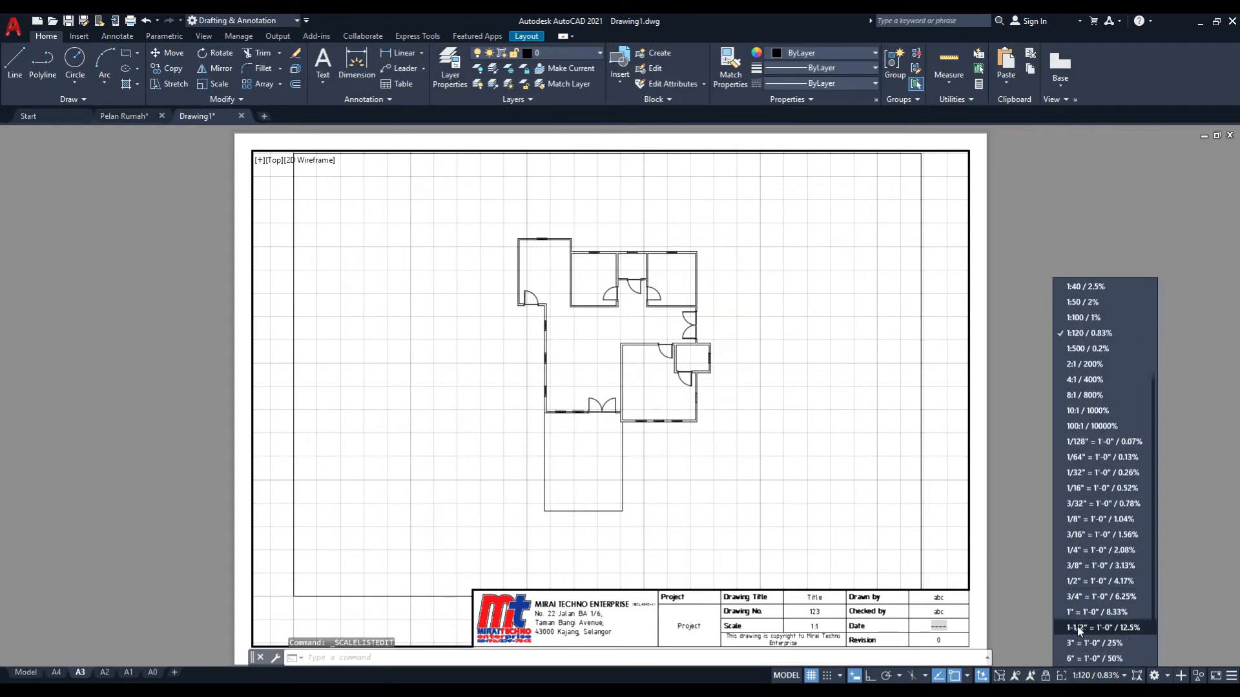
left_click(1087, 660)
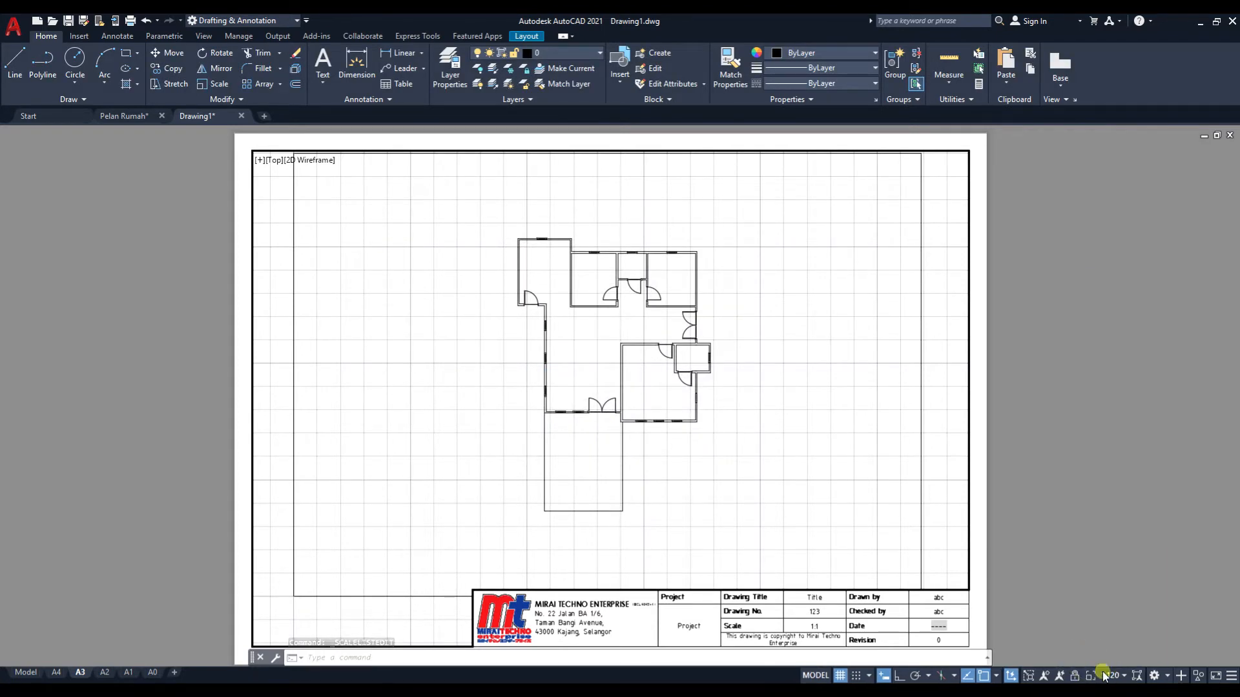
- Try the 1:500 scale on the A3 viewport and set it back to 1:120
left_click(1110, 675)
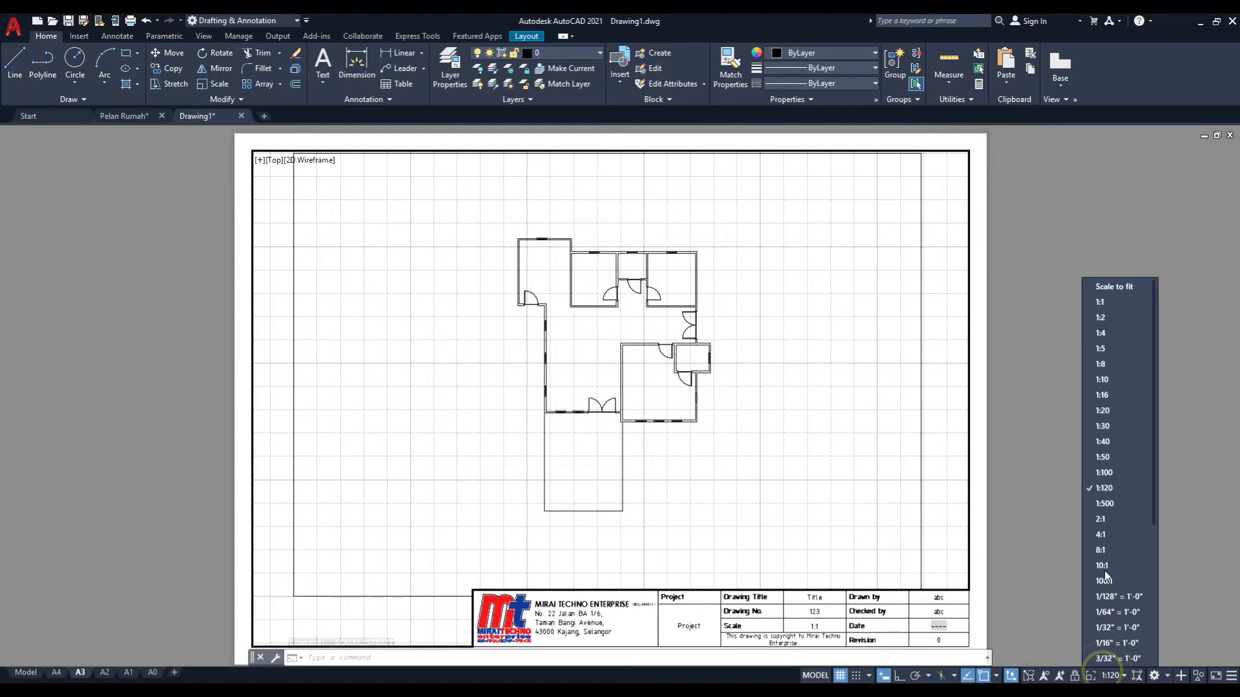
left_click(1104, 501)
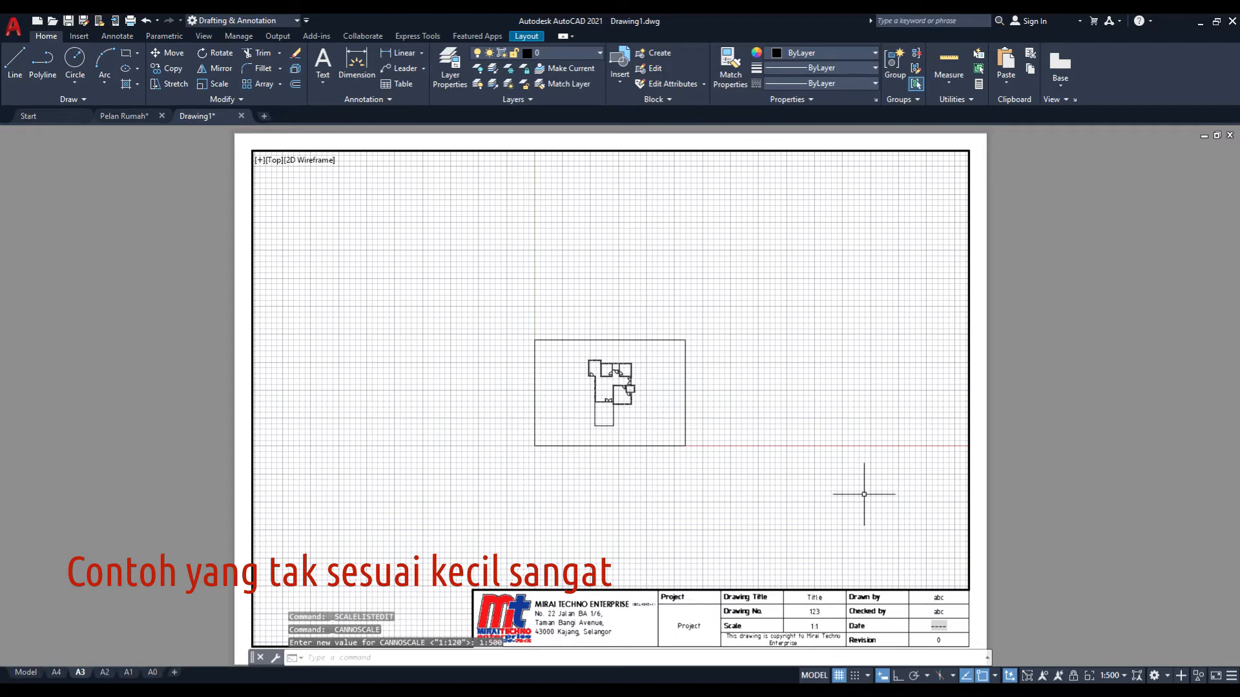
left_click(1111, 676)
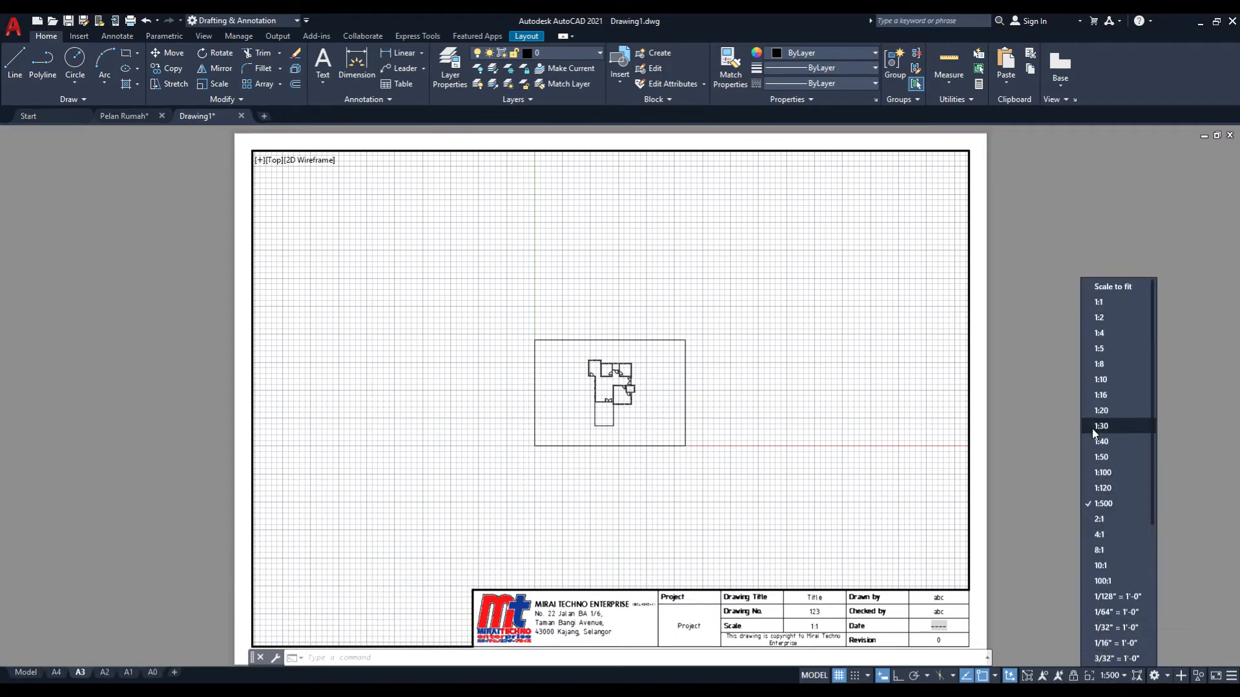
left_click(1105, 488)
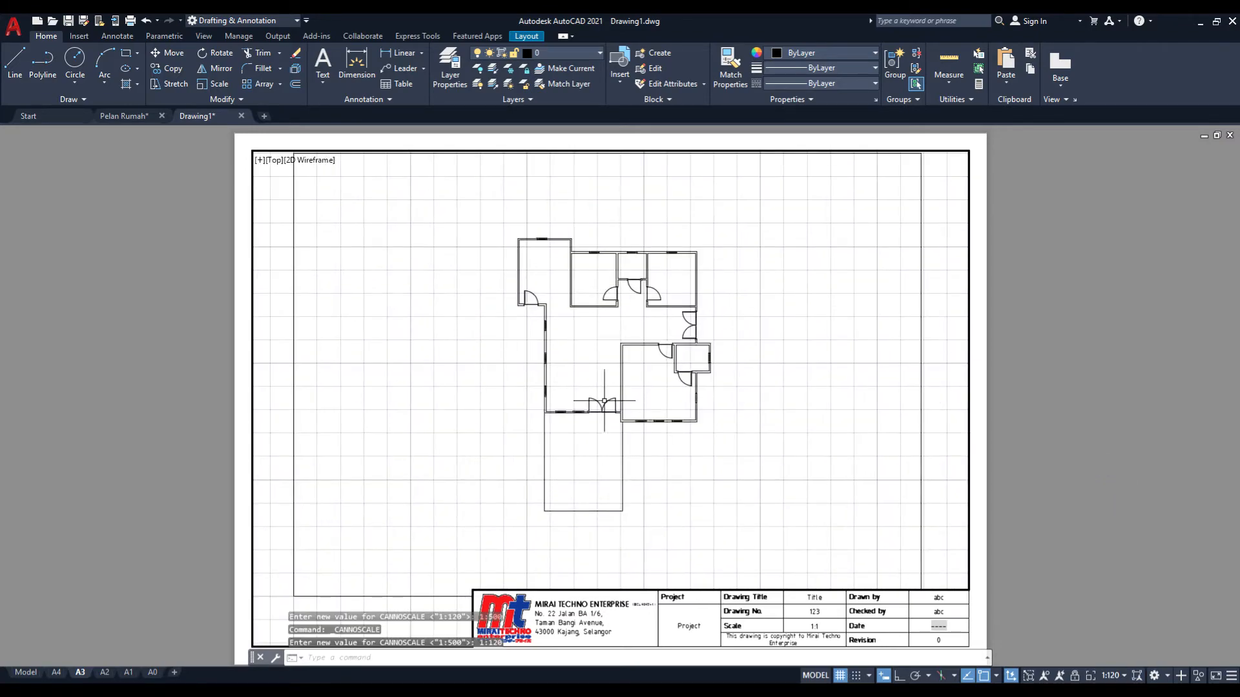
- Delete the enlarged A3 rectangle around the floor plan in model space
left_click(37, 673)
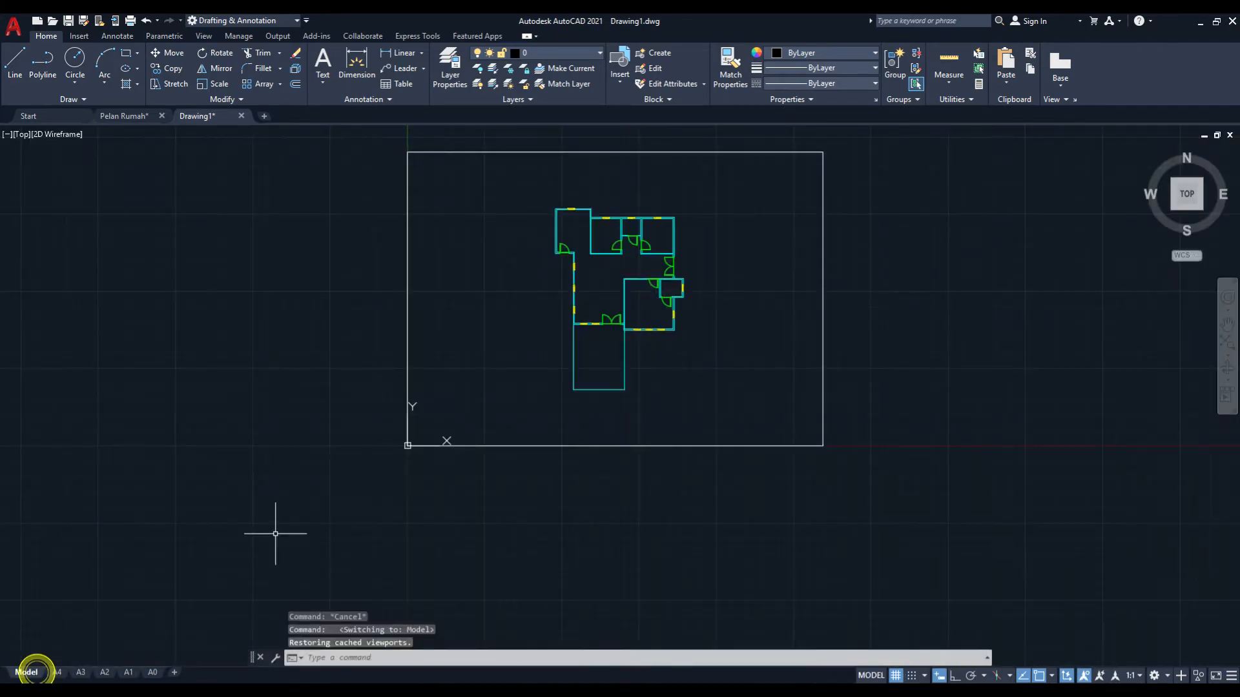
left_click(512, 442)
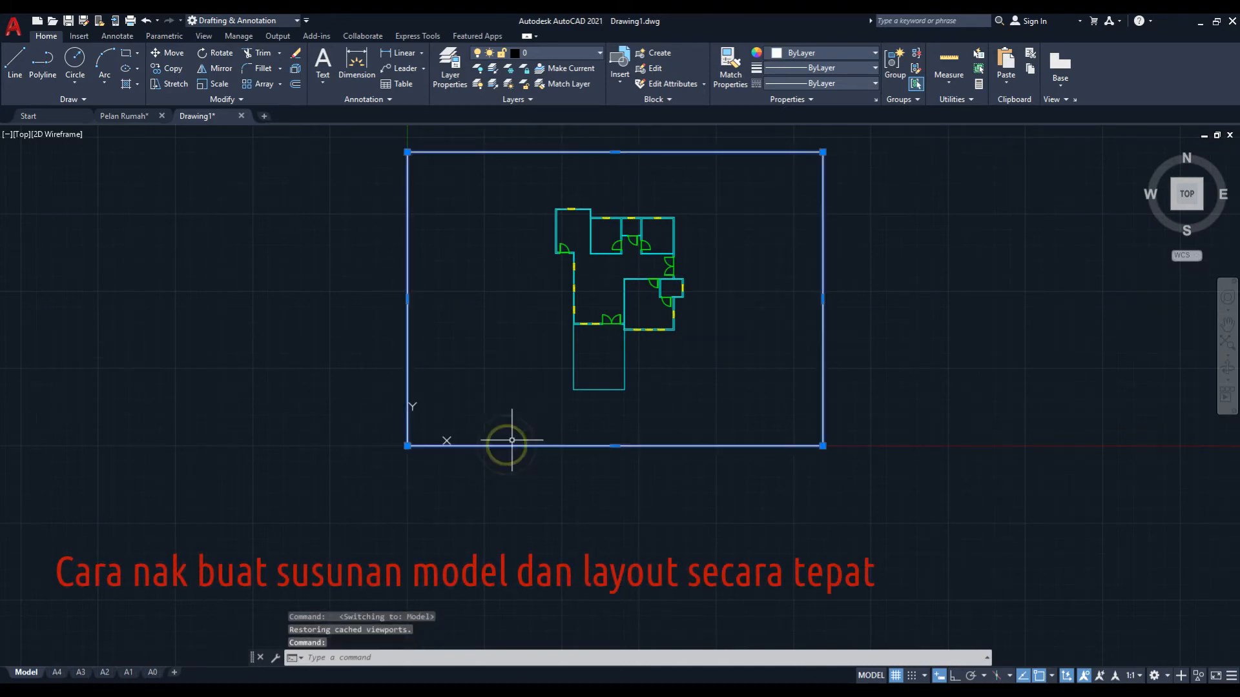
key("Delete")
- Draw a new A3 paper rectangle of 420 x 297 in model space, starting at the origin 0,0
scroll(377, 453, "up", 4)
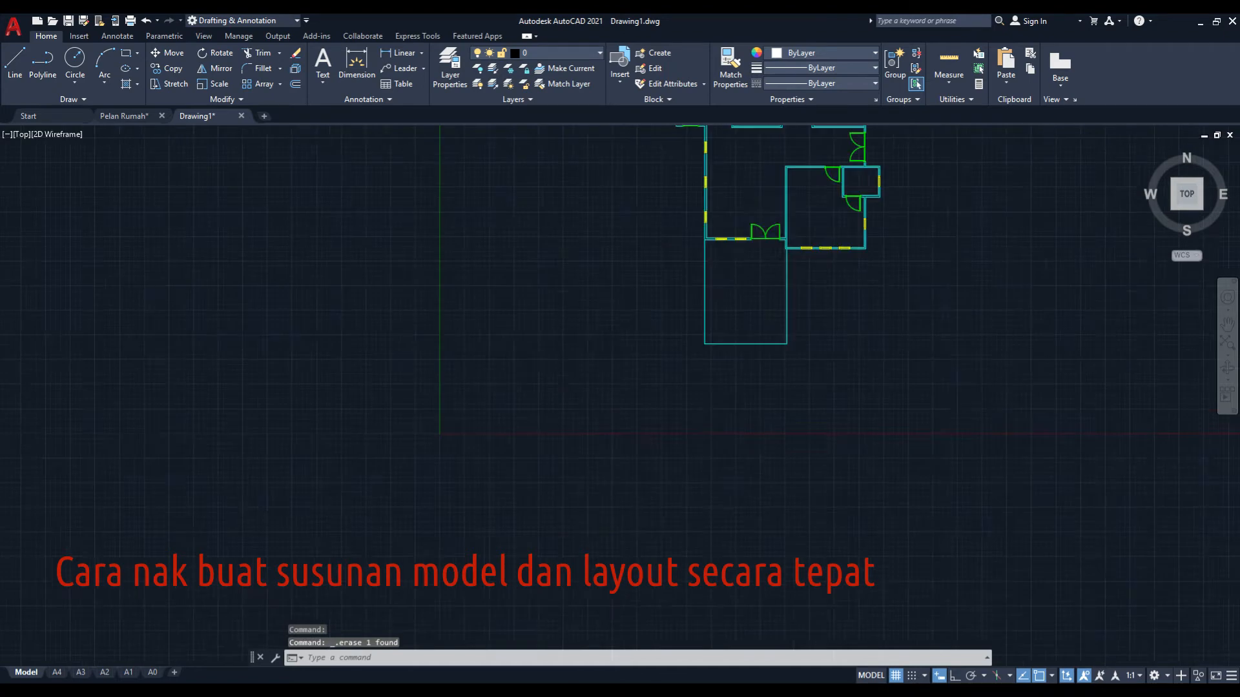
type("re")
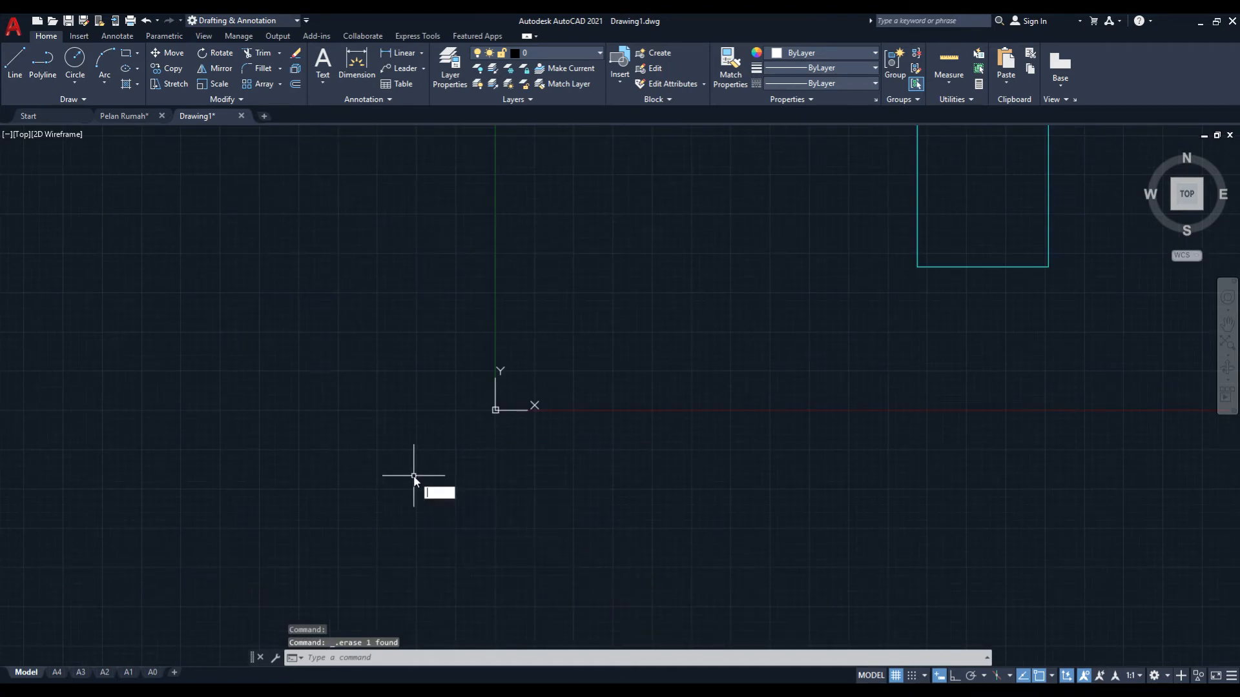
type("c")
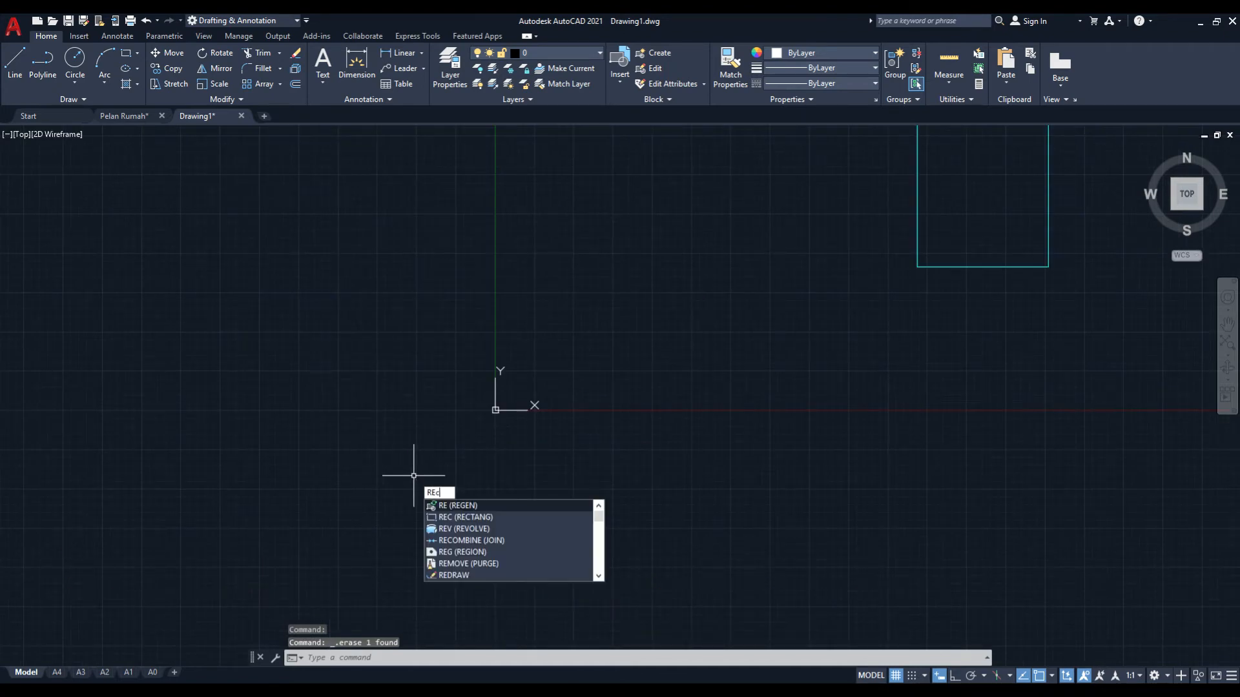
key("Return")
key("BackSpace")
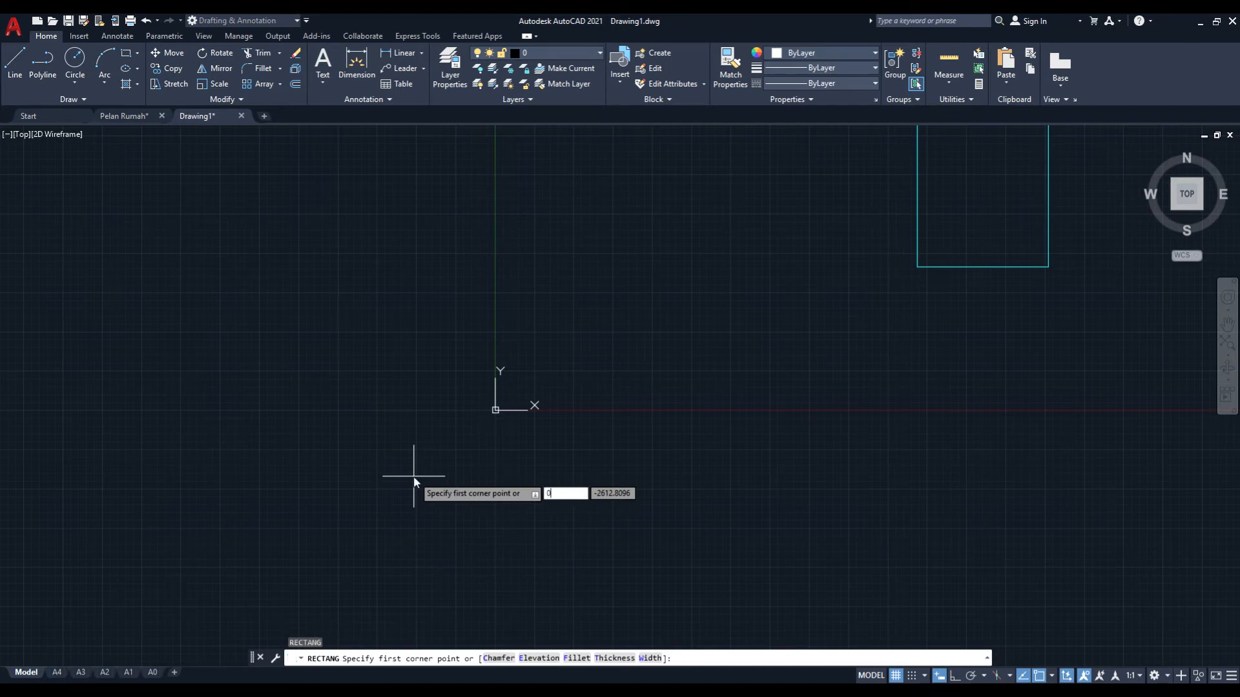
type("0,0")
key("Return")
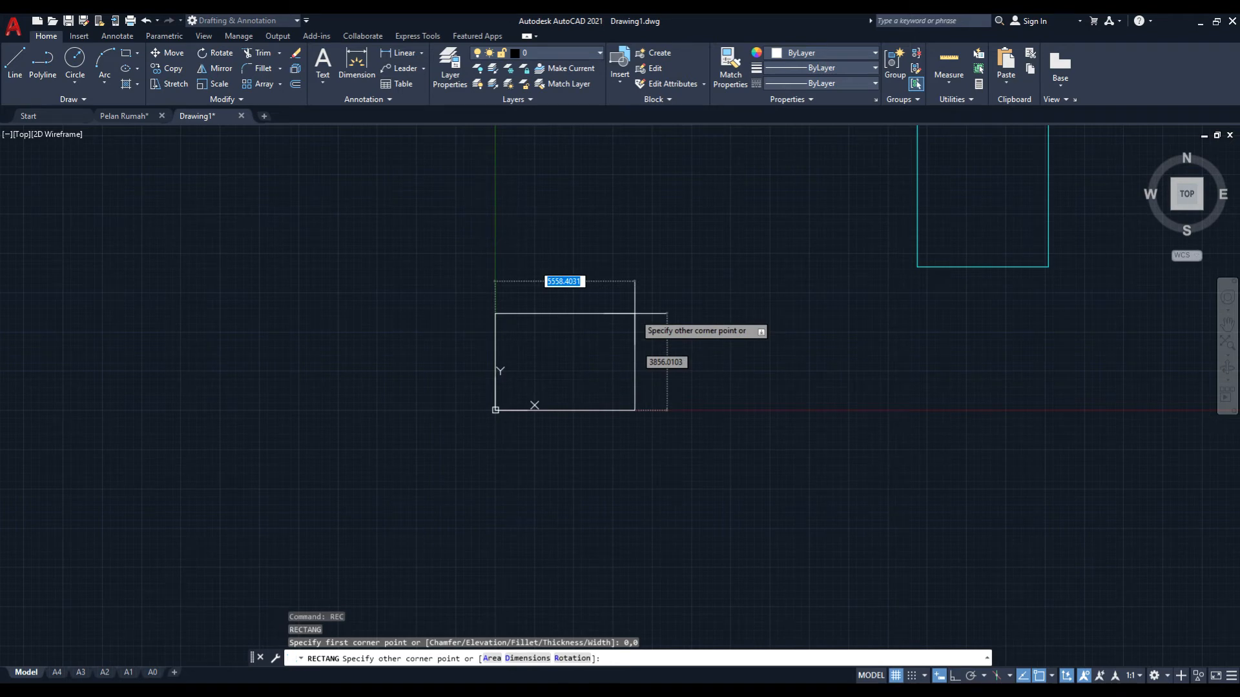
type("420")
key("Tab")
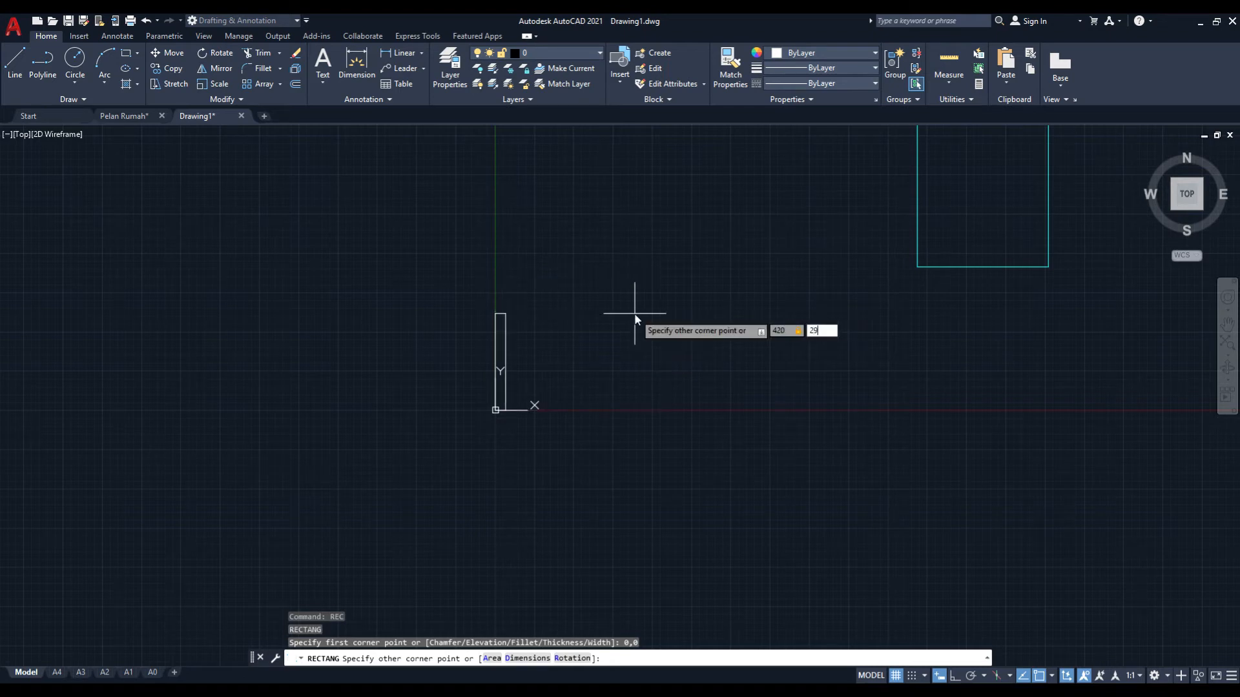
key("Return")
- Offset the new A3 rectangle inward by 10 to create the inner margin frame
scroll(502, 401, "down", 5)
scroll(525, 373, "up", 3)
scroll(525, 373, "up", 2)
scroll(699, 354, "up", 2)
type("o")
key("Return")
type("10")
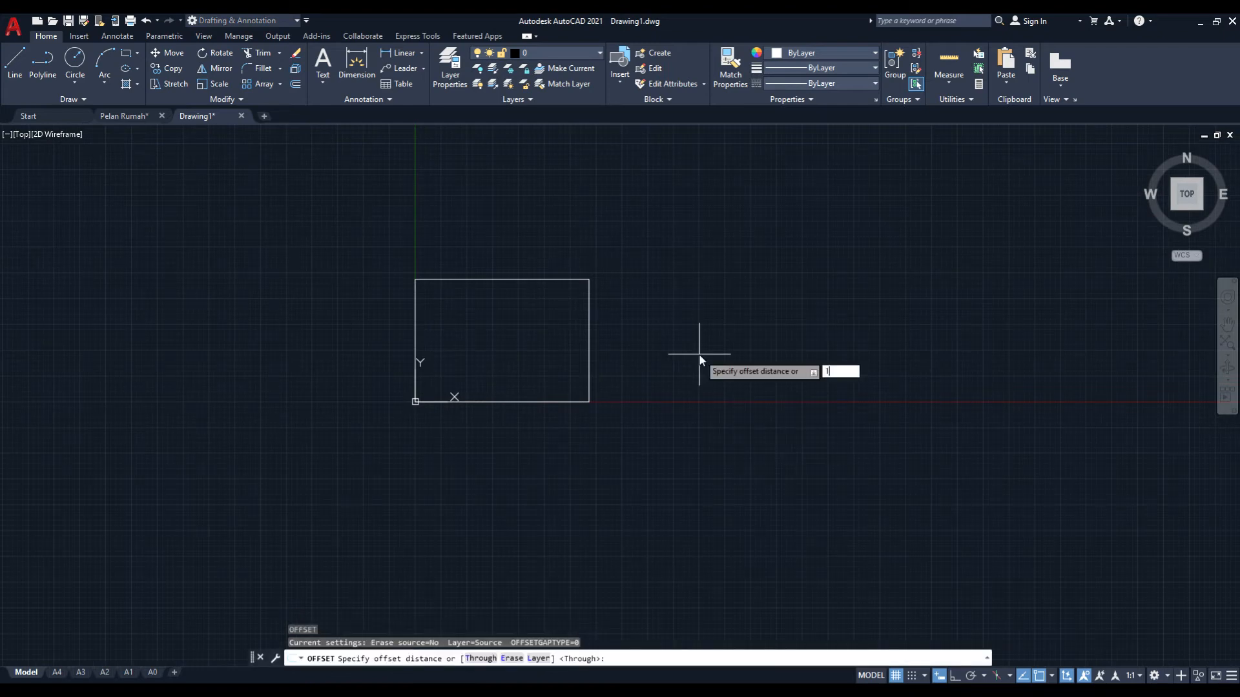
key("Return")
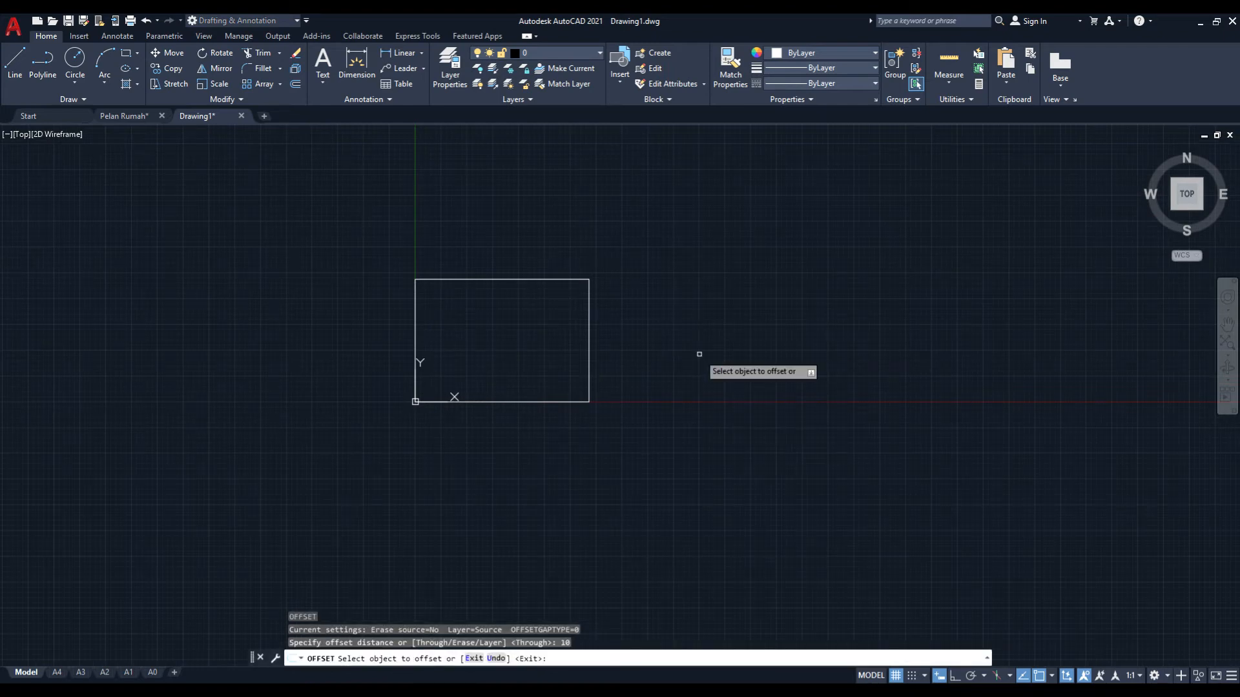
left_click(415, 320)
left_click(451, 323)
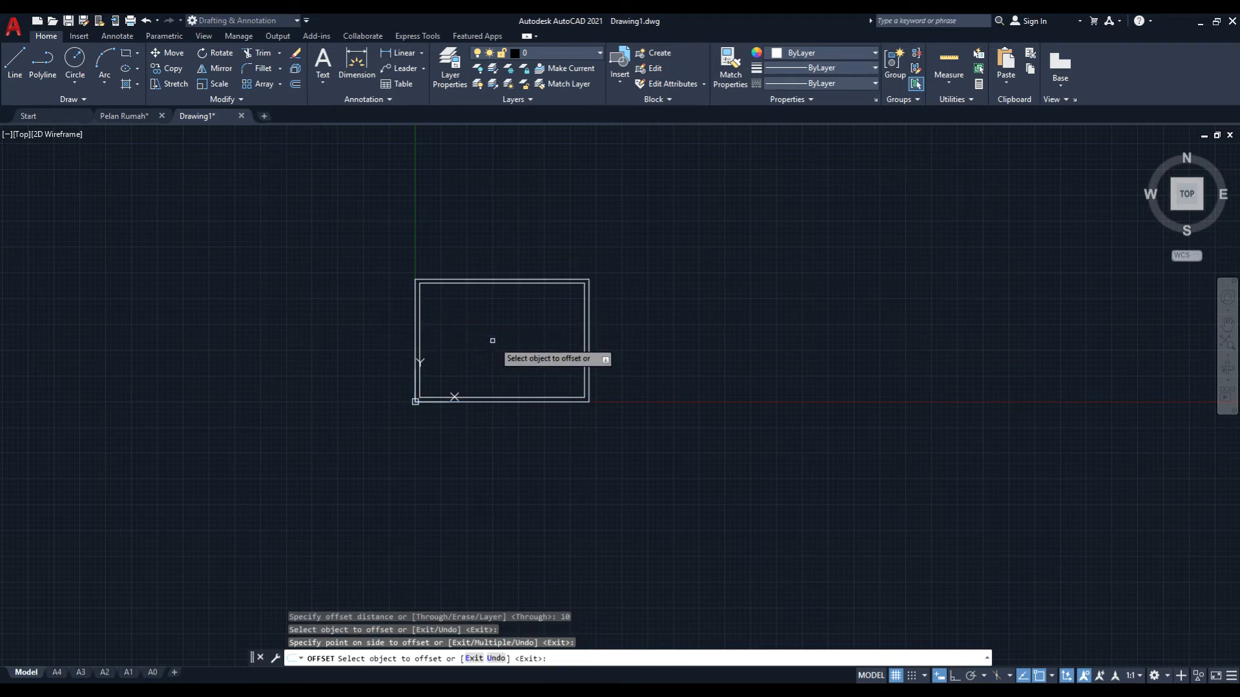
key("Escape")
- Scale both A3 rectangles by a factor of 120 from their lower-left corner at the origin
left_click(661, 258)
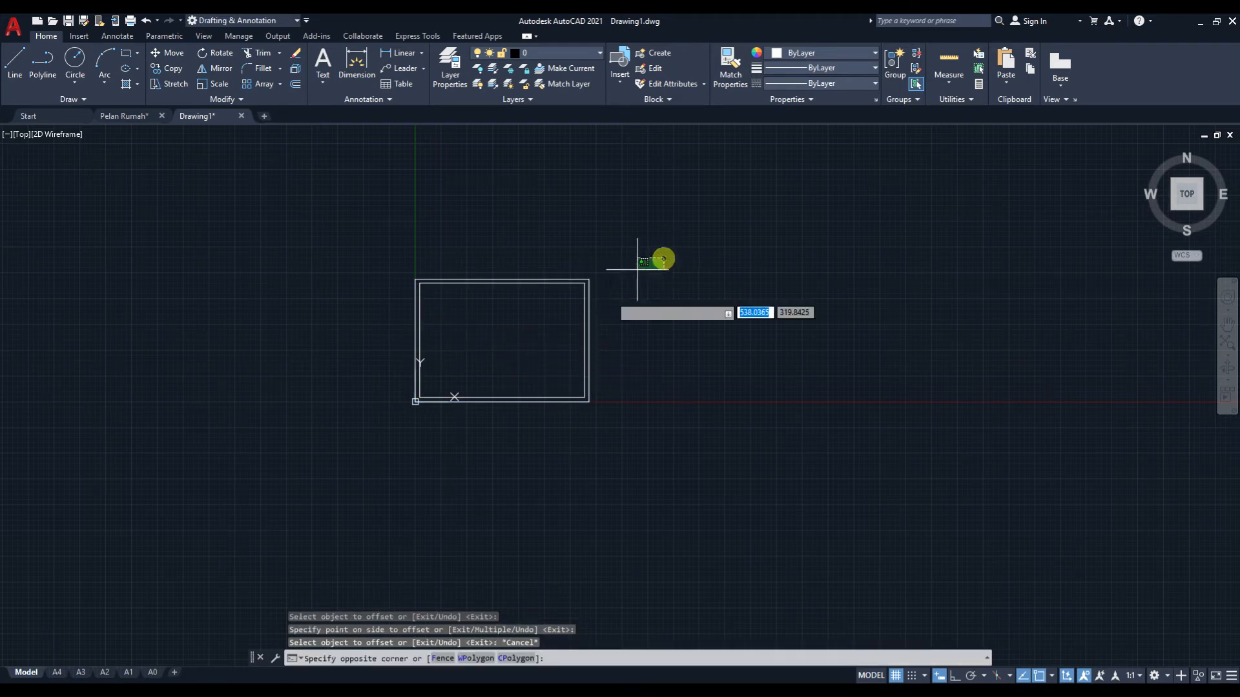
left_click(359, 445)
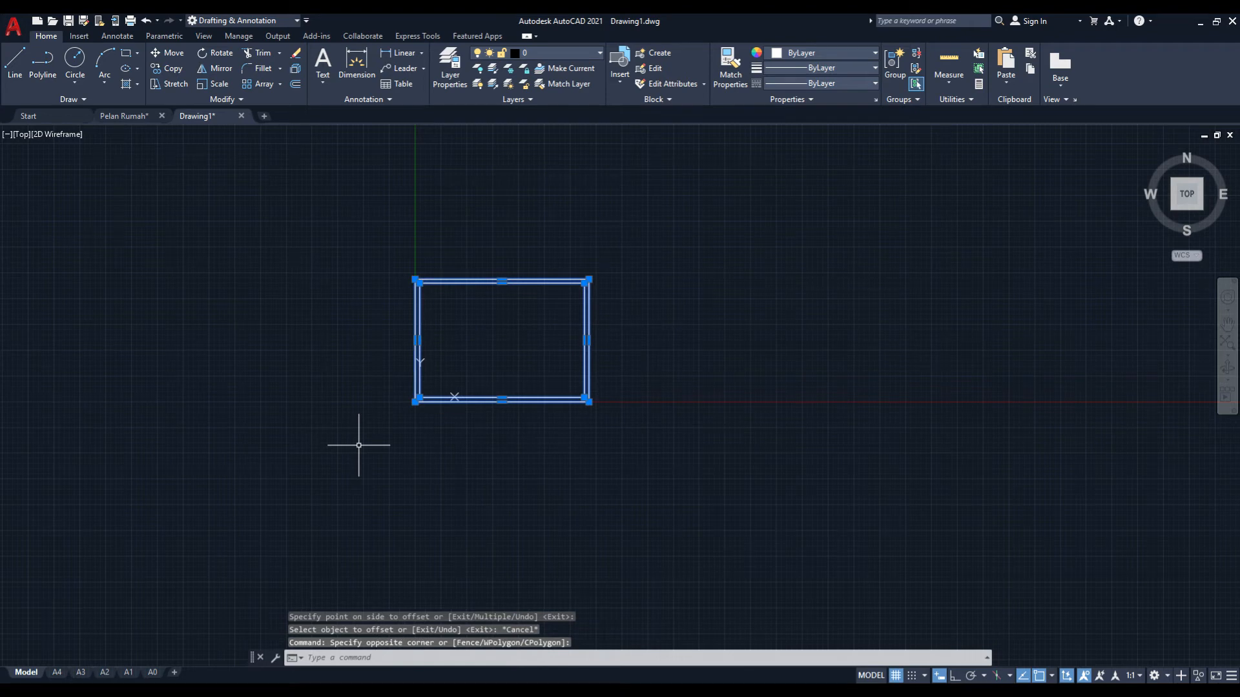
type("sc")
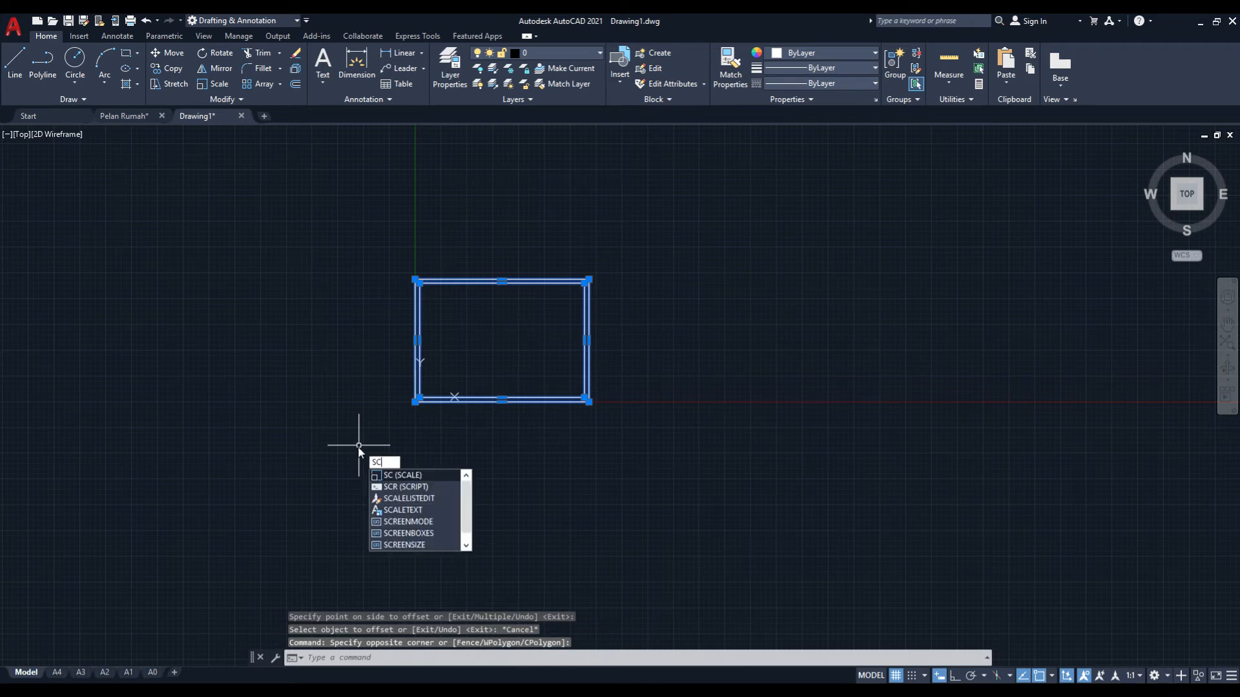
key("Return")
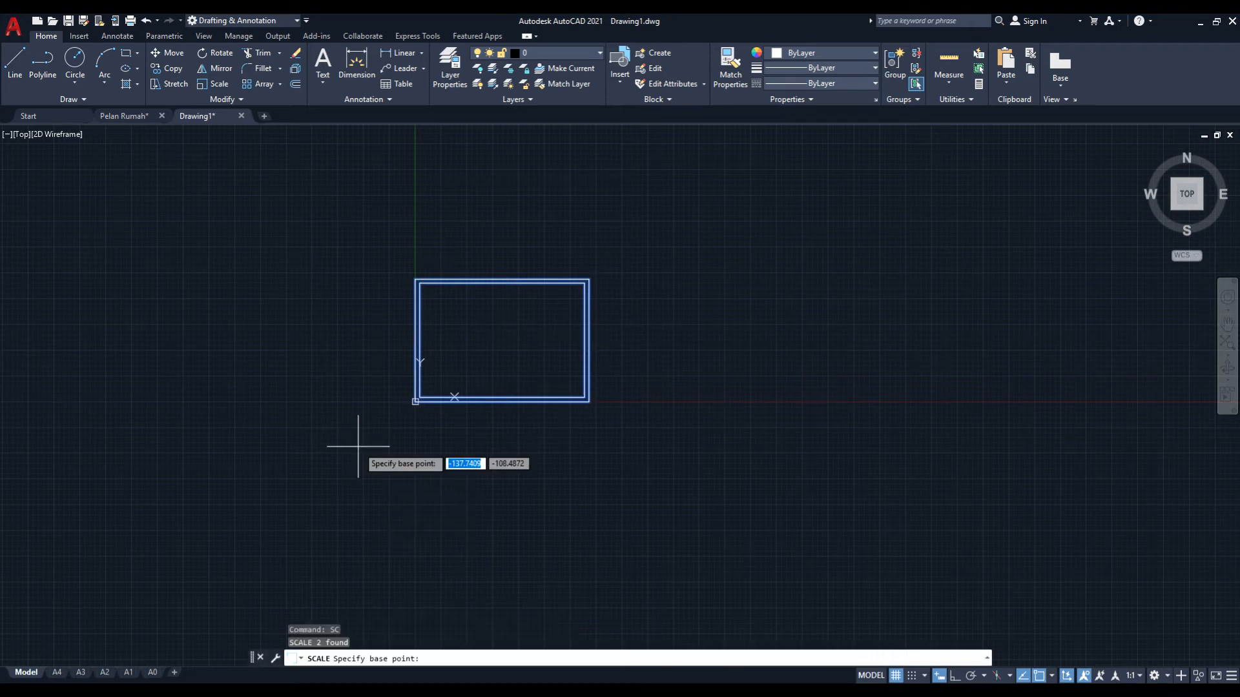
left_click(415, 402)
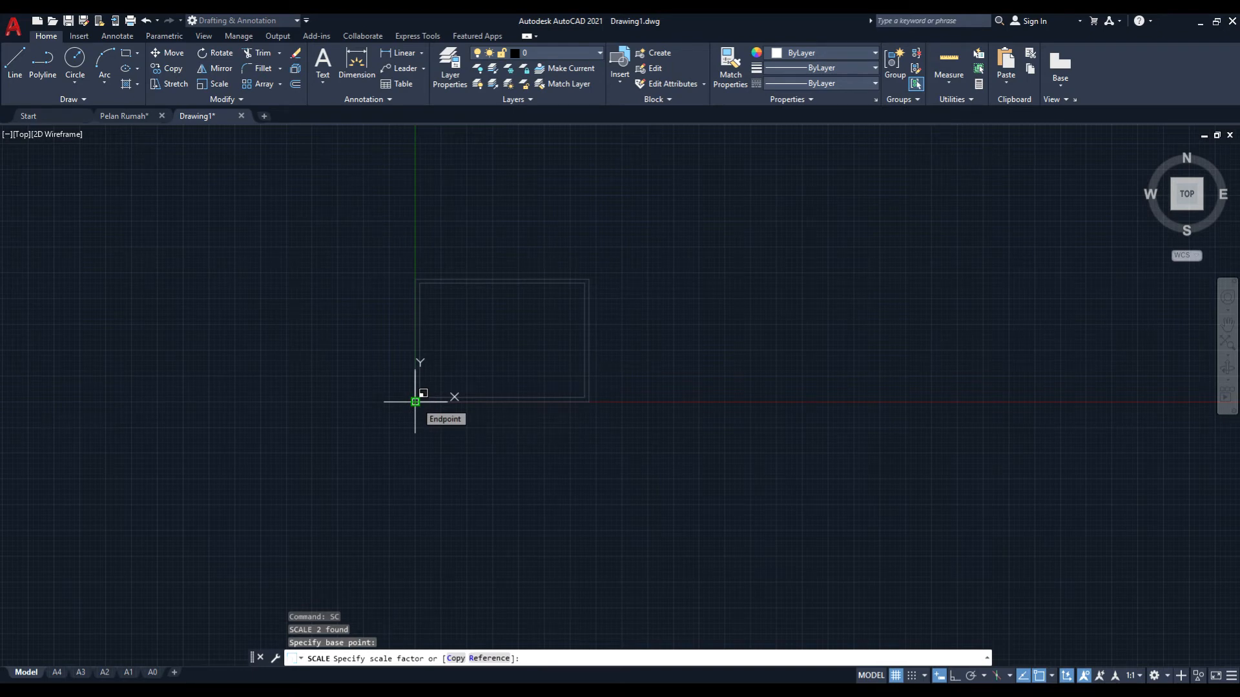
type("120")
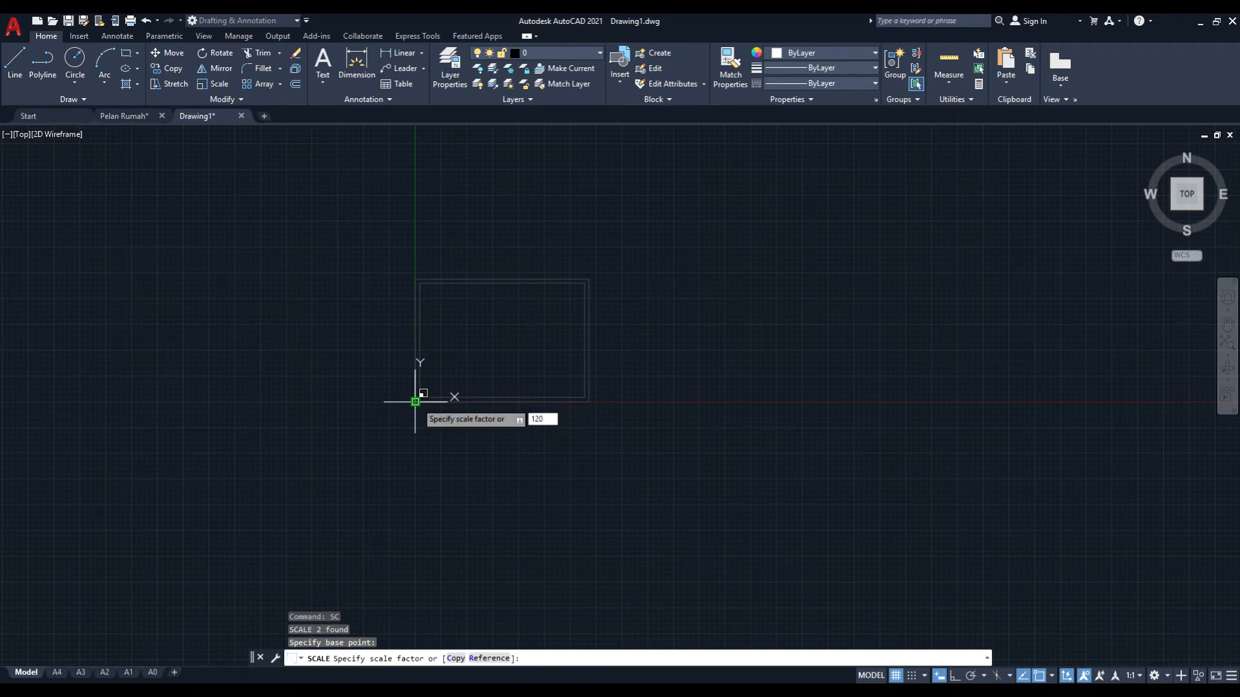
key("Return")
scroll(427, 402, "down", 8)
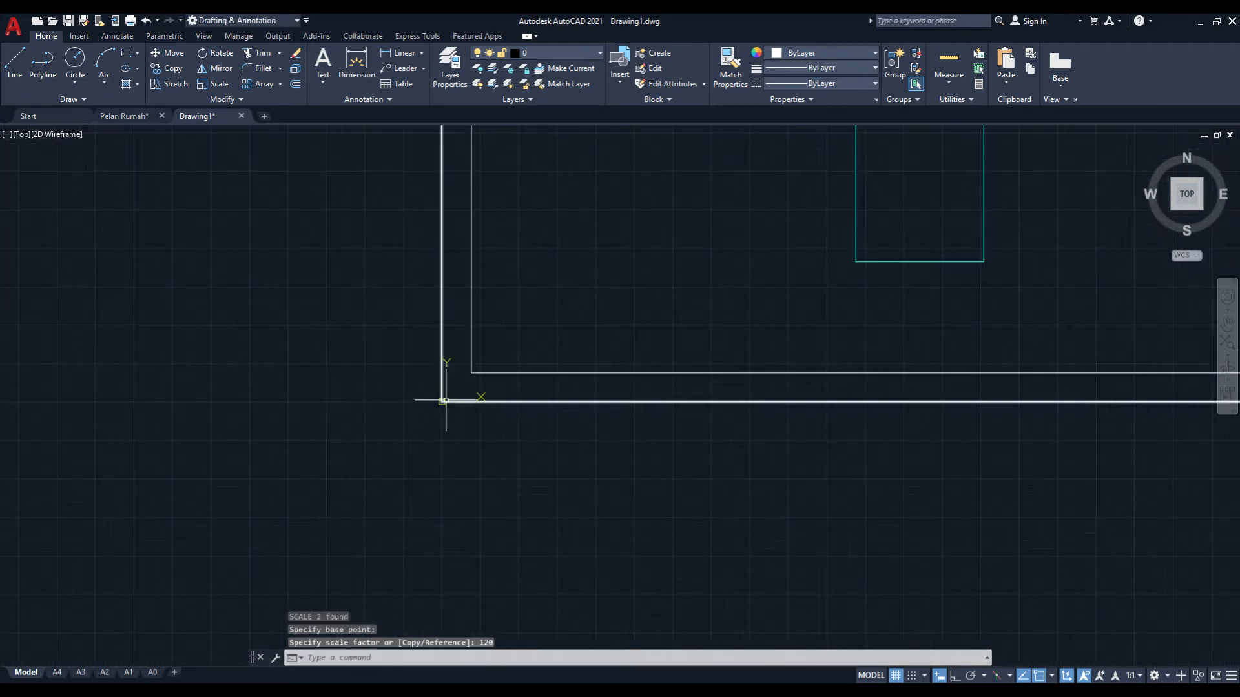
- Move the whole floor plan from the midpoint between its opposite extents to the midpoint between the A3 frame's opposite corners
scroll(551, 303, "up", 2)
scroll(552, 303, "up", 3)
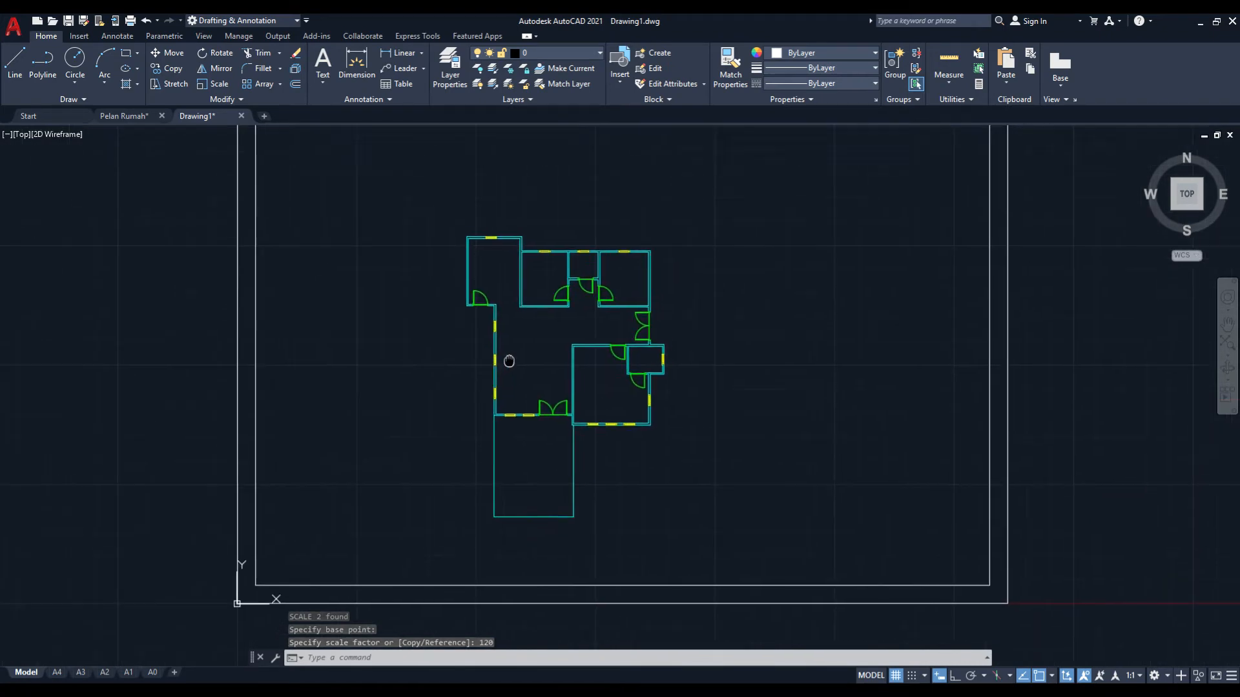
left_click(435, 209)
left_click(741, 555)
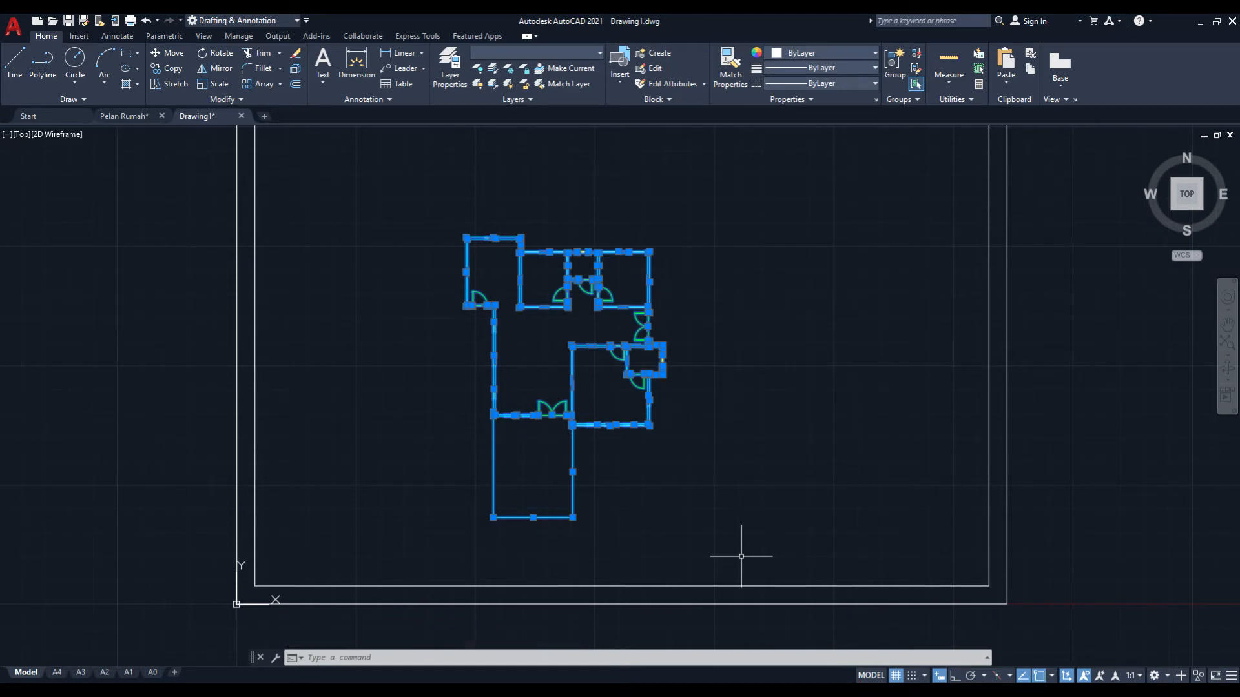
key("Return")
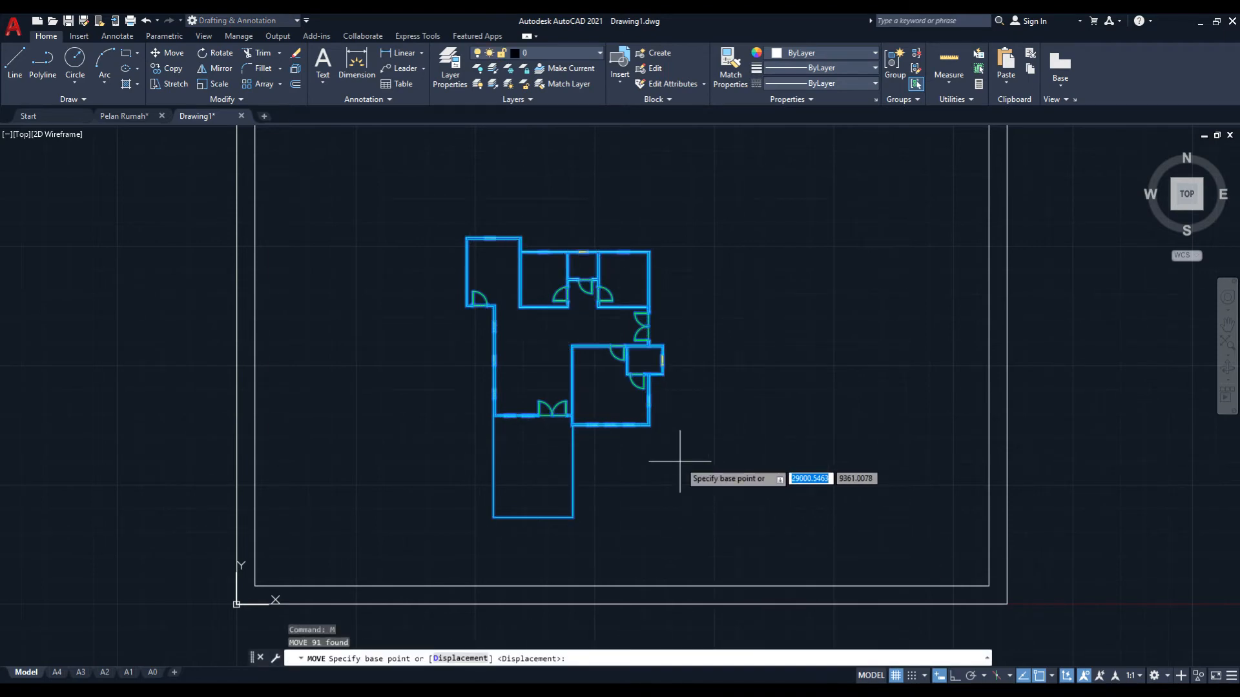
right_click(680, 461, "shift")
left_click(762, 176)
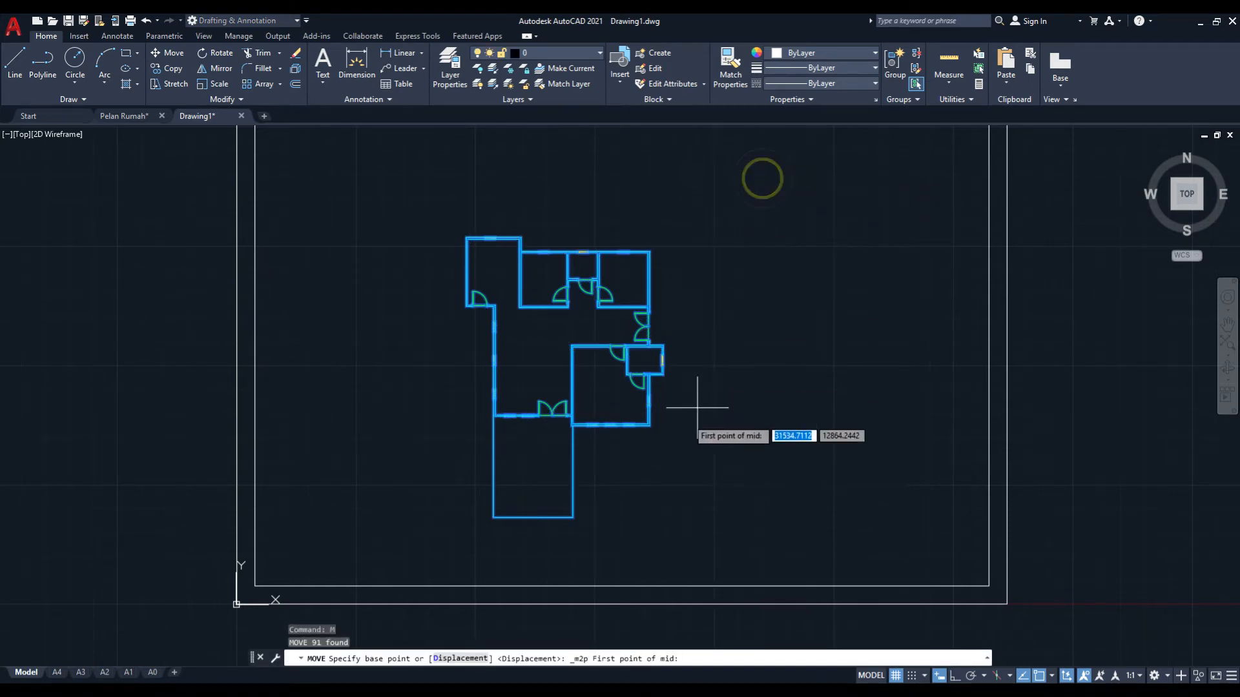
scroll(678, 445, "up", 2)
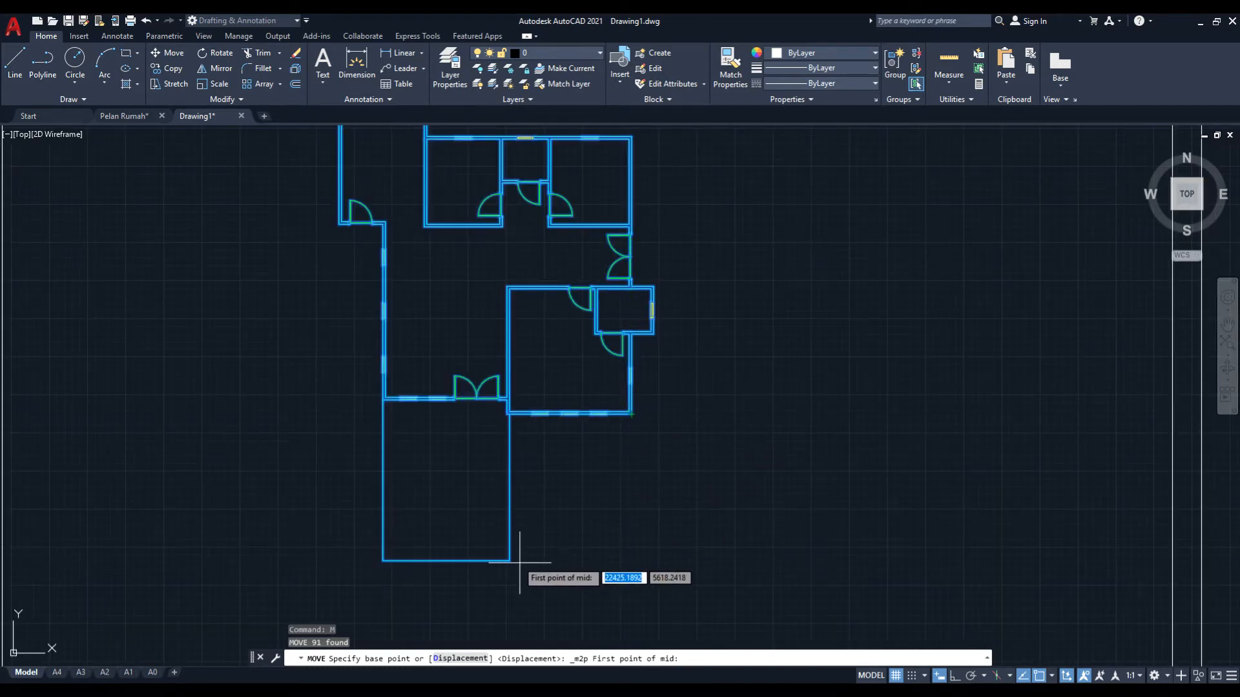
left_click(630, 561)
scroll(394, 216, "down", 3)
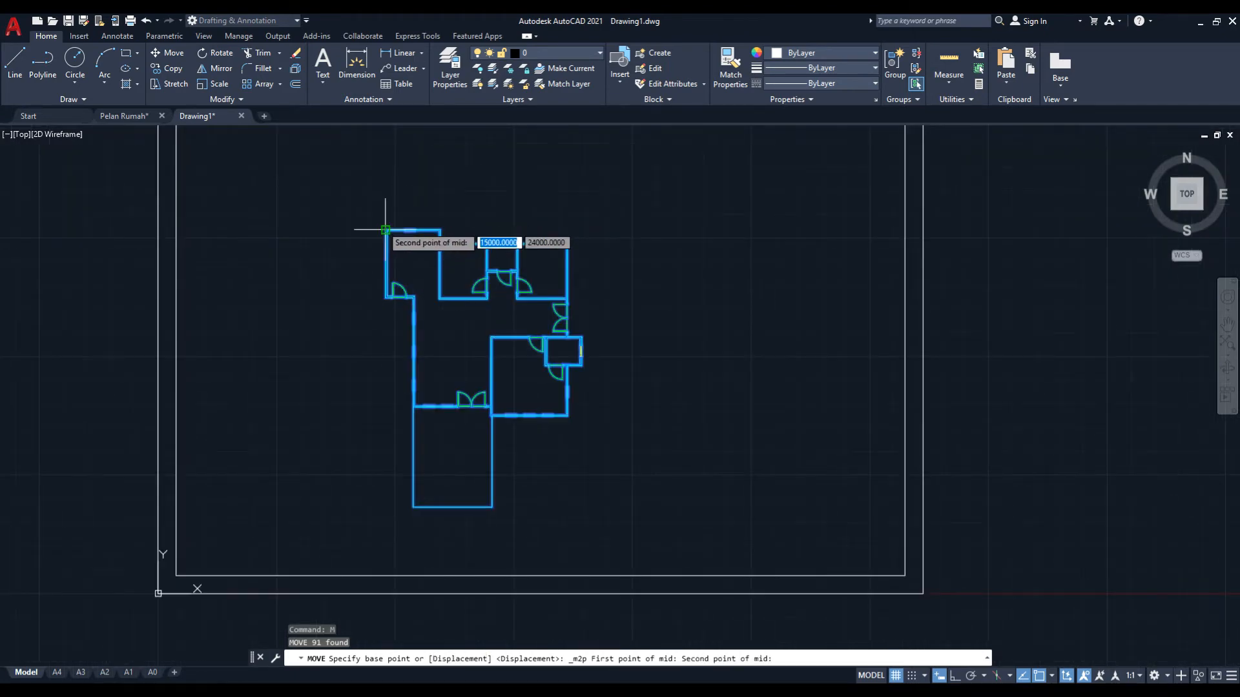
left_click(382, 227)
scroll(423, 262, "down", 4)
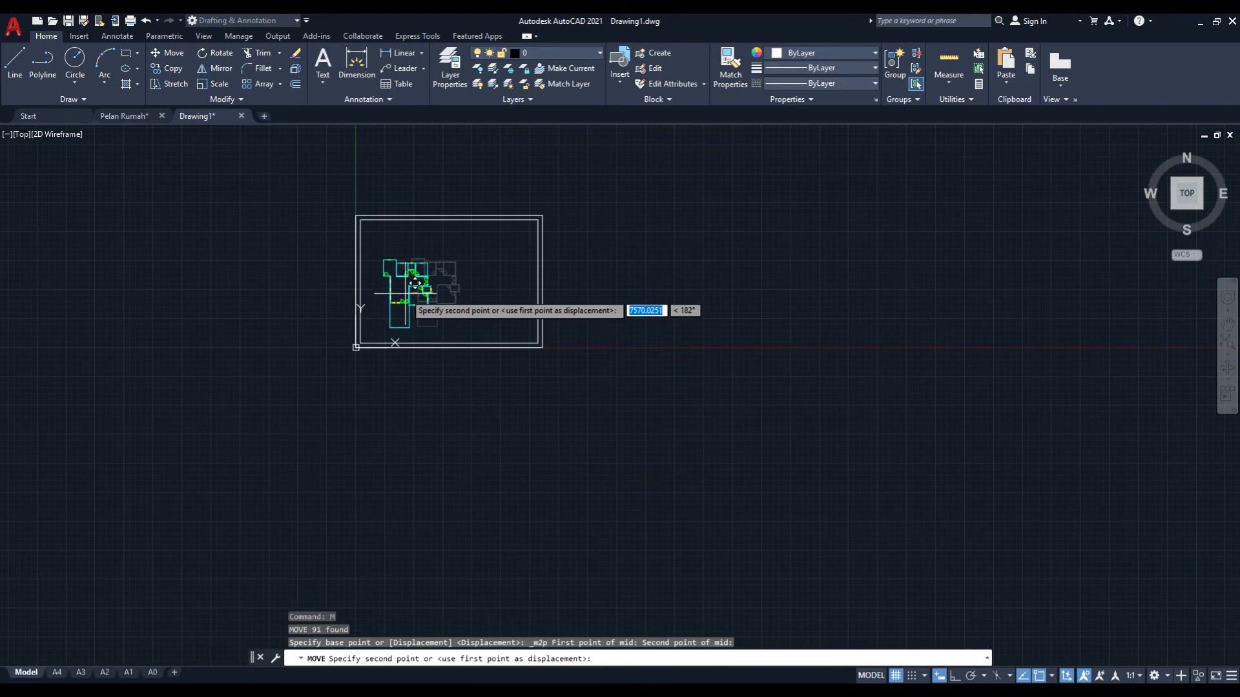
right_click(408, 291, "shift")
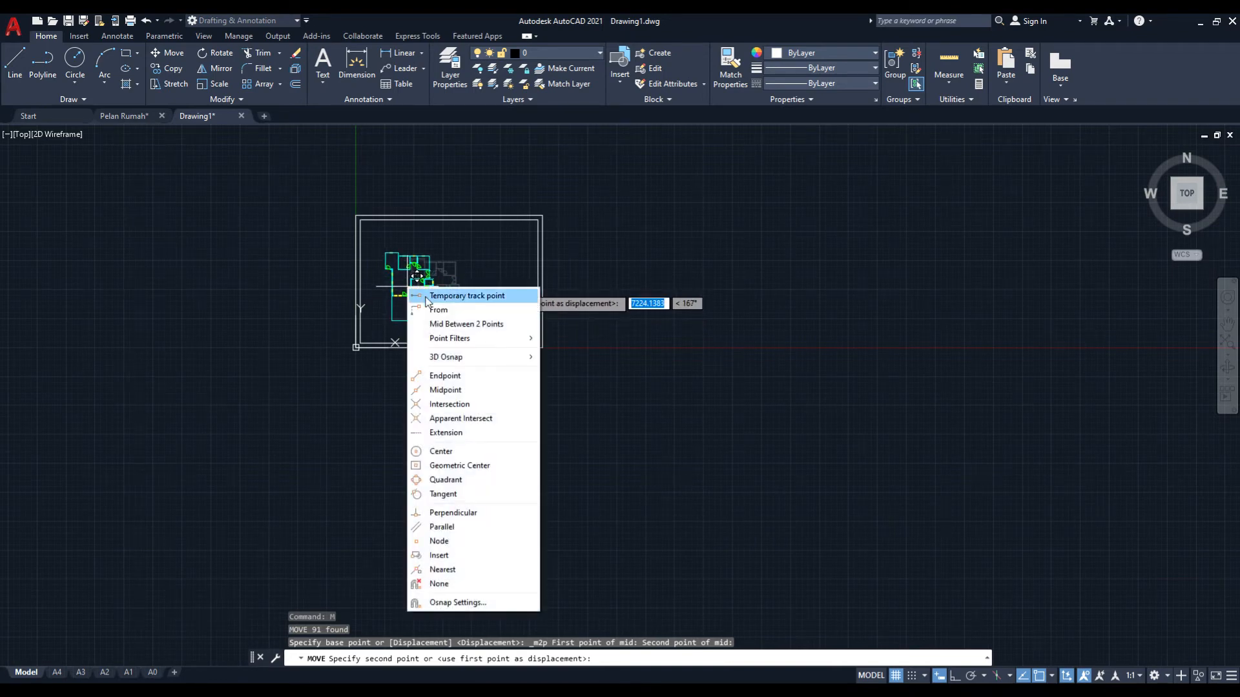
left_click(452, 324)
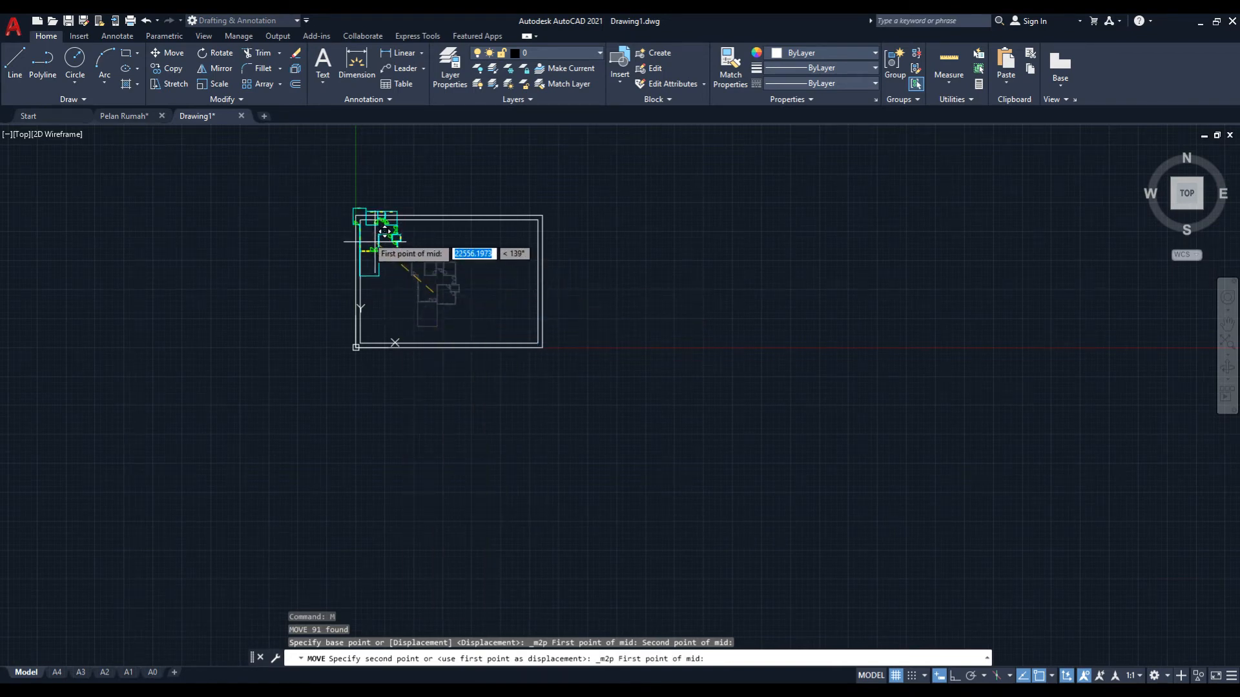
left_click(356, 217)
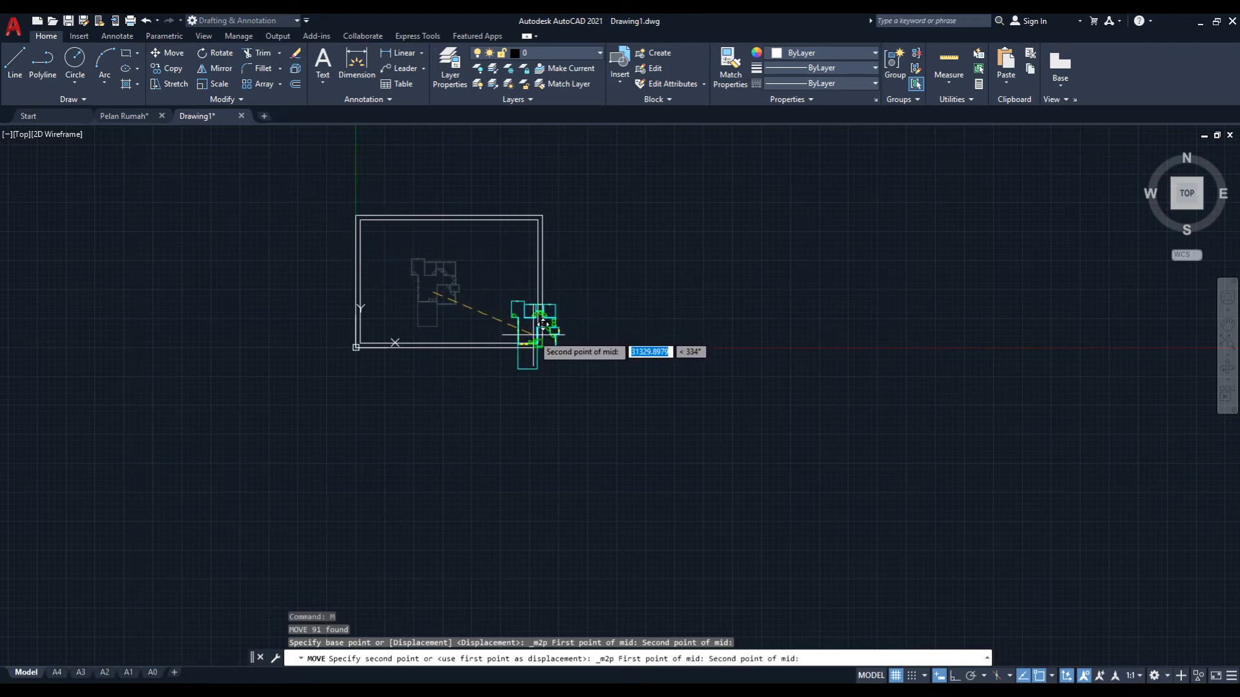
left_click(540, 344)
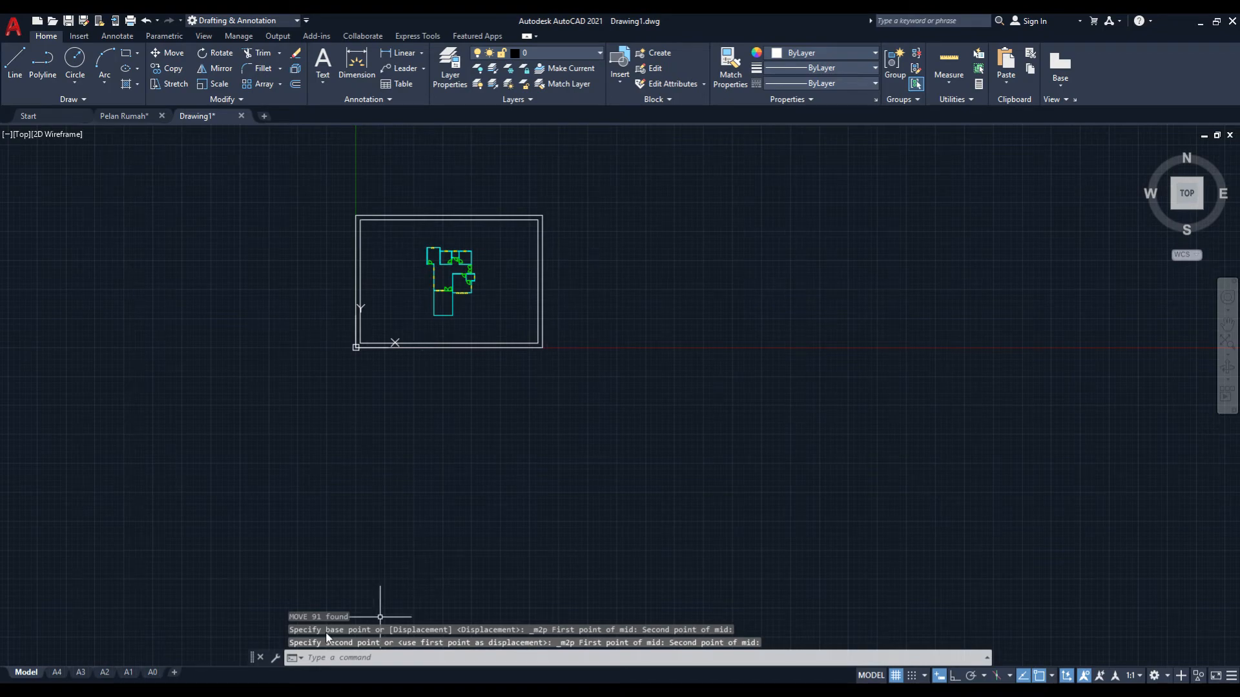
- In the A3 layout, use ALIGNSPACE to match the inner model frame's upper two corners to the sheet border's upper two corners
left_click(81, 672)
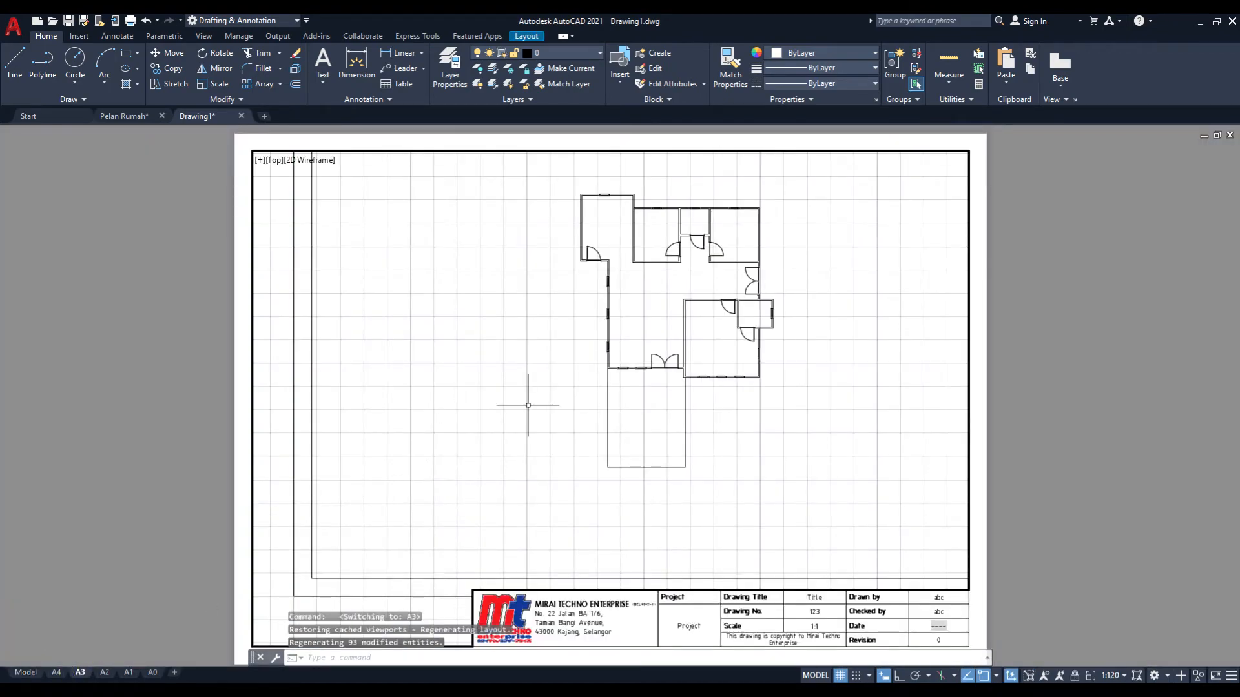
scroll(528, 405, "down", 5)
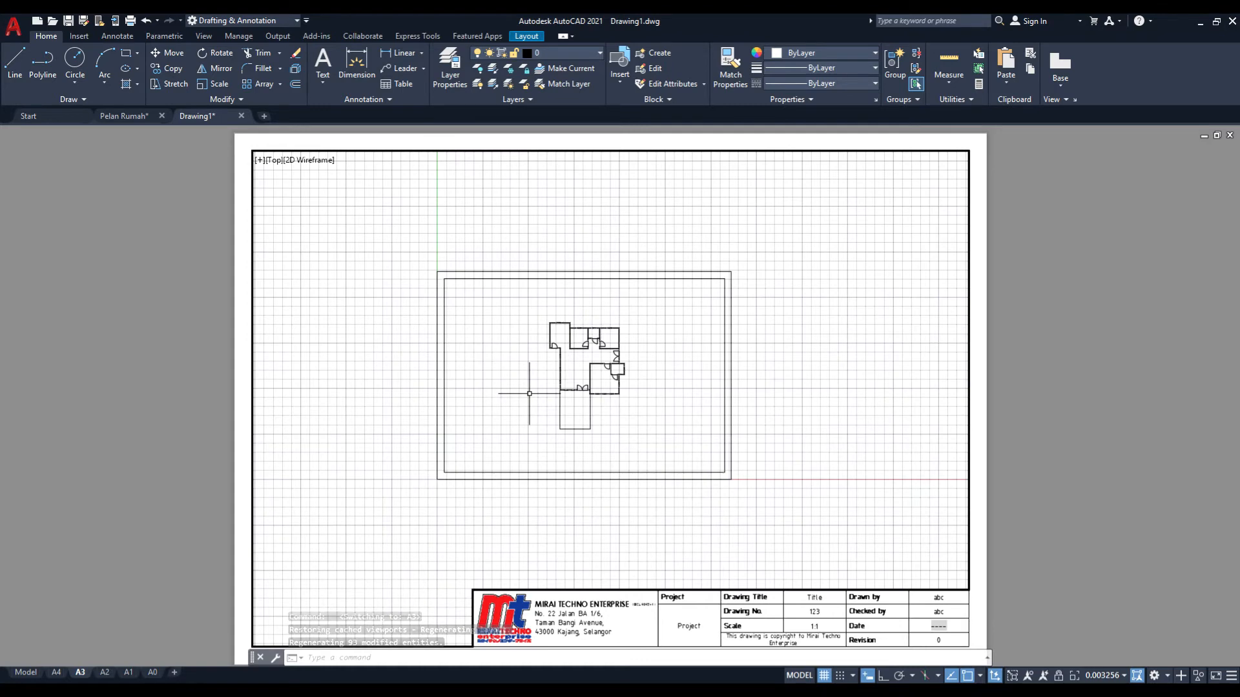
type("align")
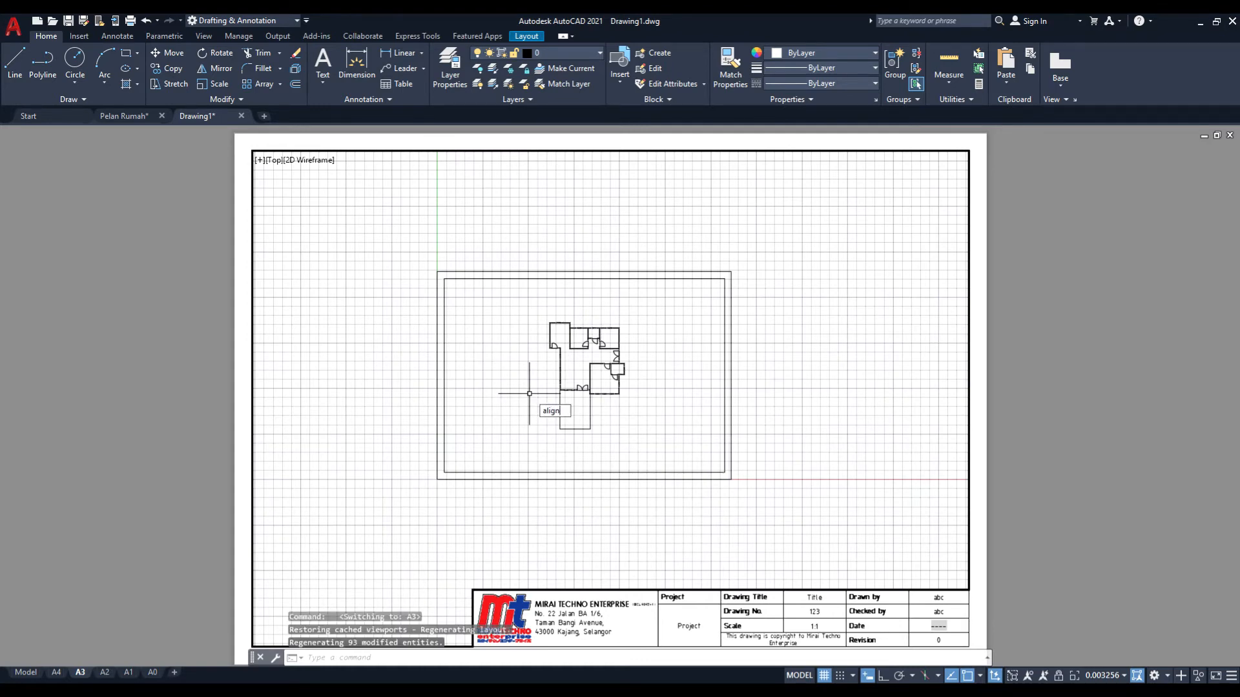
type("s")
key("Return")
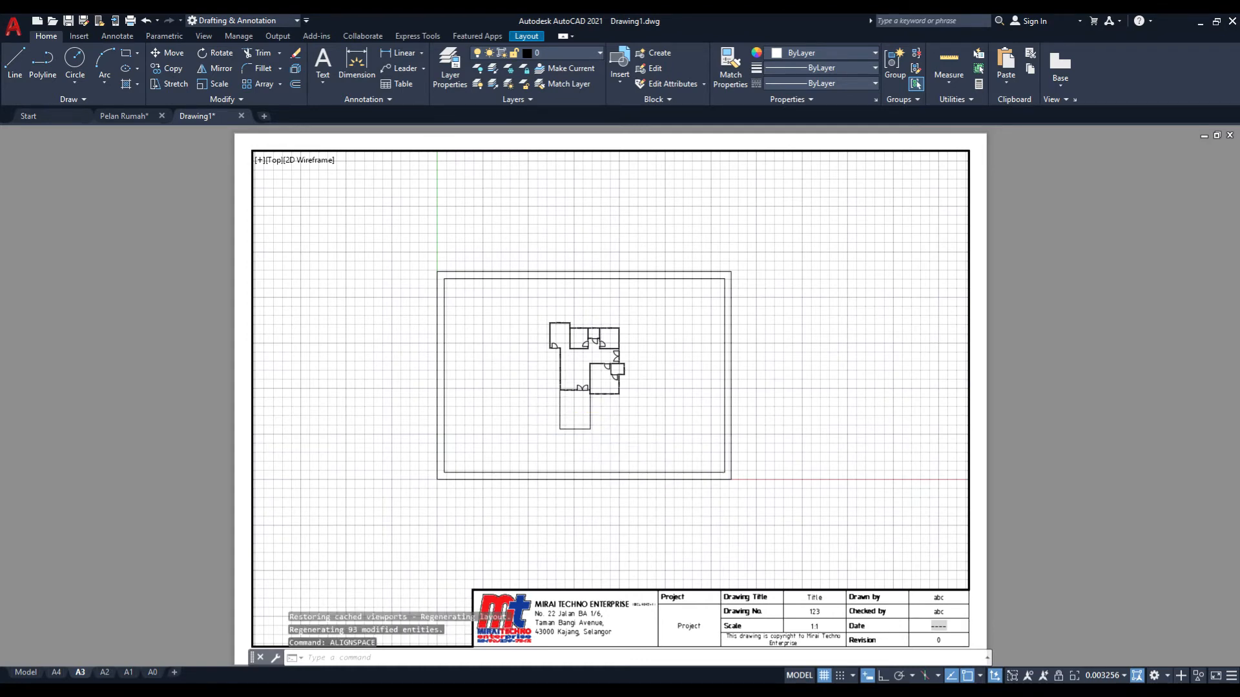
left_click(444, 279)
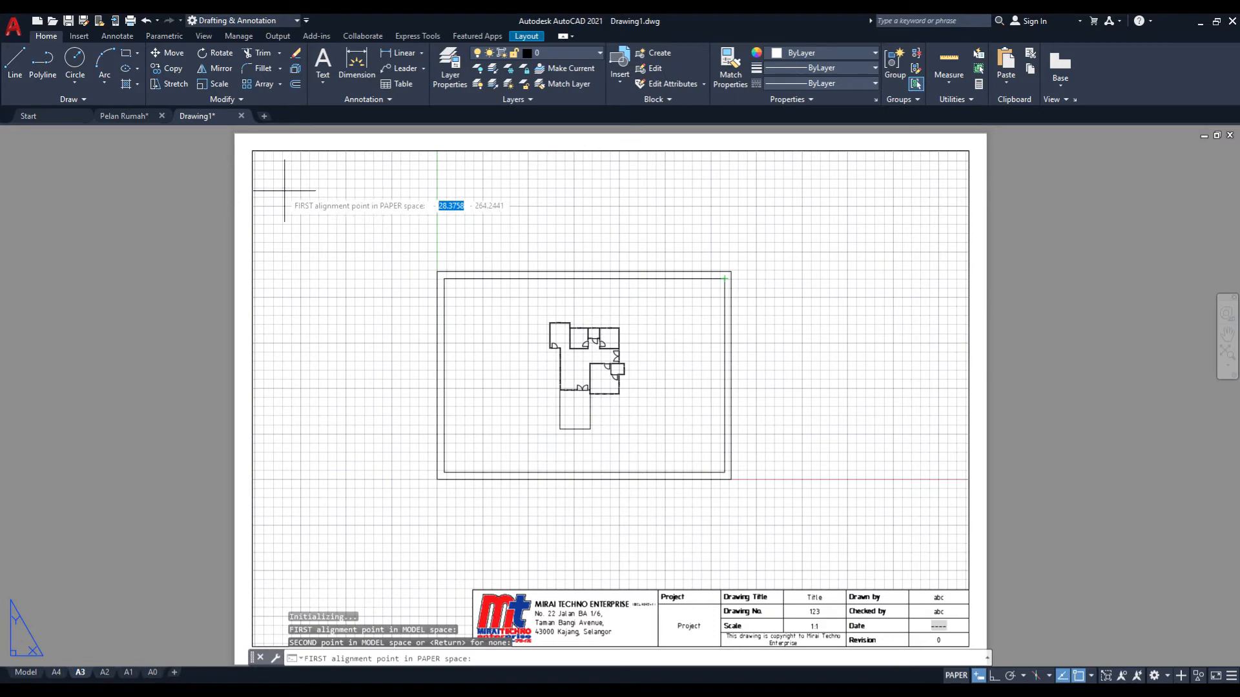
left_click(252, 152)
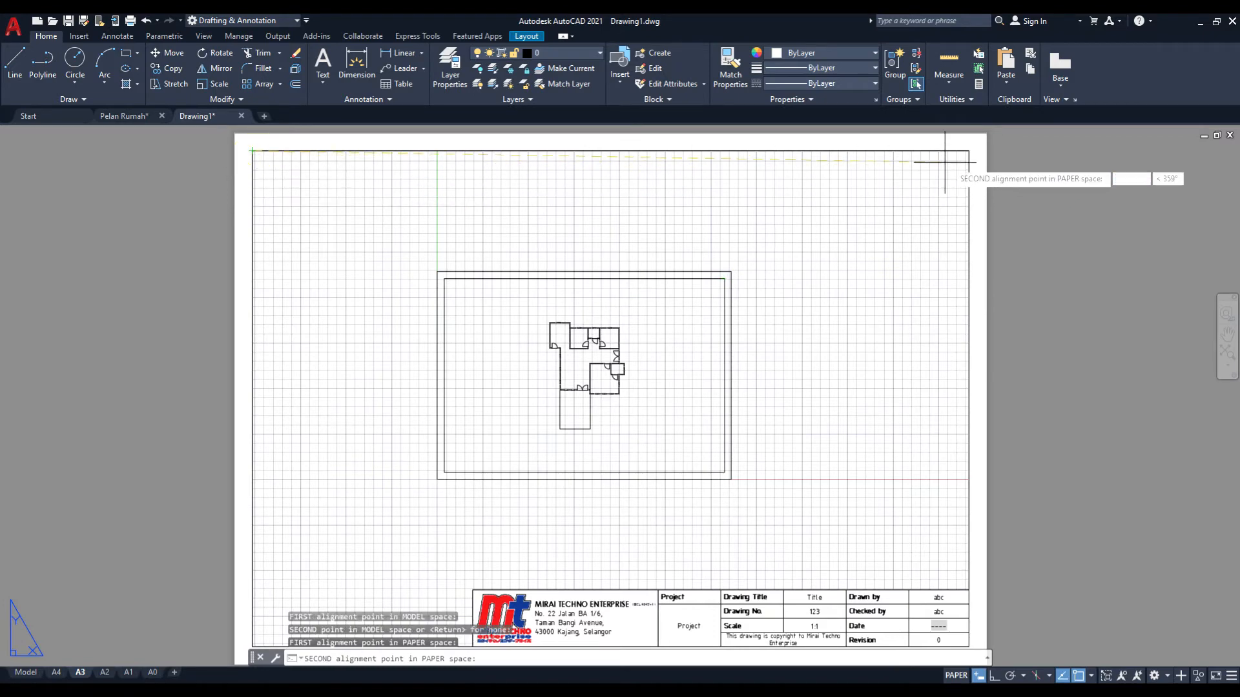
left_click(969, 151)
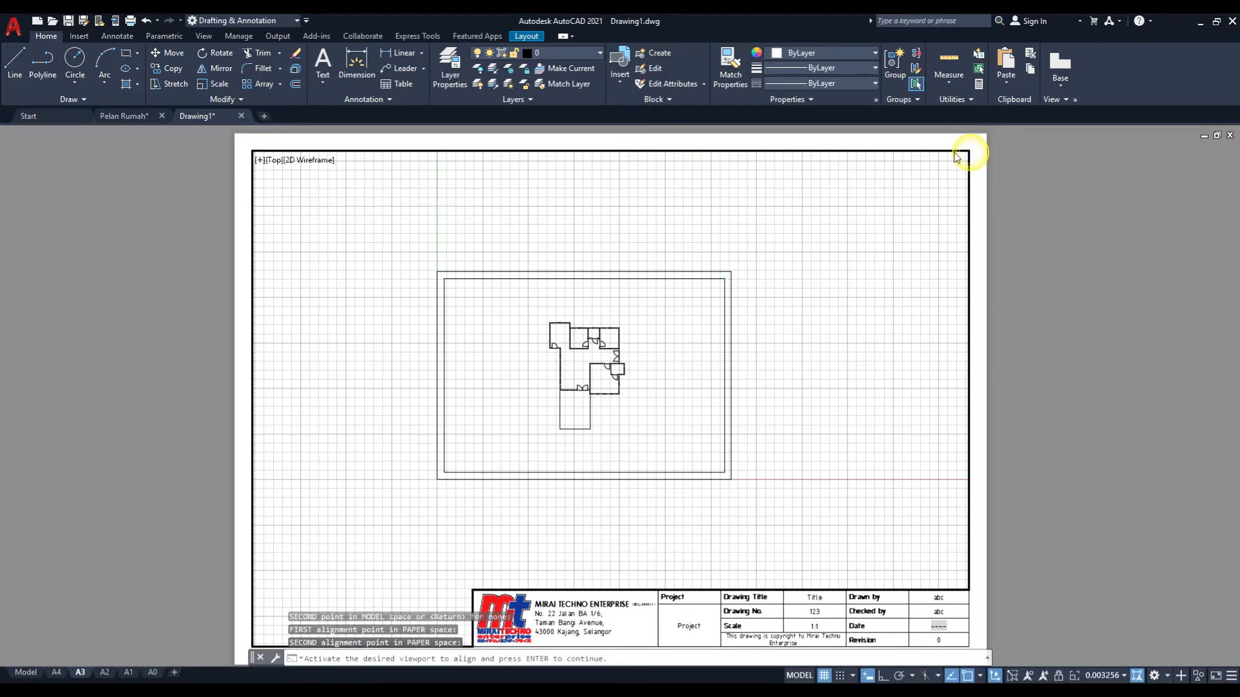
key("Return")
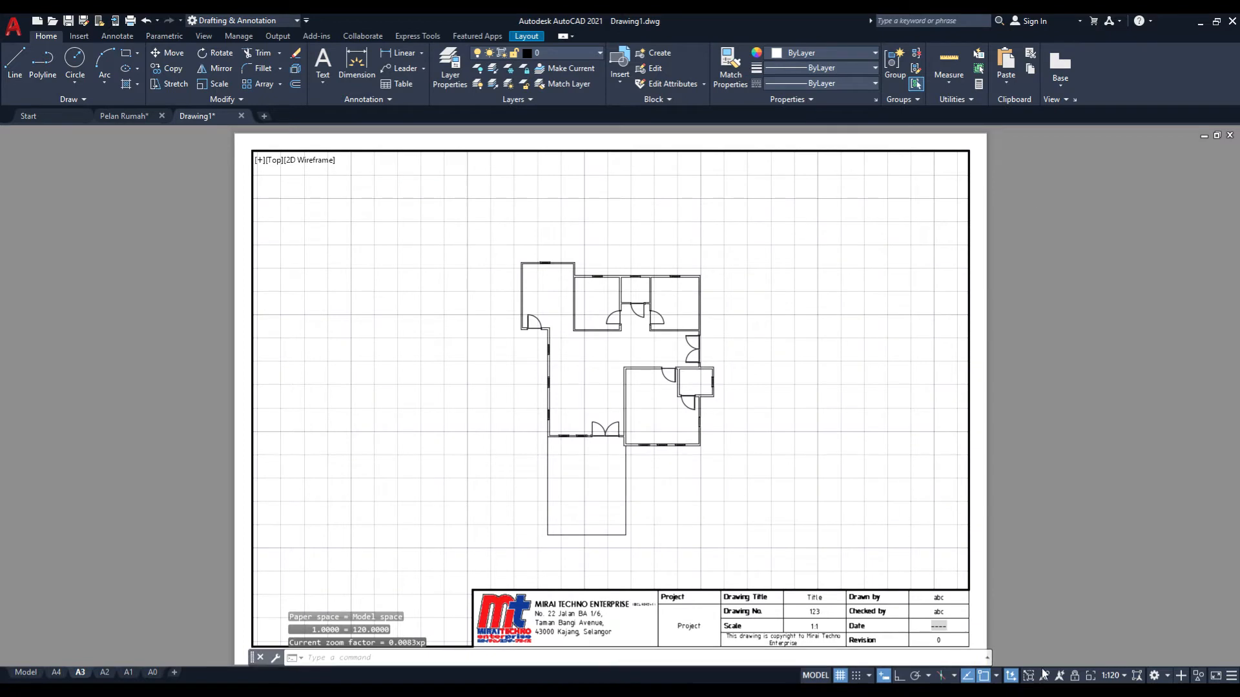
- Lock the aligned A3 viewport and turn off its grid
left_click(1075, 676)
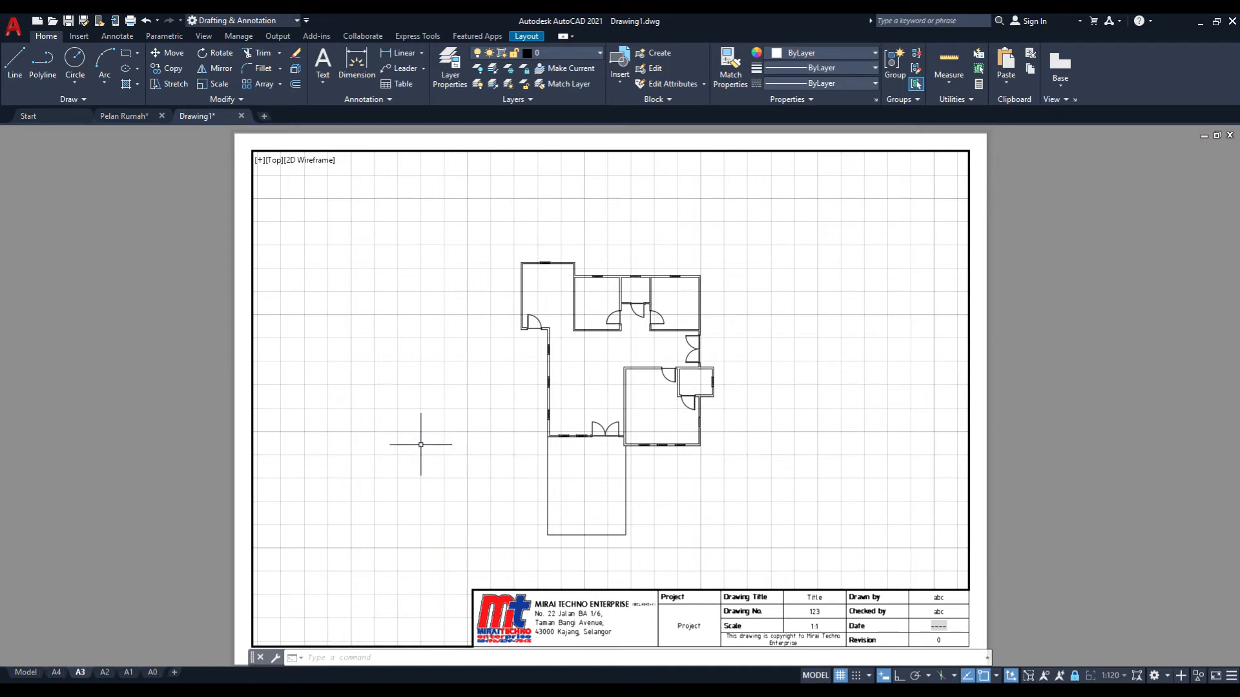
left_click(837, 676)
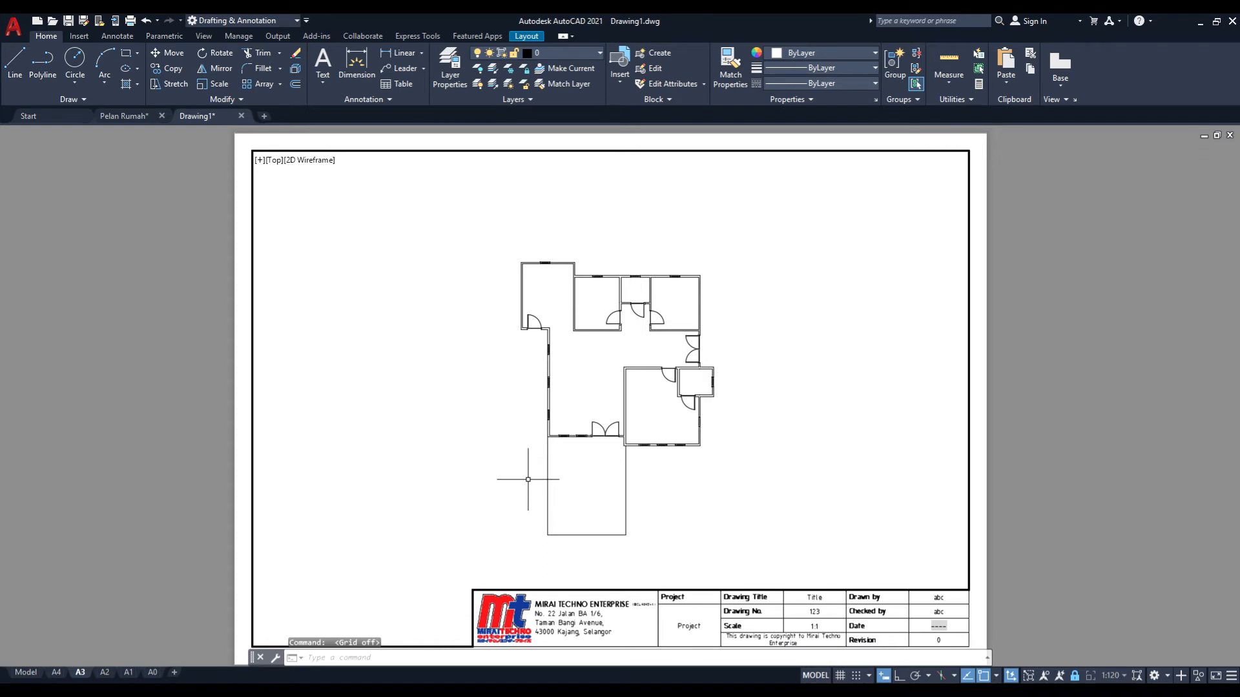
- Switch the A3 layout to paper space and dimension the width of the lower rectangular area with DIM, placing the dimension below it
left_click(822, 677)
scroll(570, 462, "up", 2)
scroll(570, 461, "down", 2)
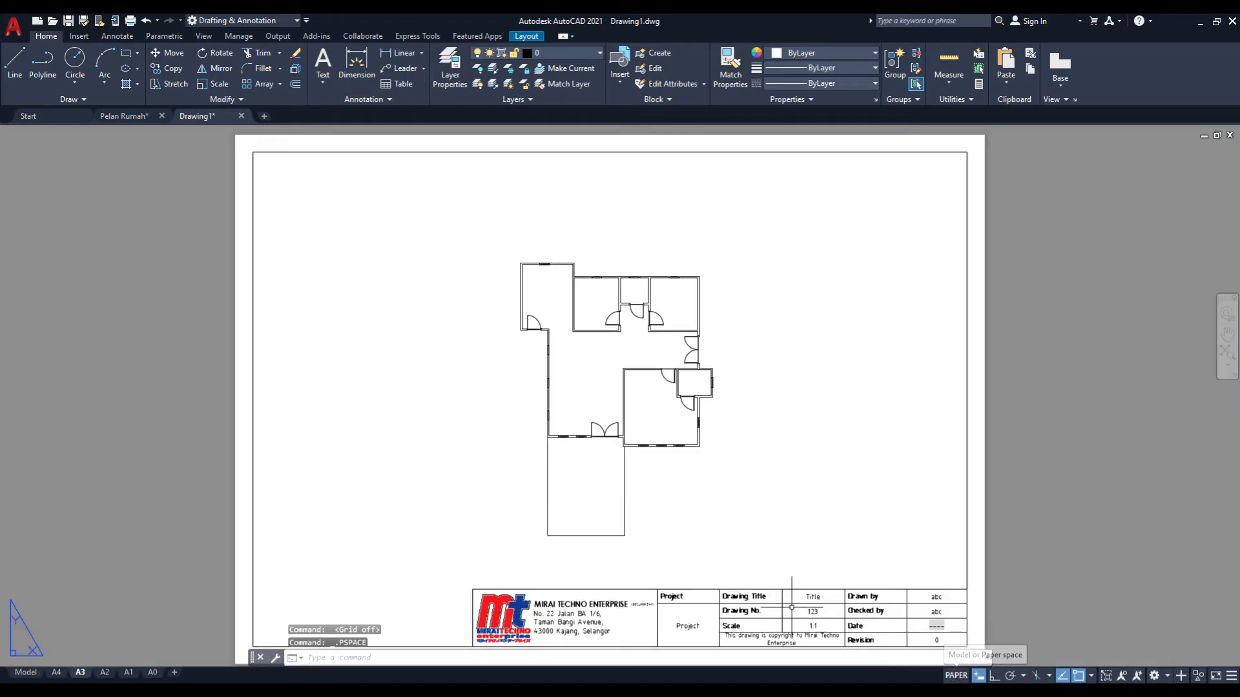
scroll(567, 476, "up", 2)
scroll(494, 428, "down", 2)
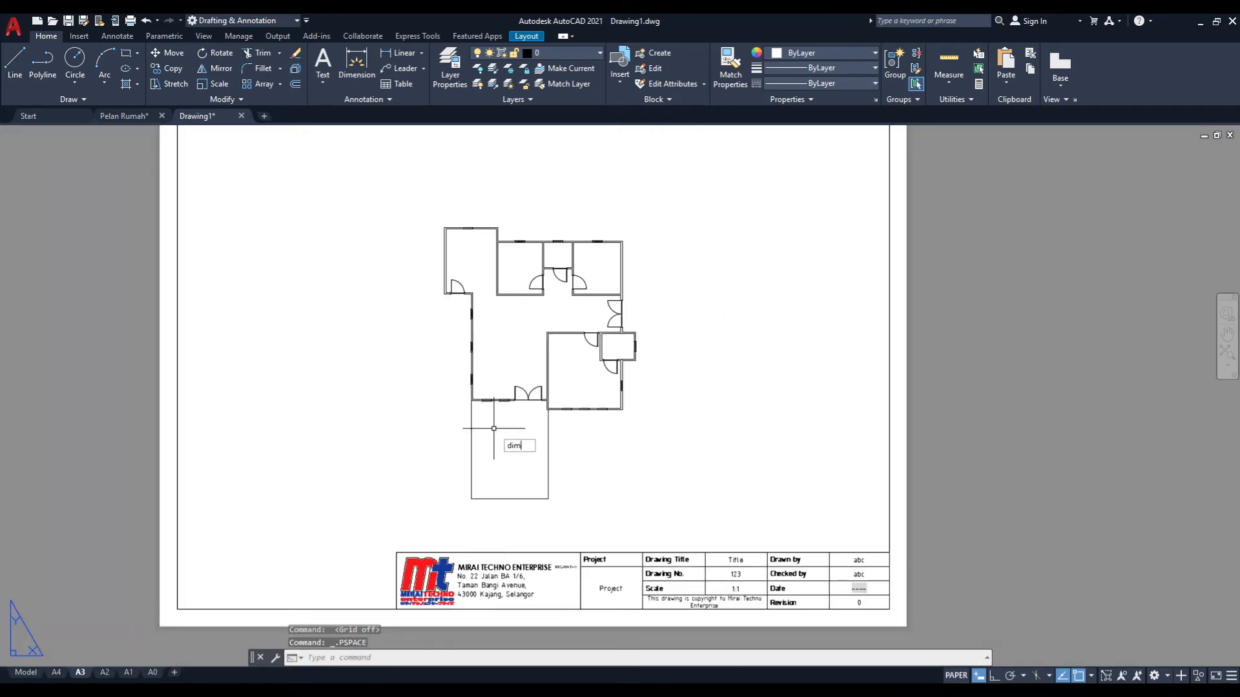
key("Return")
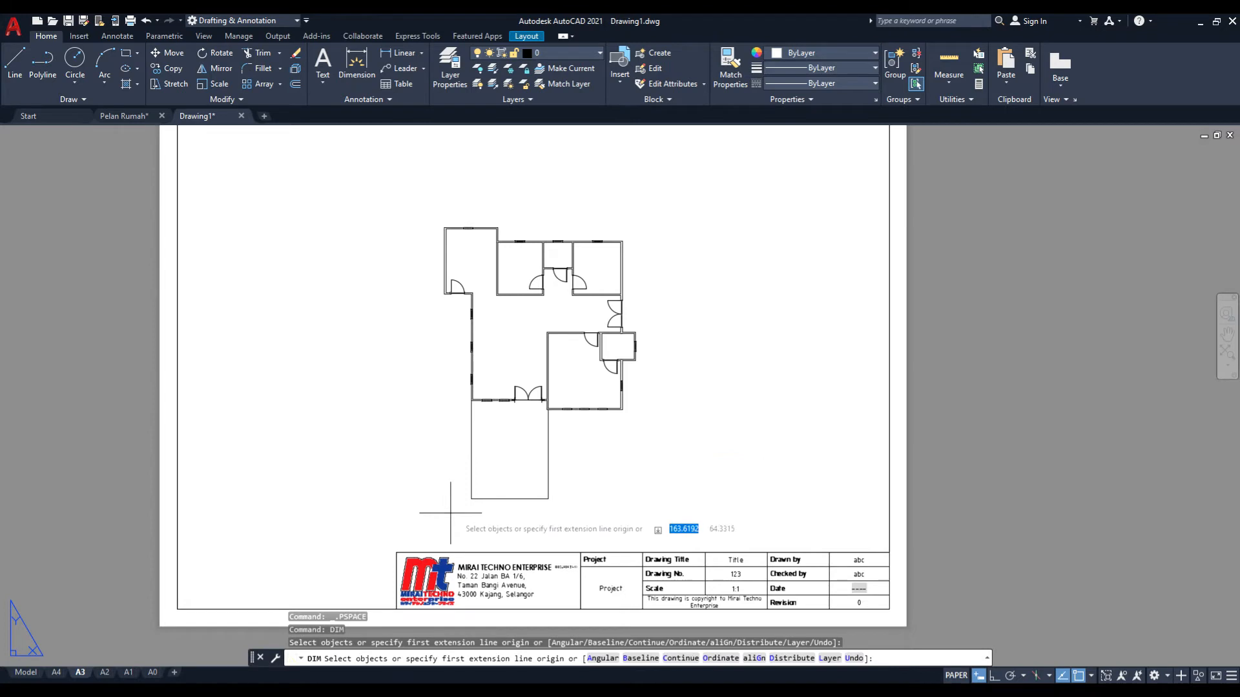
left_click(471, 499)
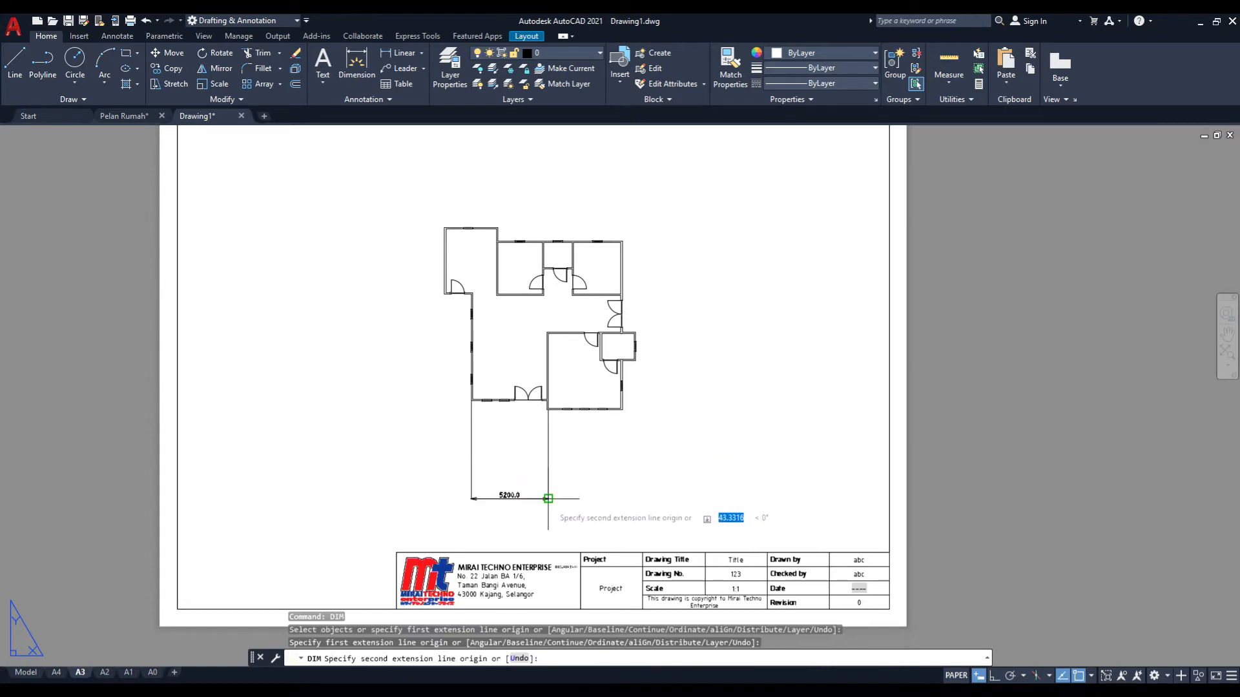
left_click(549, 498)
left_click(520, 516)
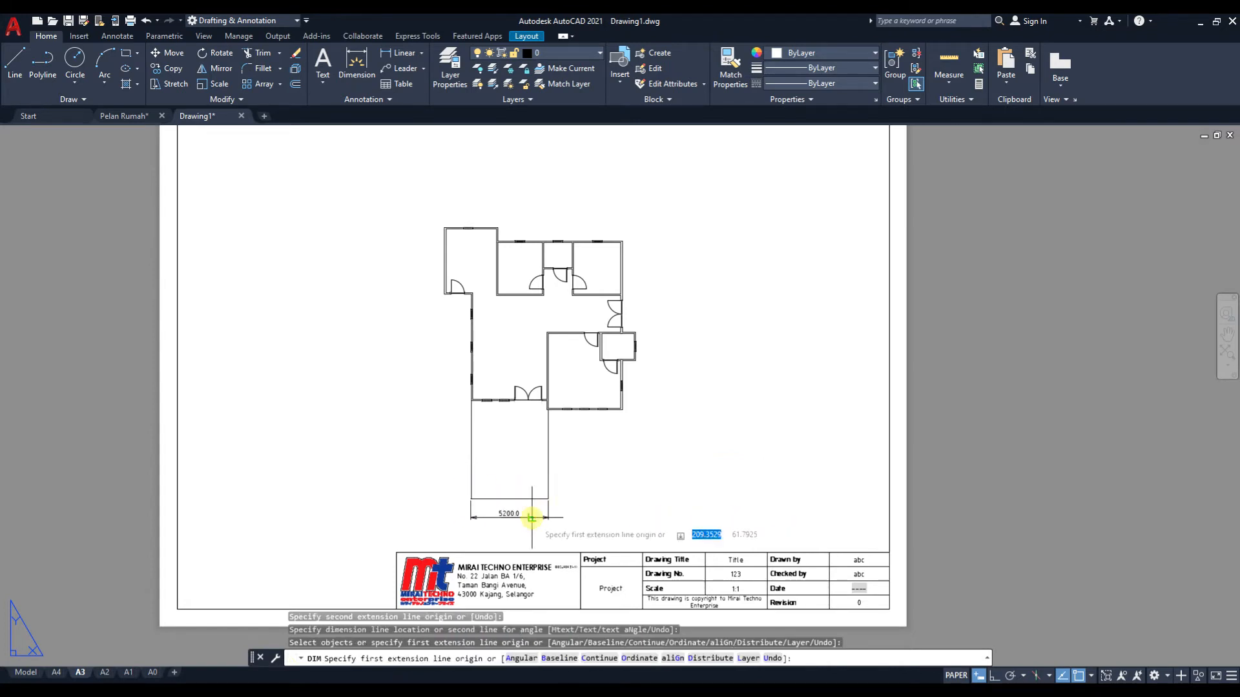
- Dimension the overall height from the lower rectangle's lower-left corner to the plan's upper-left corner, placing the dimension line left of the plan
left_click(471, 499)
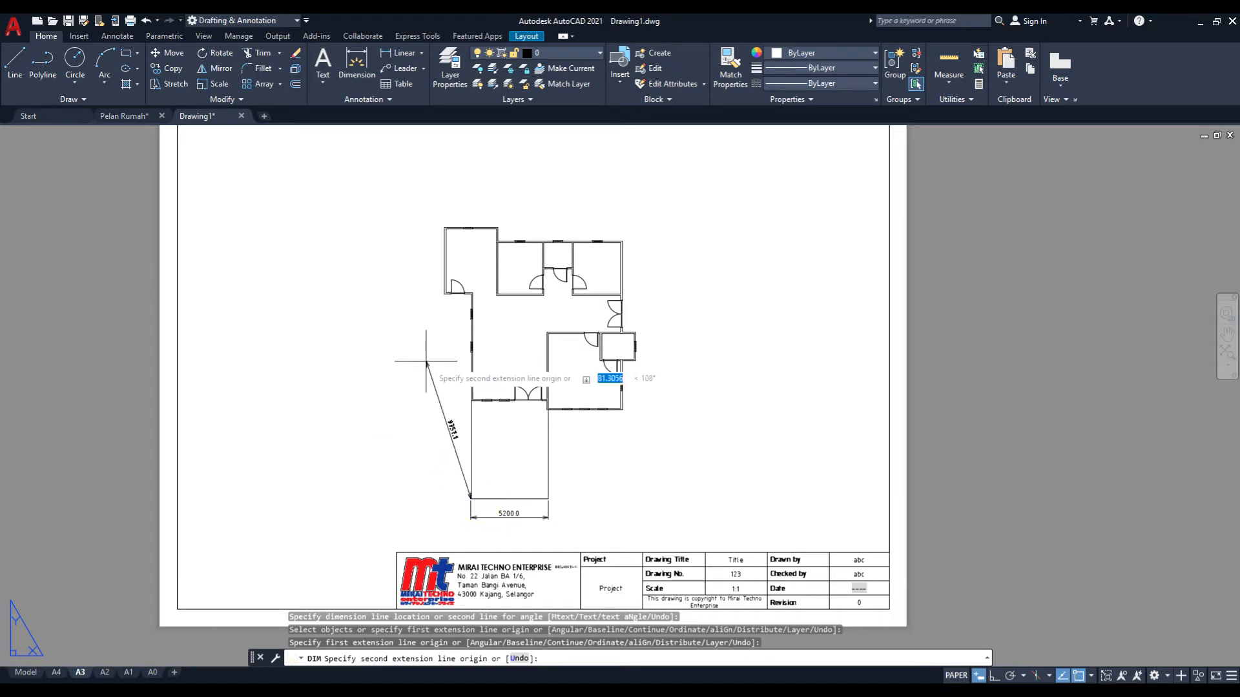
left_click(444, 228)
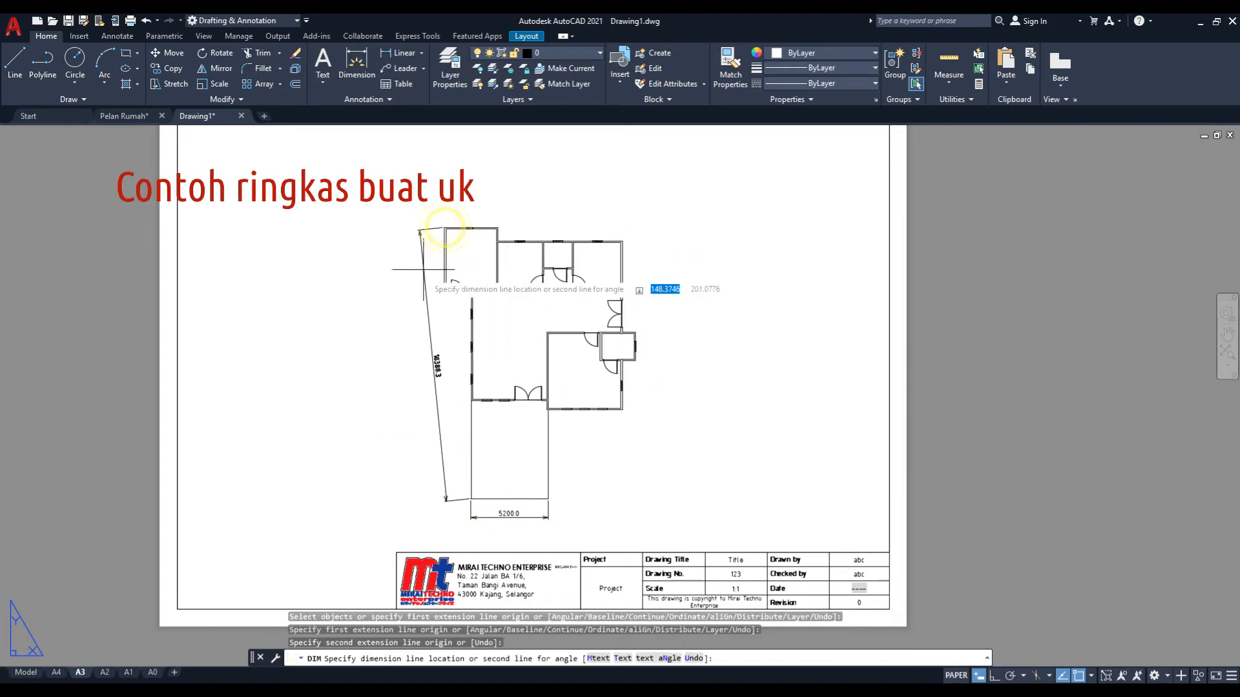
left_click(381, 229)
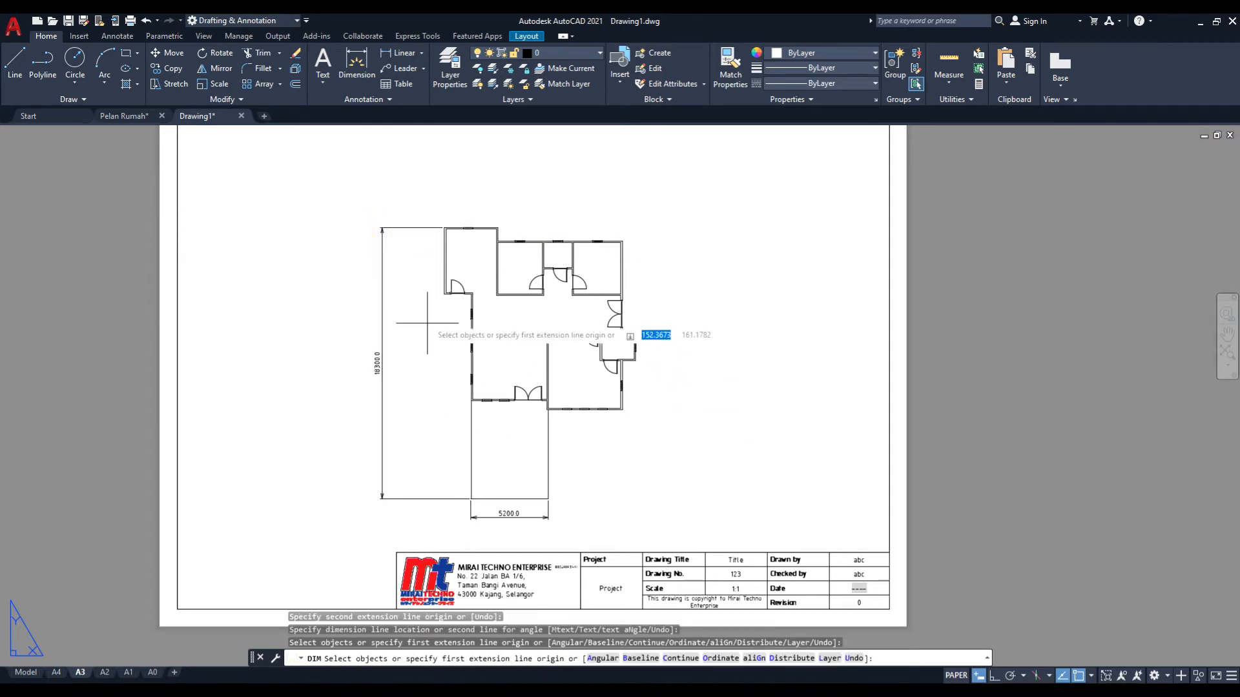
- Dimension the horizontal offset between the upper-left room's lower-left corner and the main room's lower-left corner, placing it below the plan
left_click(444, 295)
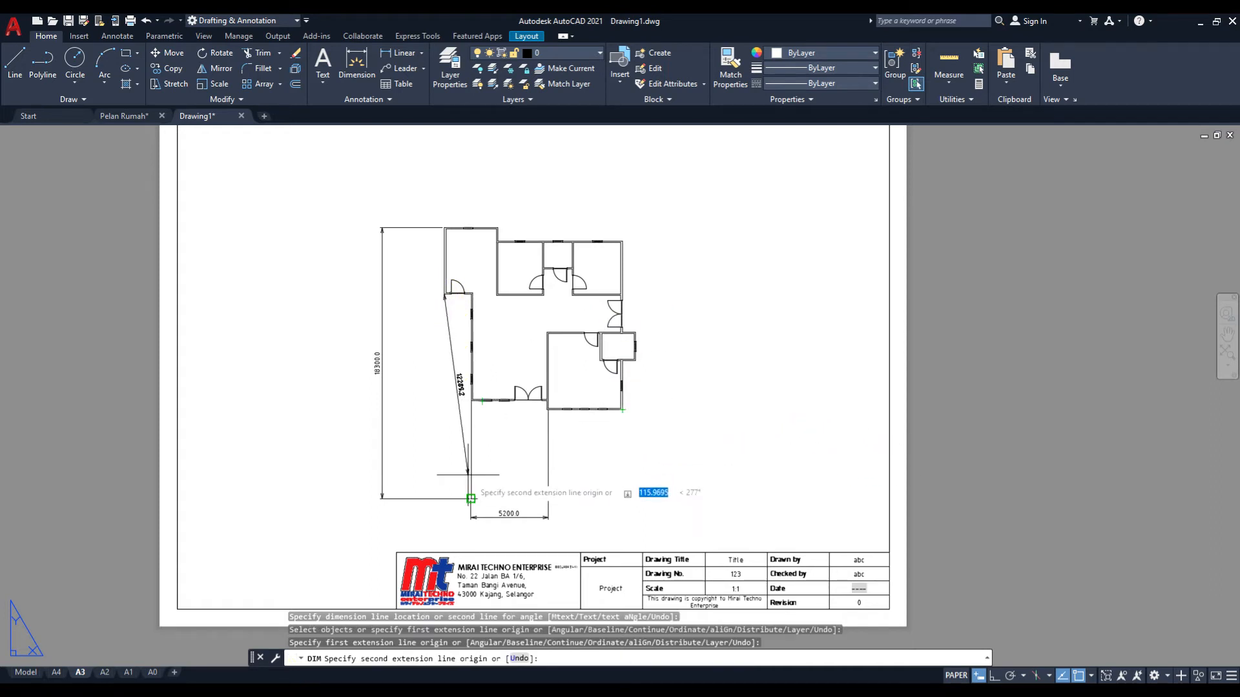
left_click(471, 401)
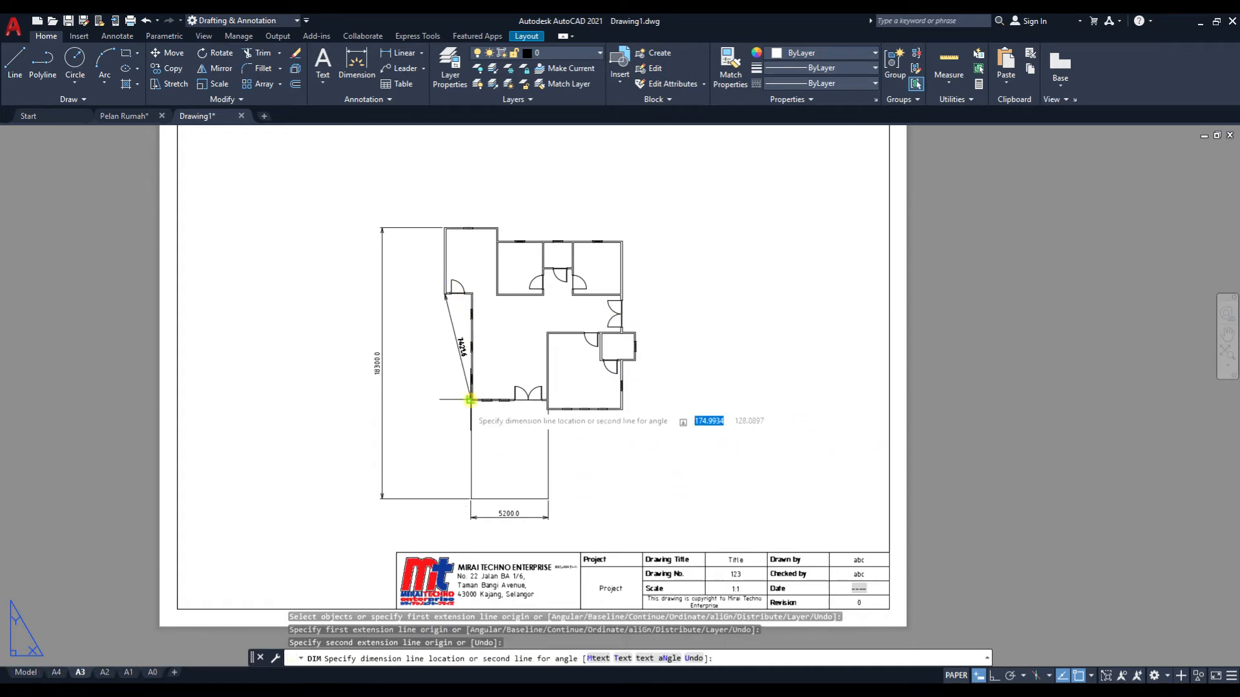
left_click(470, 517)
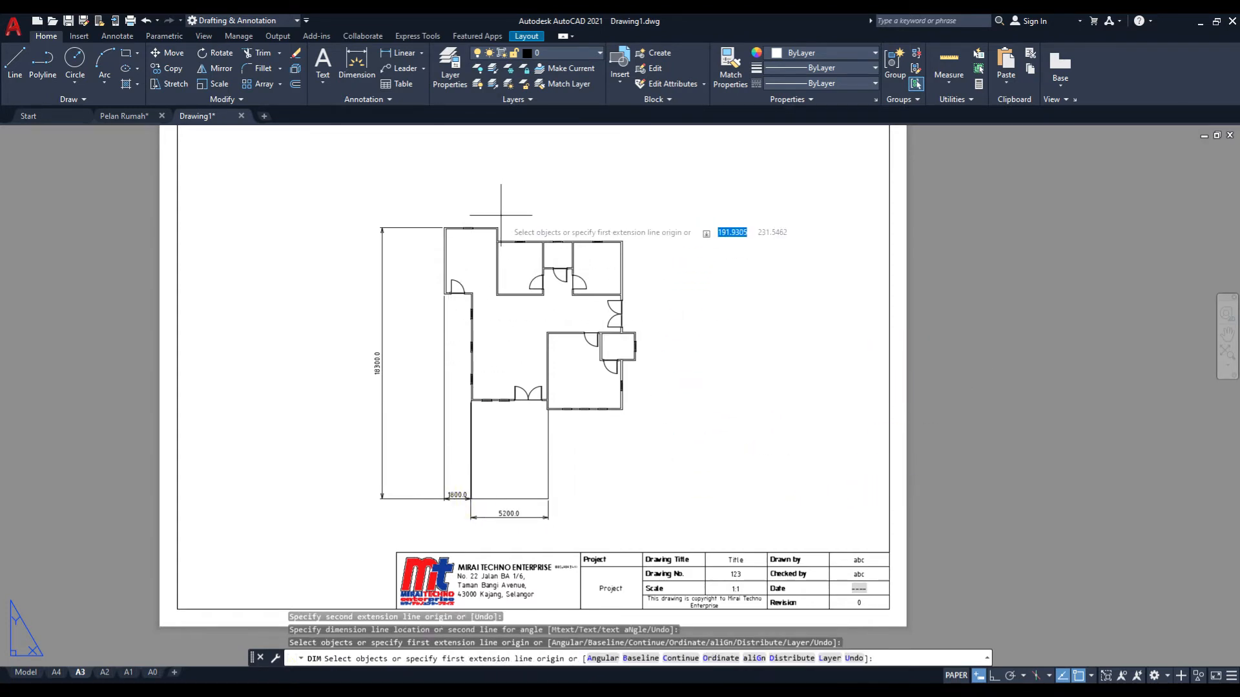
scroll(407, 239, "up", 2)
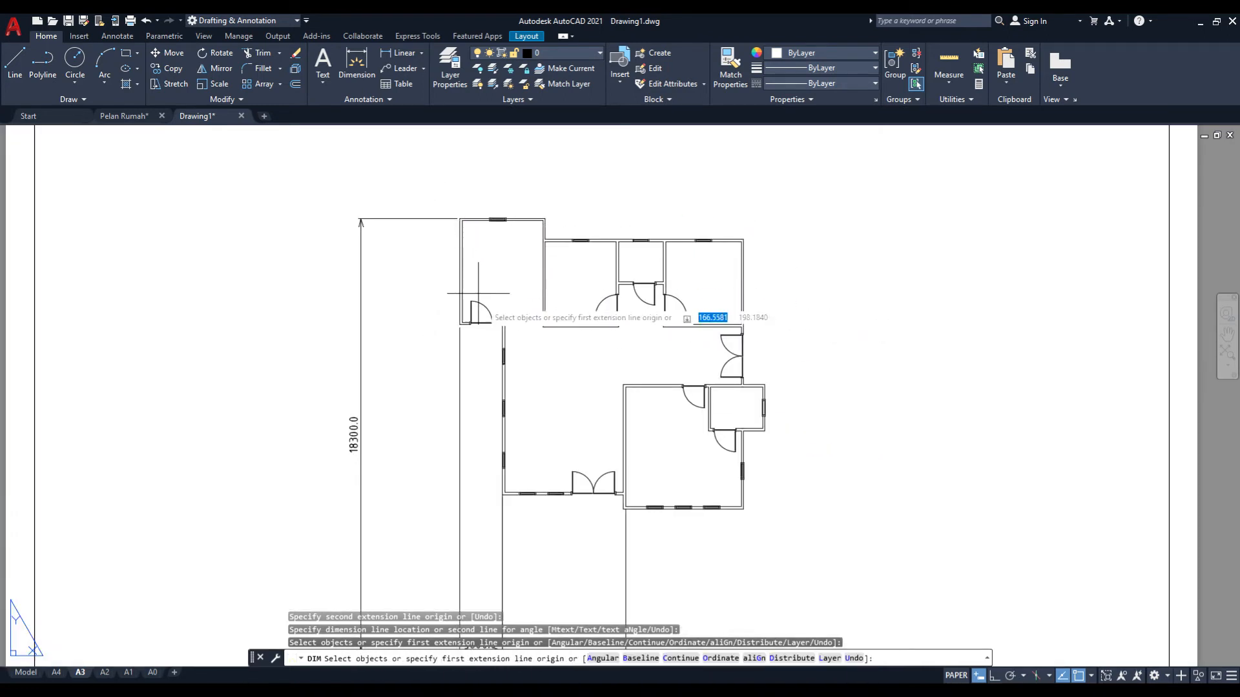
scroll(477, 475, "down", 2)
key("Return")
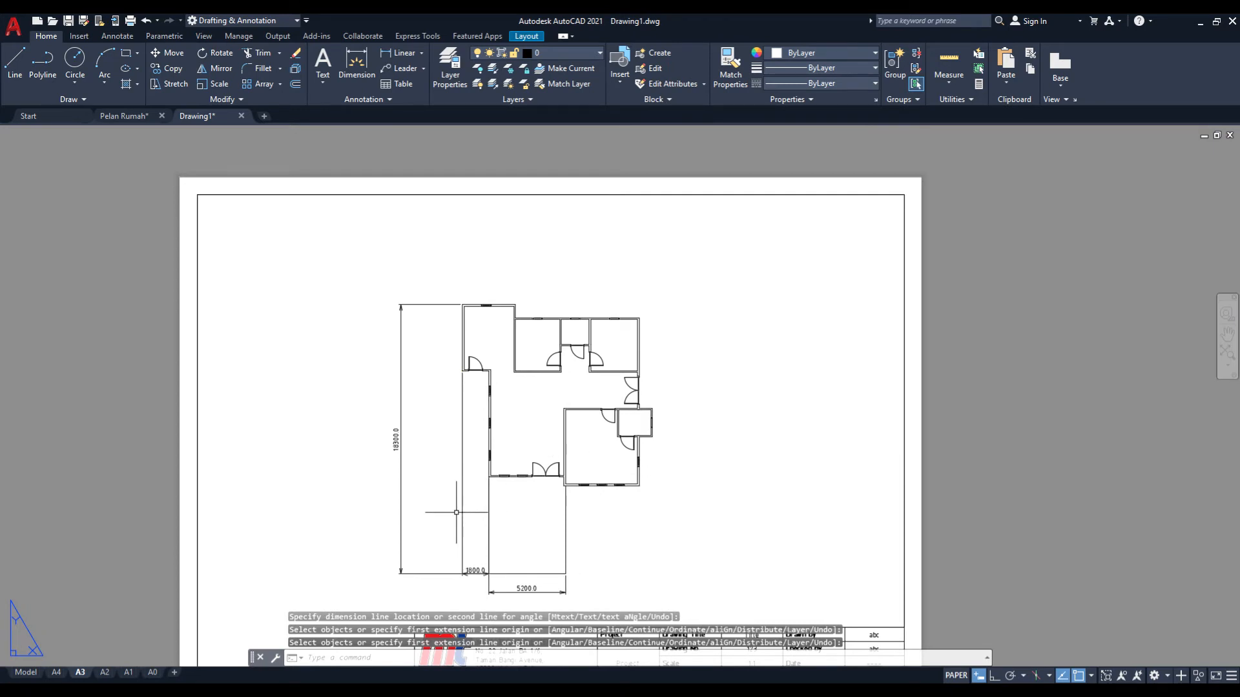
- Dimension the overall width between the plan's upper-left and upper-right outer corners with Ortho on, offsetting the dimension line 10 above the upper-left corner
key("Return")
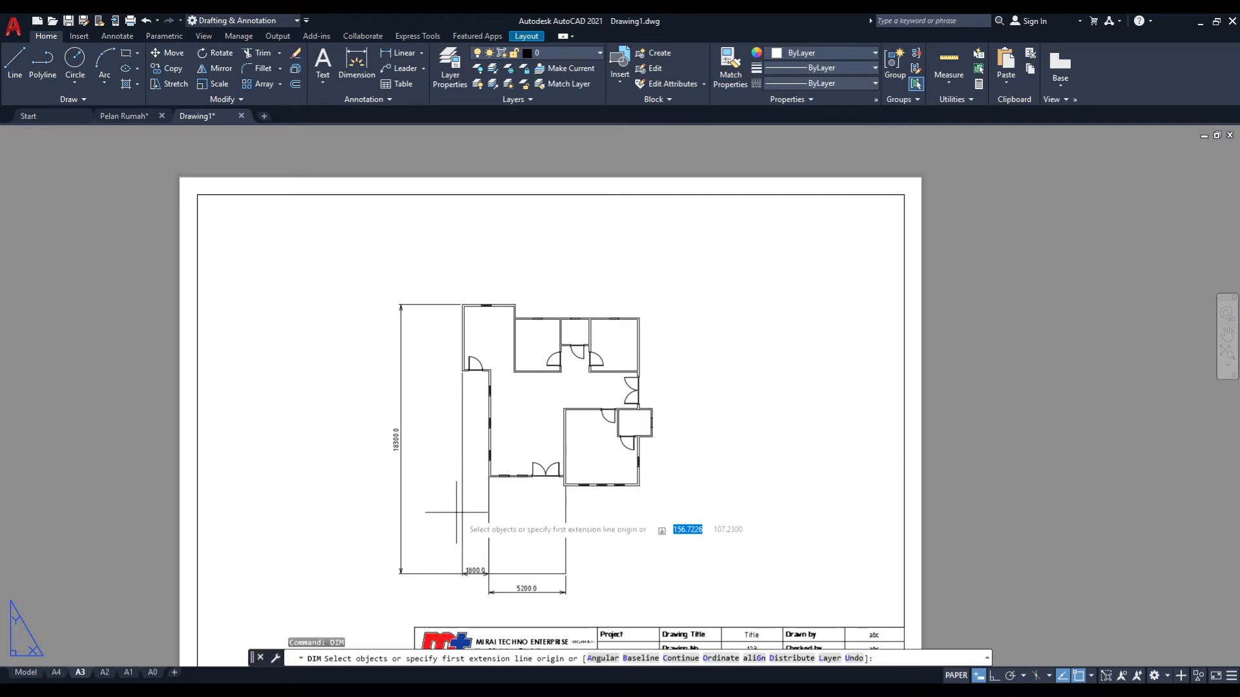
scroll(443, 245, "up", 2)
key("Return")
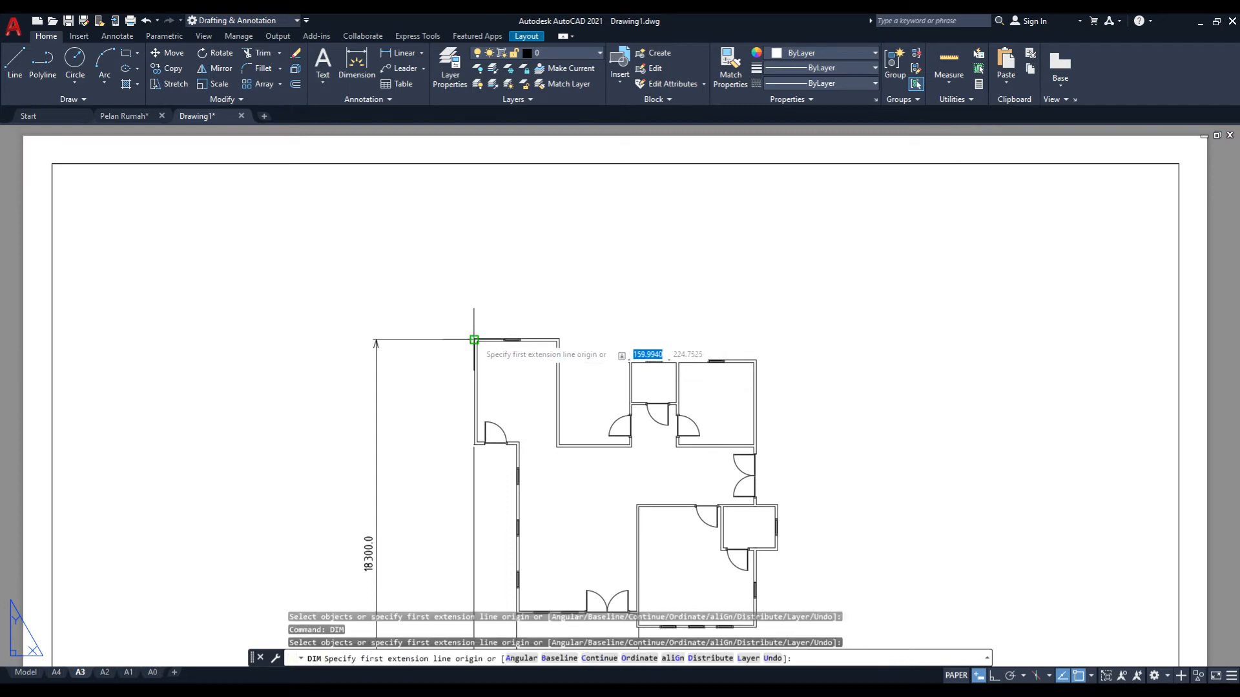
left_click(476, 339)
left_click(754, 360)
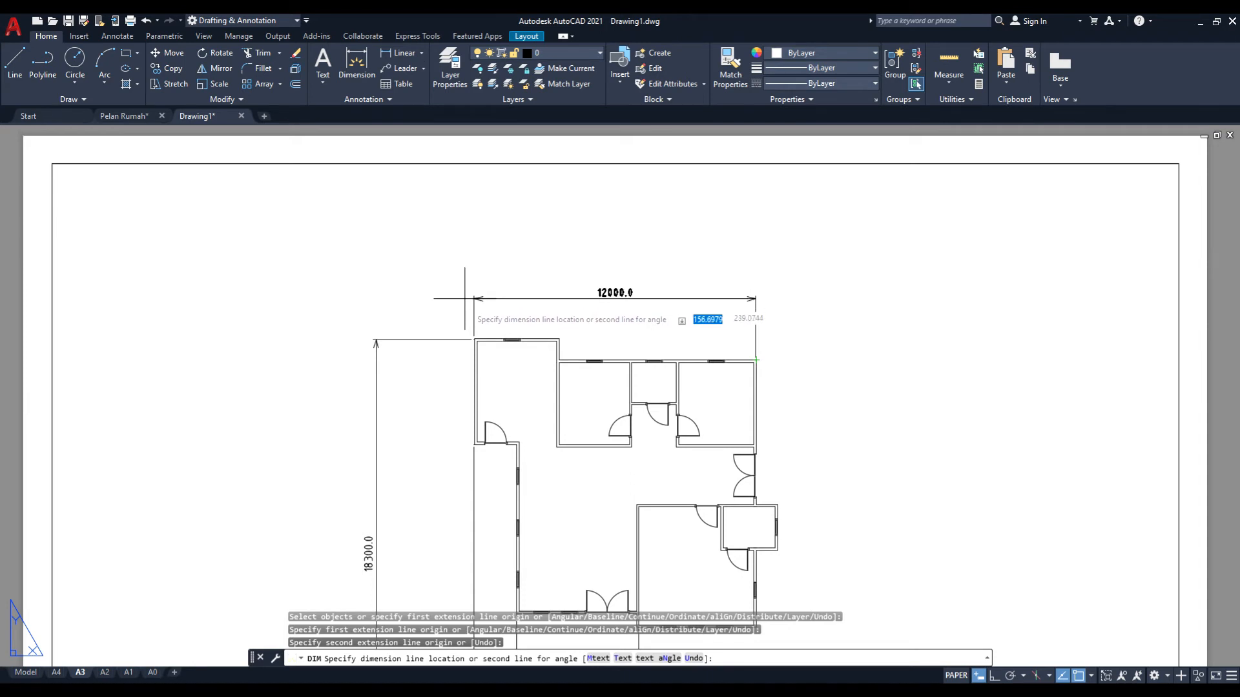
scroll(458, 313, "up", 2)
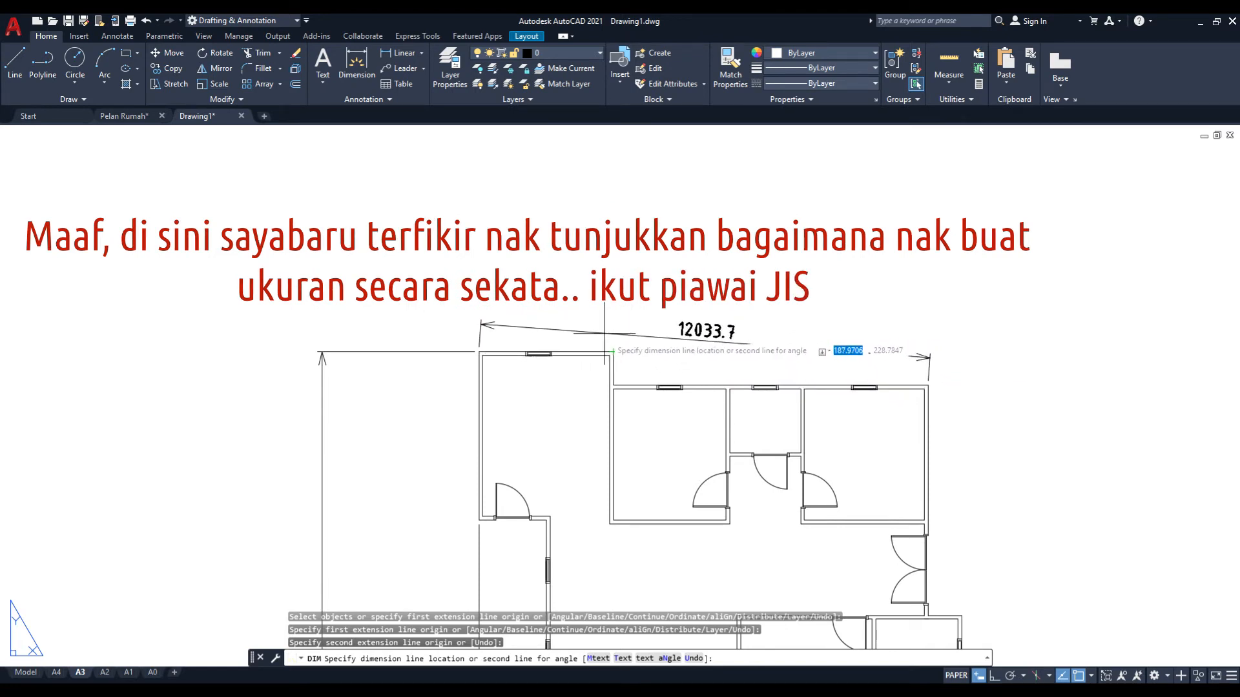
left_click(995, 676)
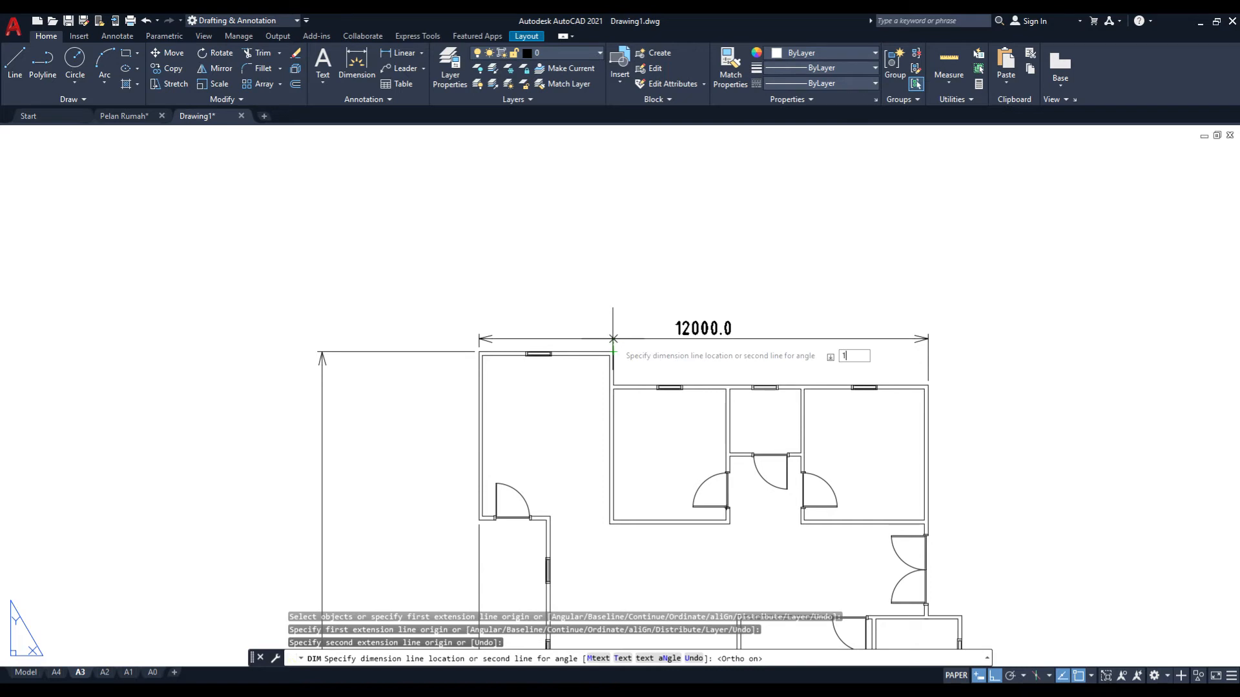
key("Return")
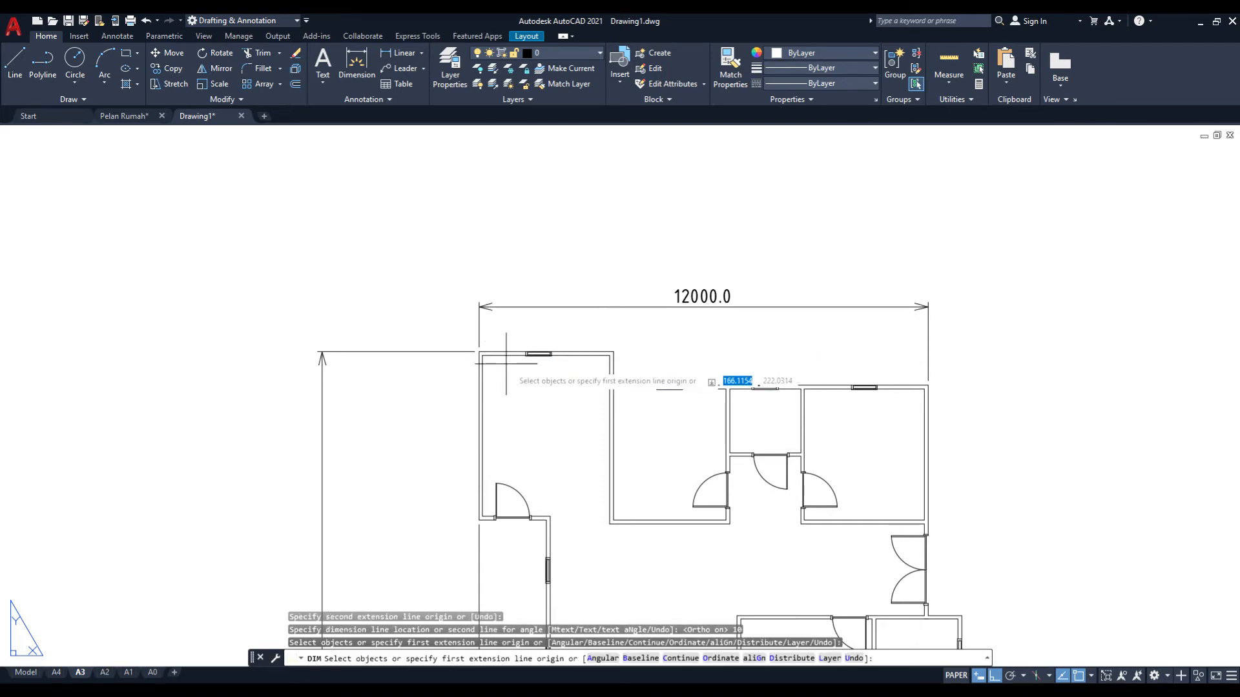
key("Return")
- Measure the distance from the plan's upper-left corner to the overall-width dimension line with DIST
type("di")
key("Return")
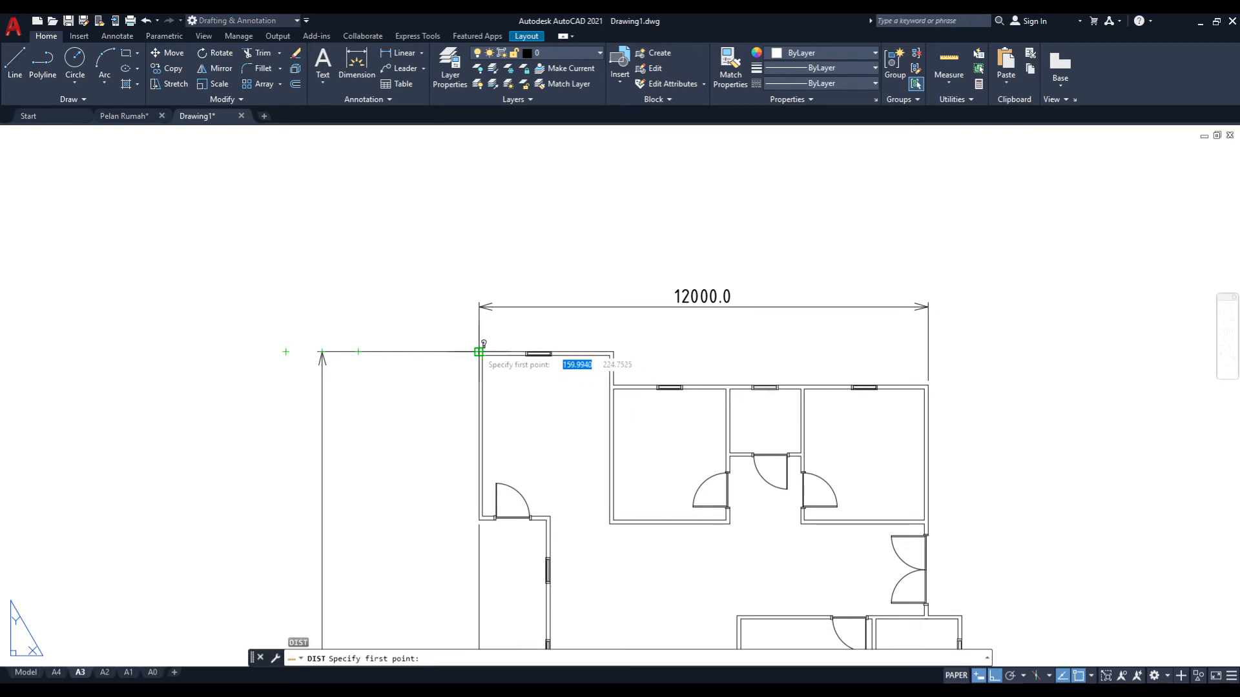
left_click(478, 352)
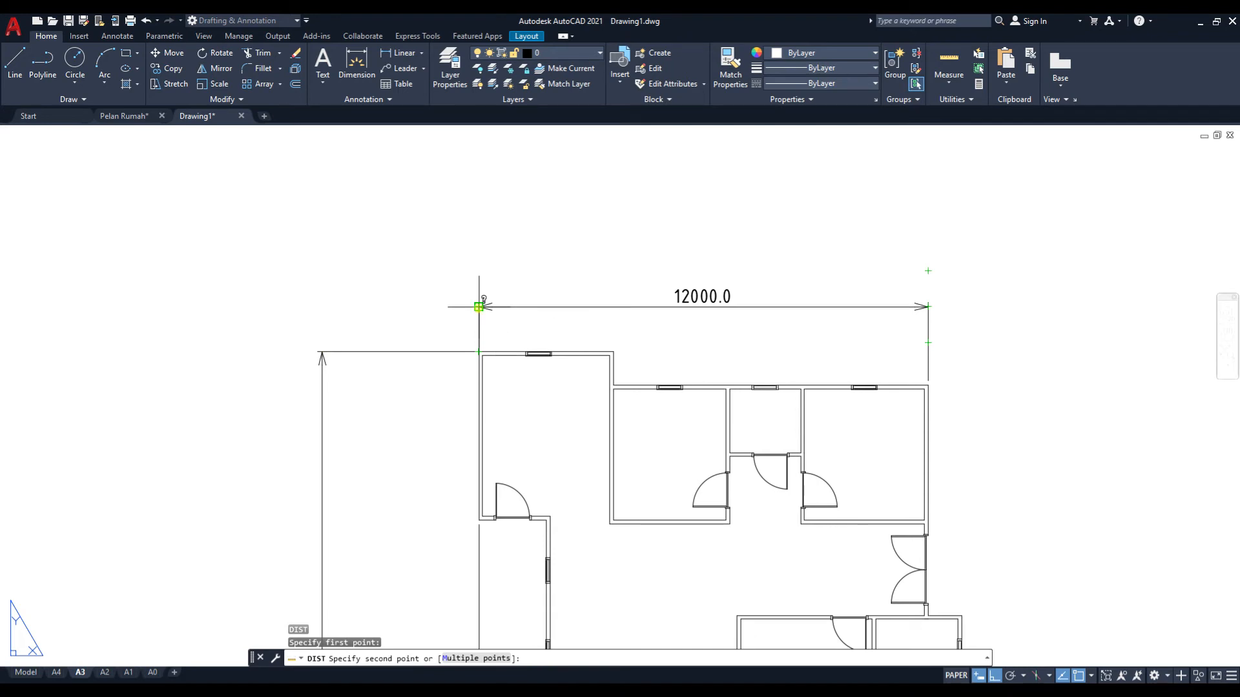
left_click(478, 307)
key("Escape")
scroll(532, 427, "down", 4)
middle_click_drag(548, 444, 542, 308)
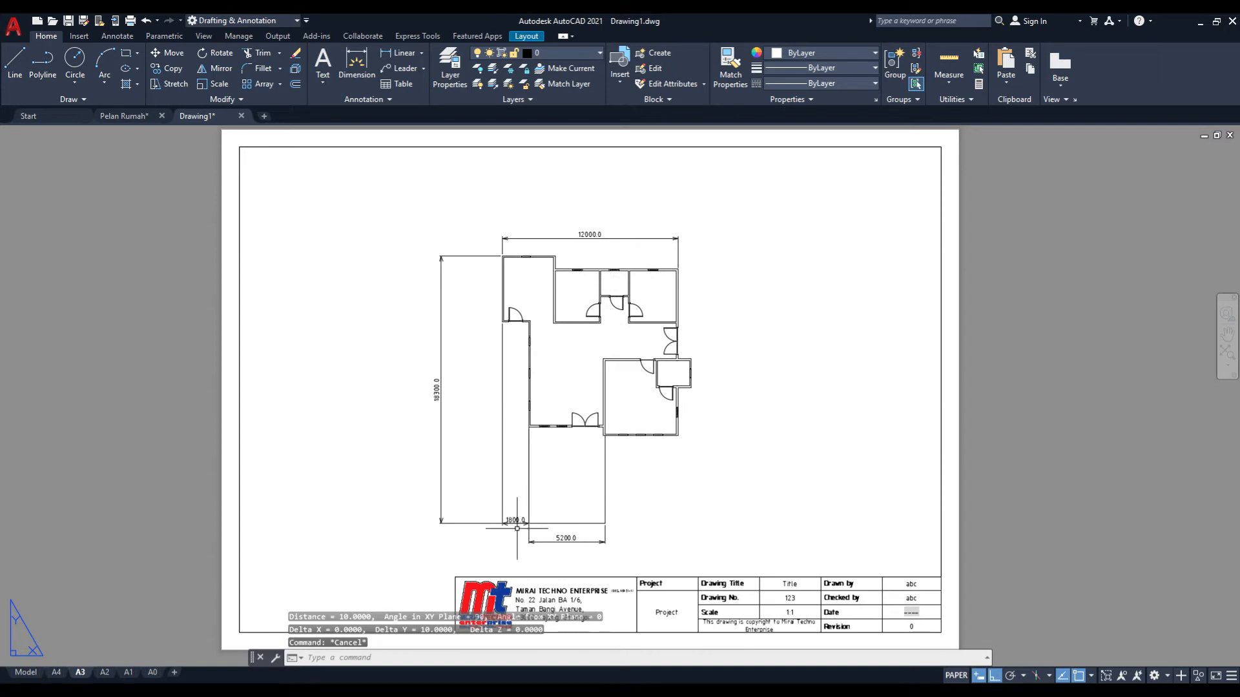
- Erase the overall-height dimension on the plan's left side
scroll(517, 528, "up", 3)
scroll(478, 446, "down", 3)
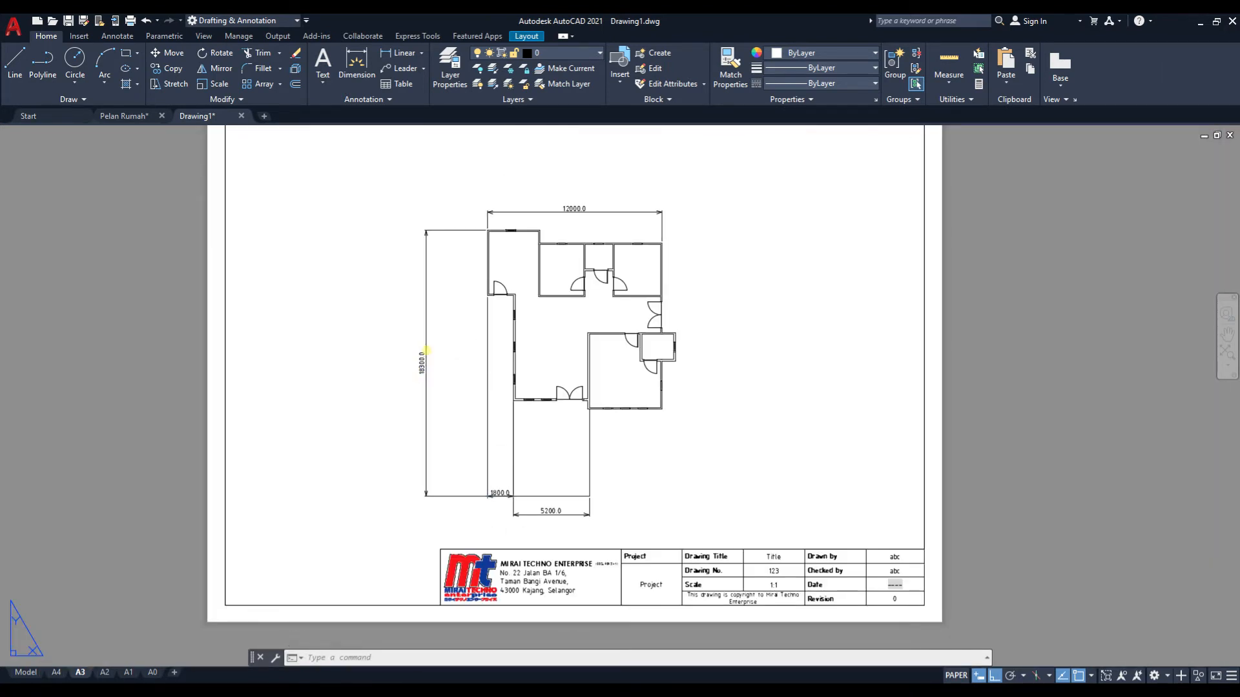
left_click(427, 349)
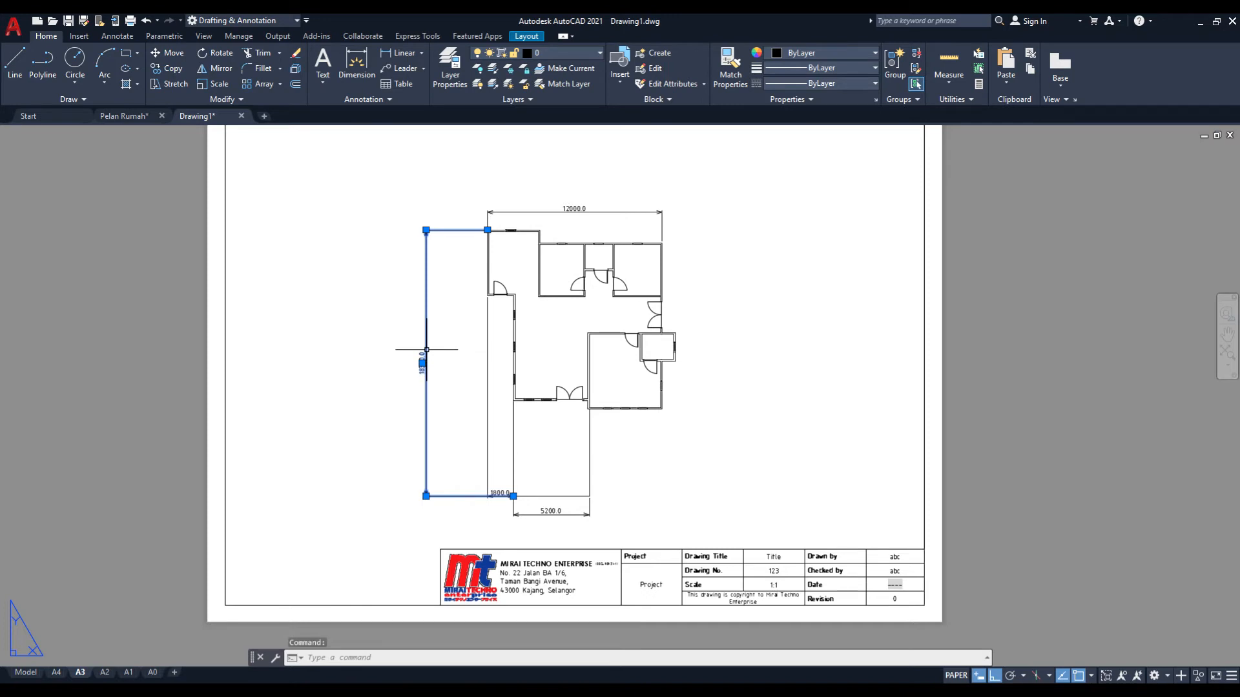
key("Delete")
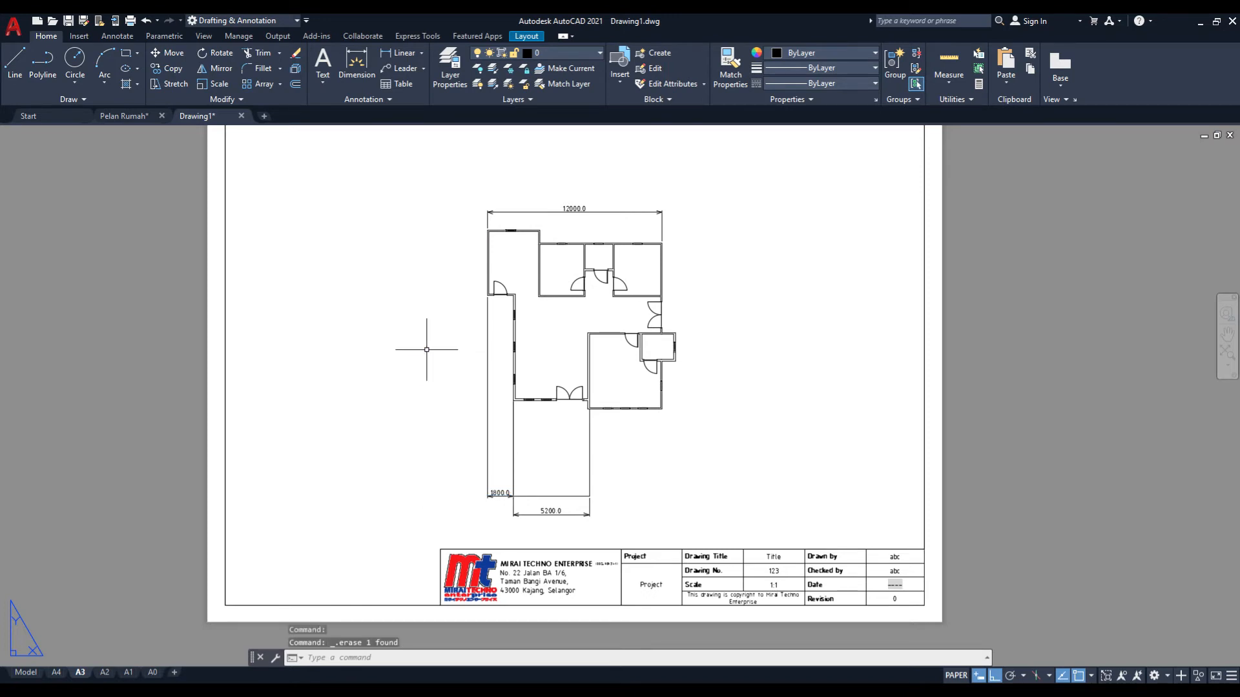
type("di")
key("Return")
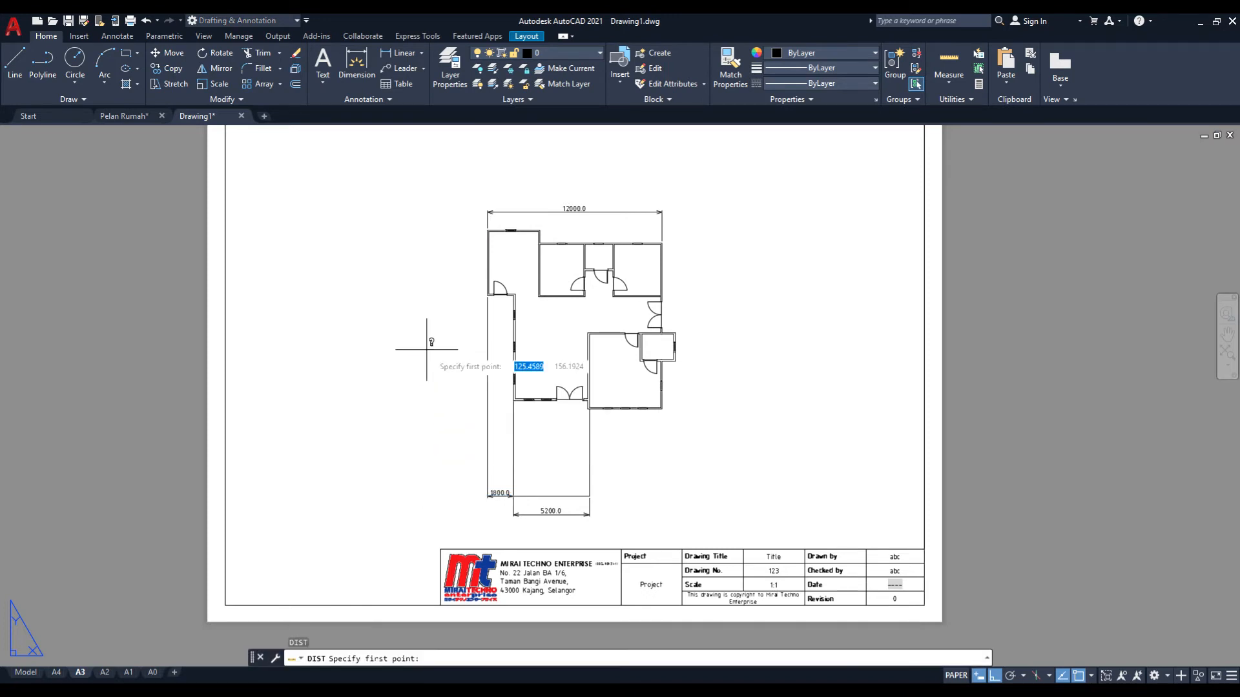
scroll(491, 488, "up", 2)
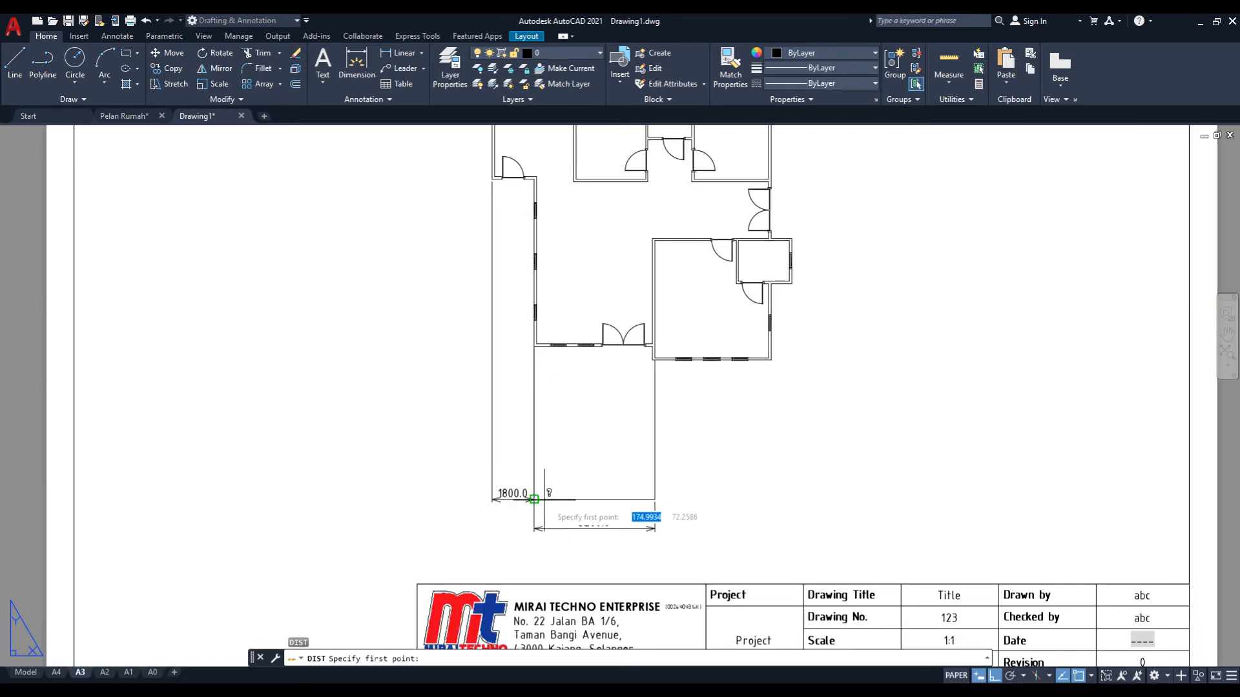
left_click(534, 500)
scroll(491, 374, "down", 4)
scroll(507, 331, "up", 4)
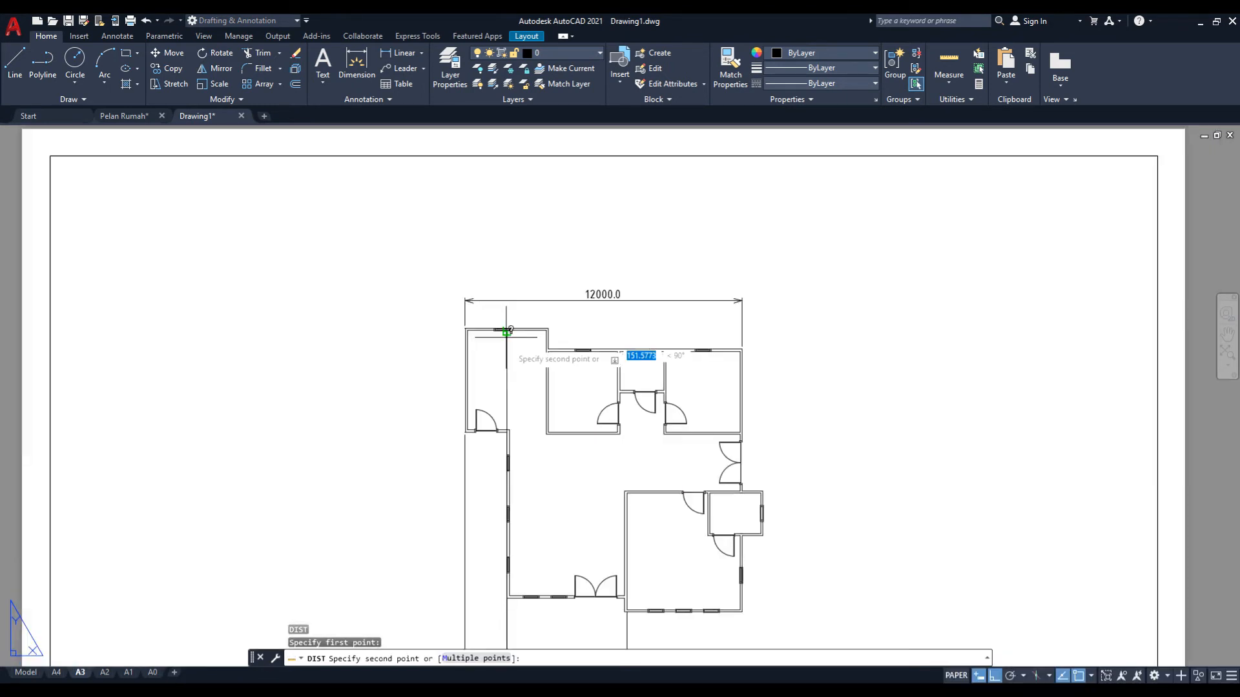
key("Escape")
- Try to dimension the height from the plan's upper-left corner to the lower rectangle's lower-left corner, with the dimension line offset 10 to the left
type("dim")
key("Return")
scroll(464, 330, "up", 3)
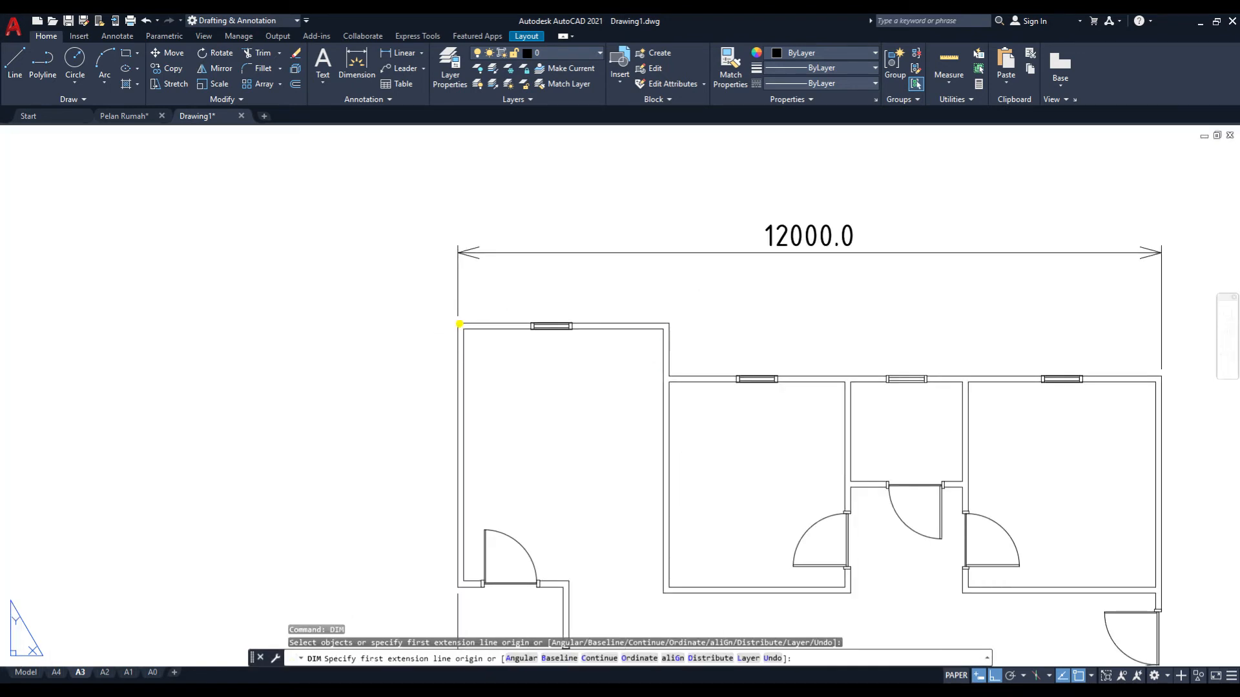
left_click(459, 323)
scroll(534, 437, "down", 3)
middle_click_drag(516, 590, 513, 366)
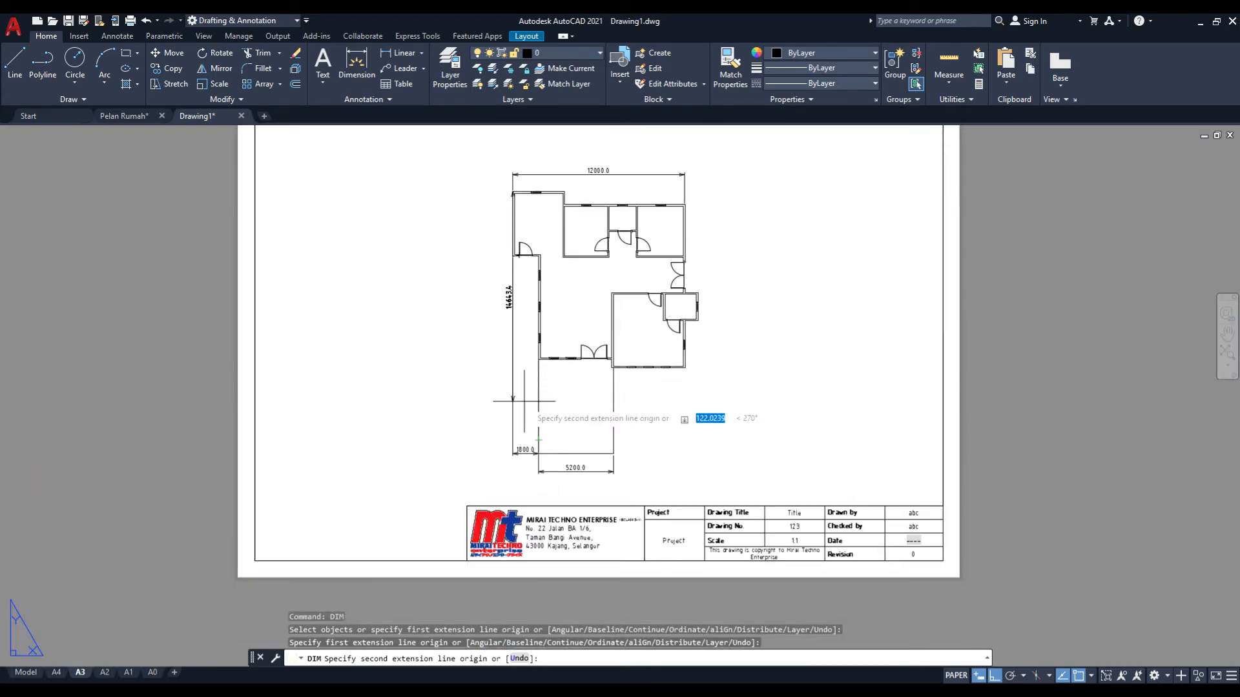
scroll(524, 401, "up", 3)
left_click(538, 453)
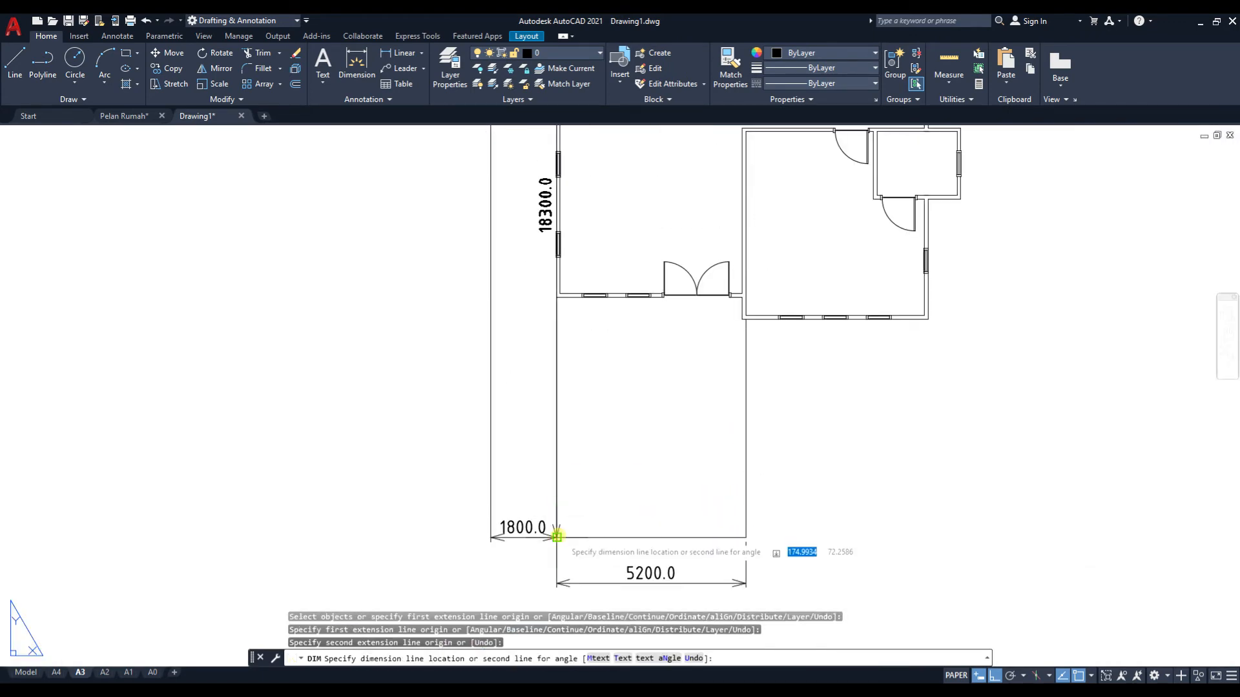
scroll(459, 433, "down", 5)
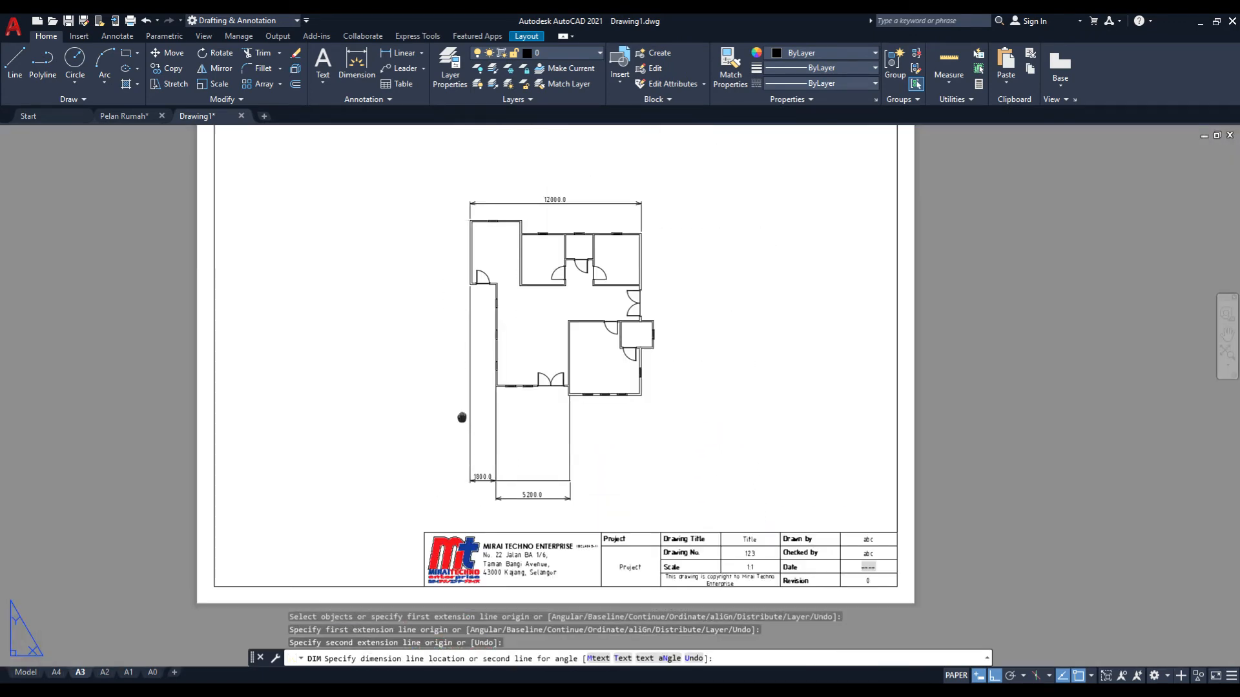
middle_click_drag(461, 416, 451, 498)
scroll(423, 362, "up", 4)
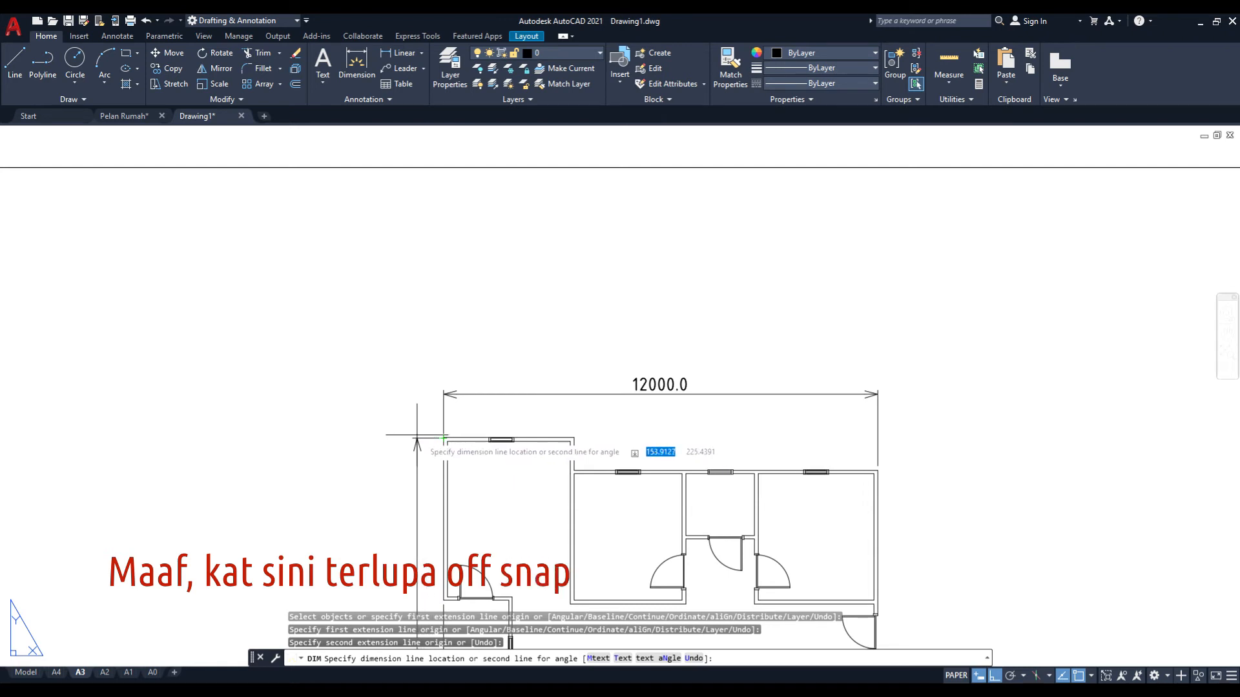
type("0")
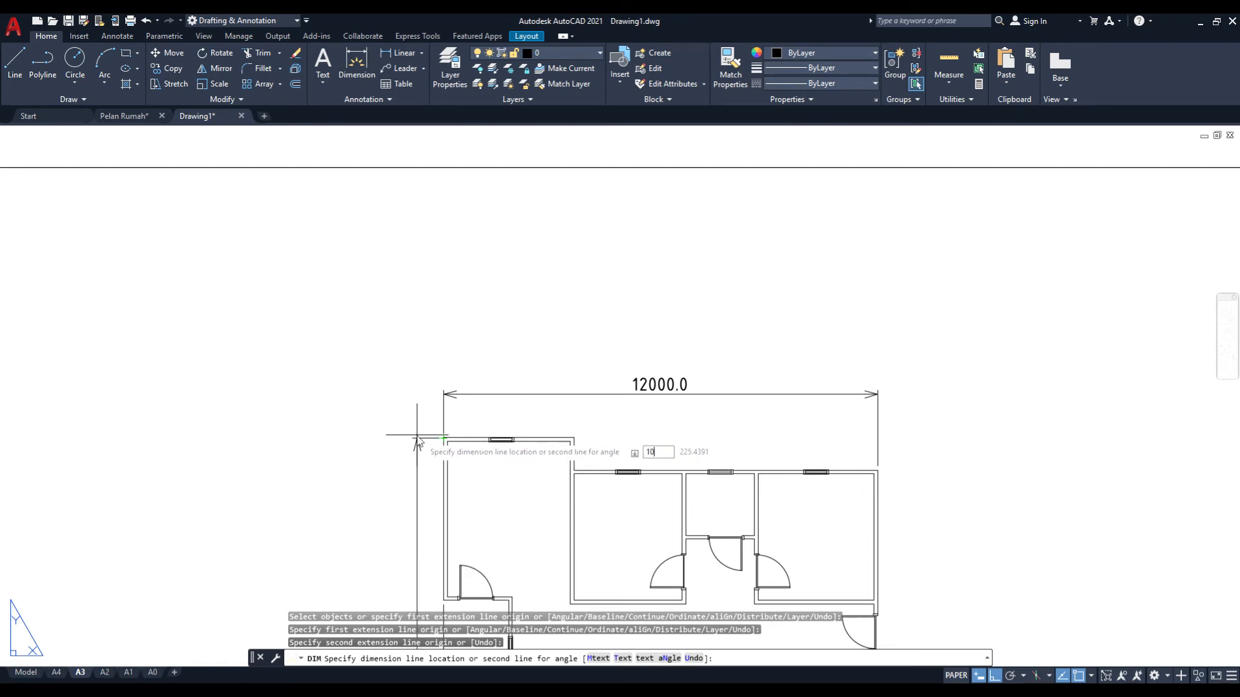
key("Return")
key("Return")
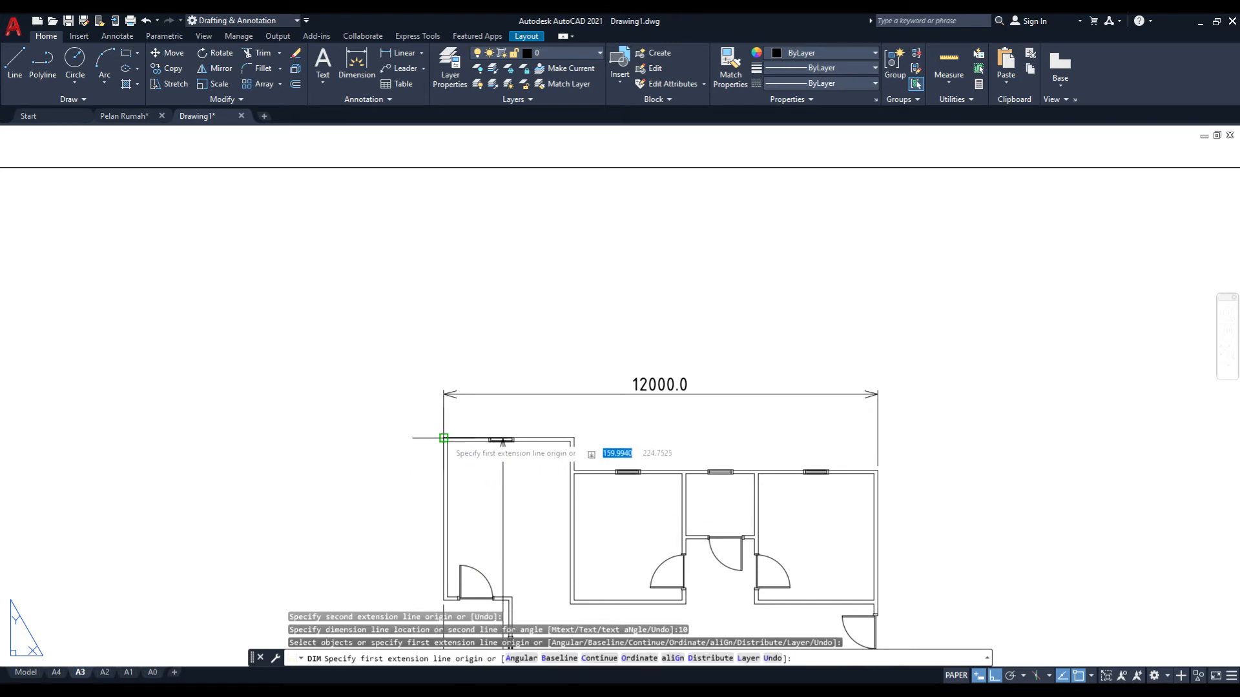
- Dimension the overall height from the plan's upper-left corner to the lower rectangle's lower-left corner, tracking the dimension line 10 outside the left wall
left_click(443, 438)
scroll(443, 438, "down", 6)
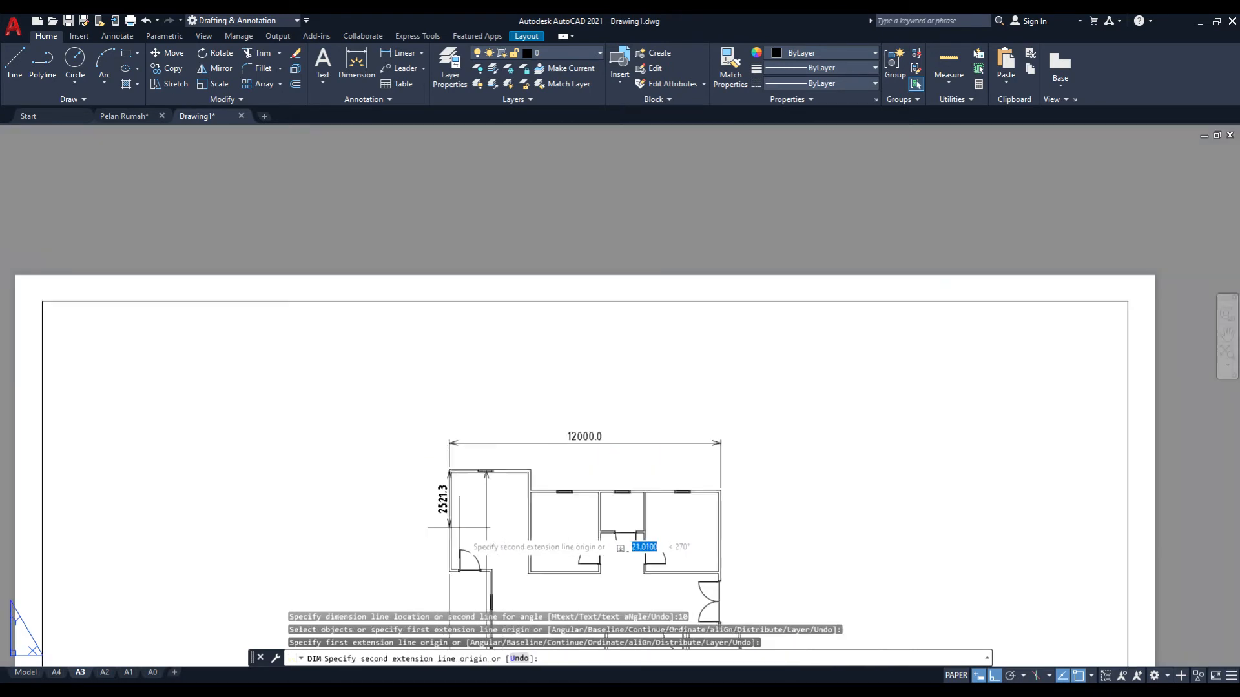
scroll(487, 479, "up", 10)
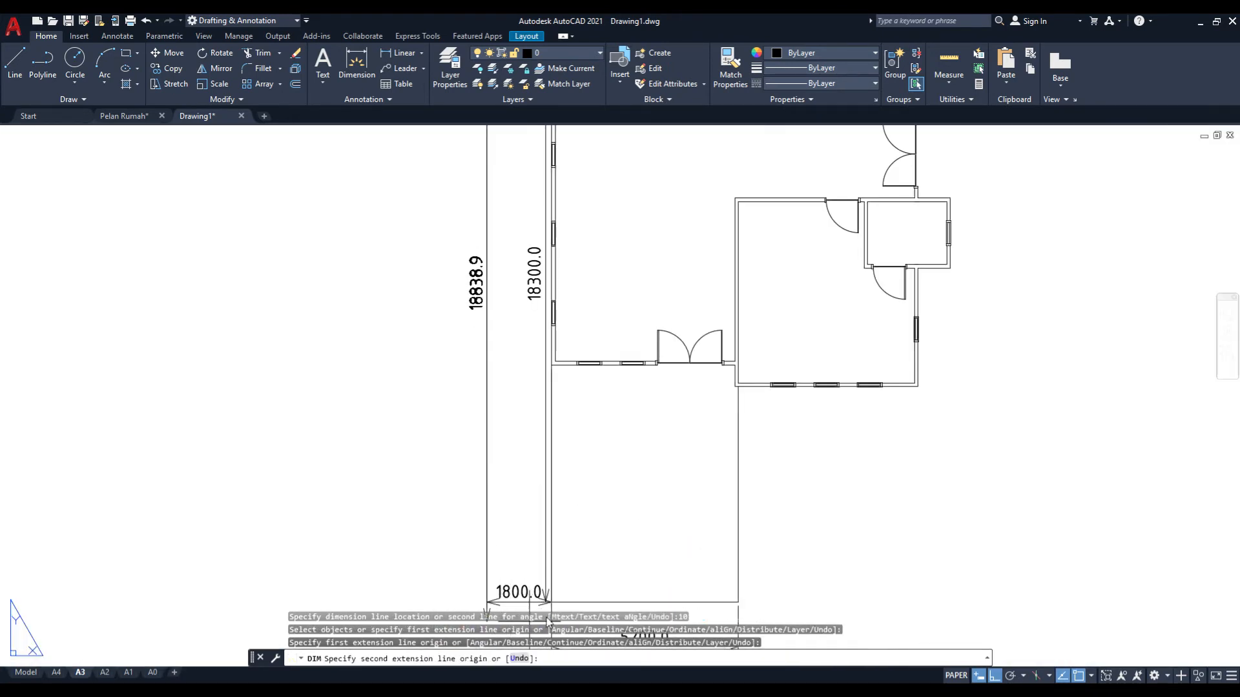
middle_click_drag(557, 582, 546, 498)
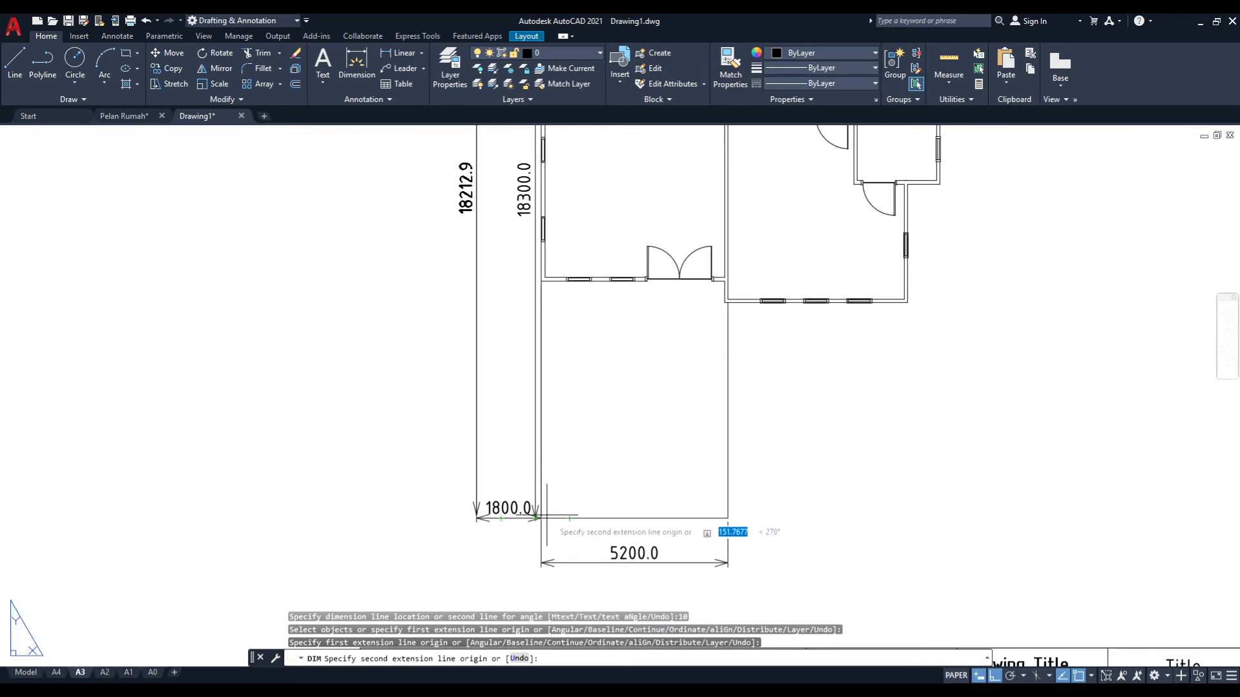
left_click(539, 518)
scroll(412, 360, "down", 5)
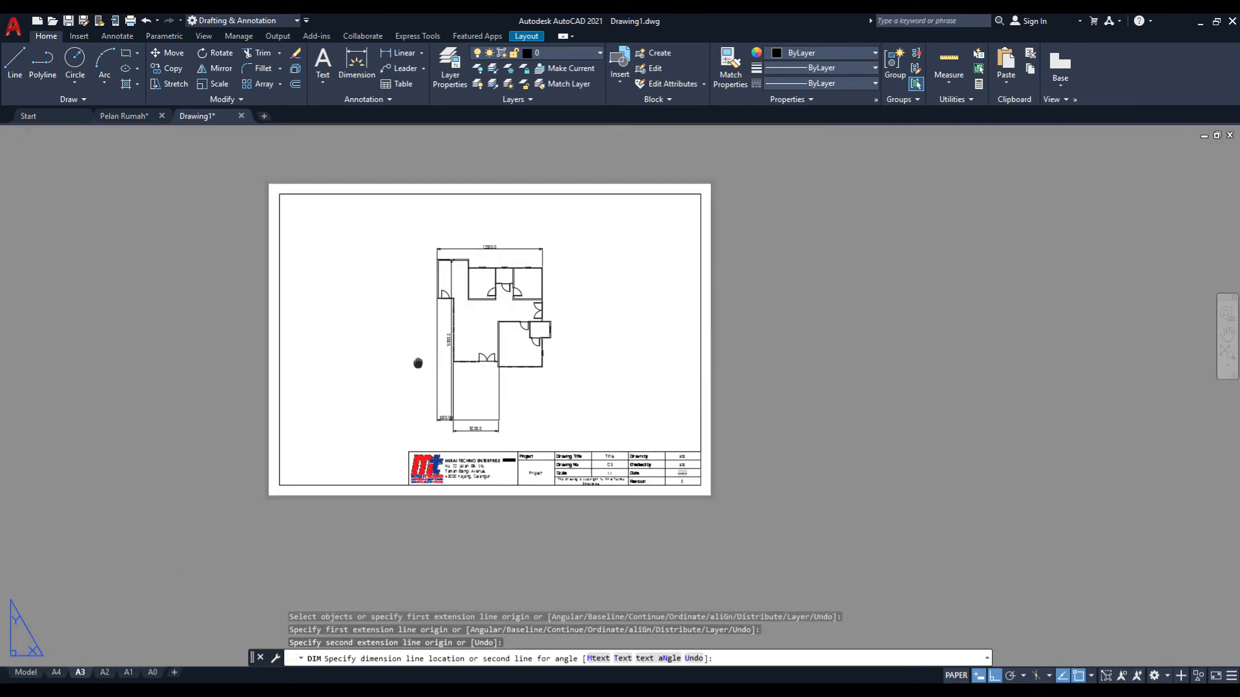
scroll(415, 451, "up", 4)
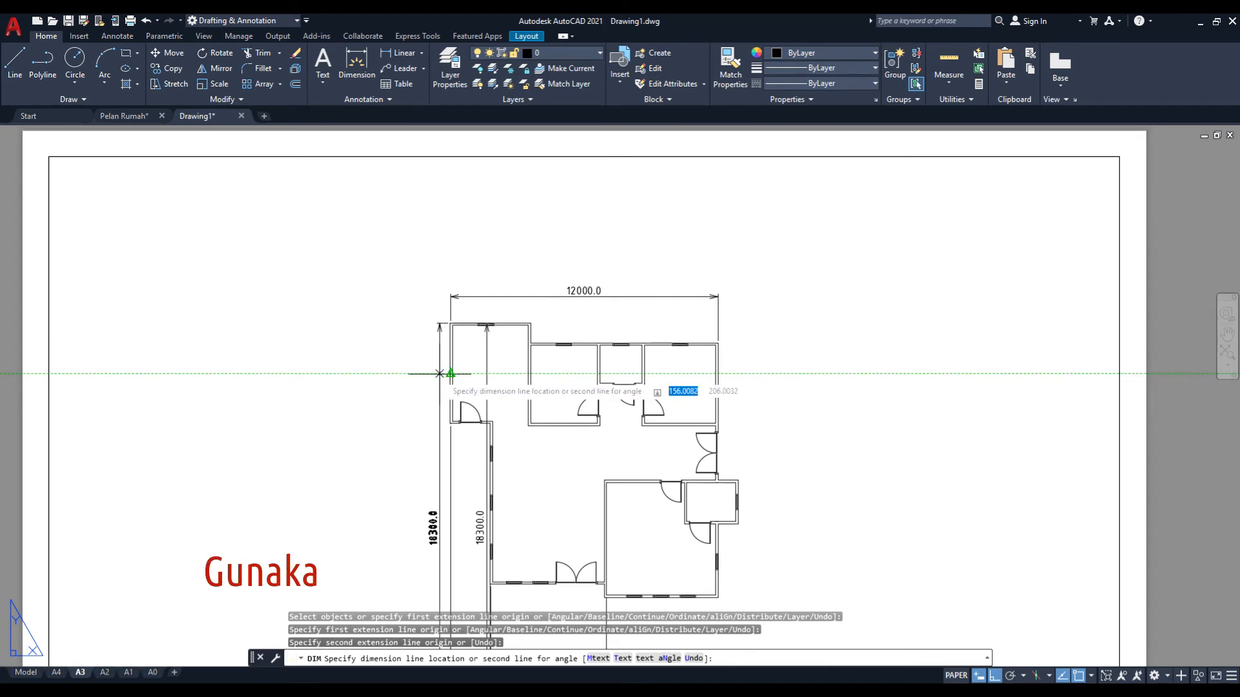
key("Return")
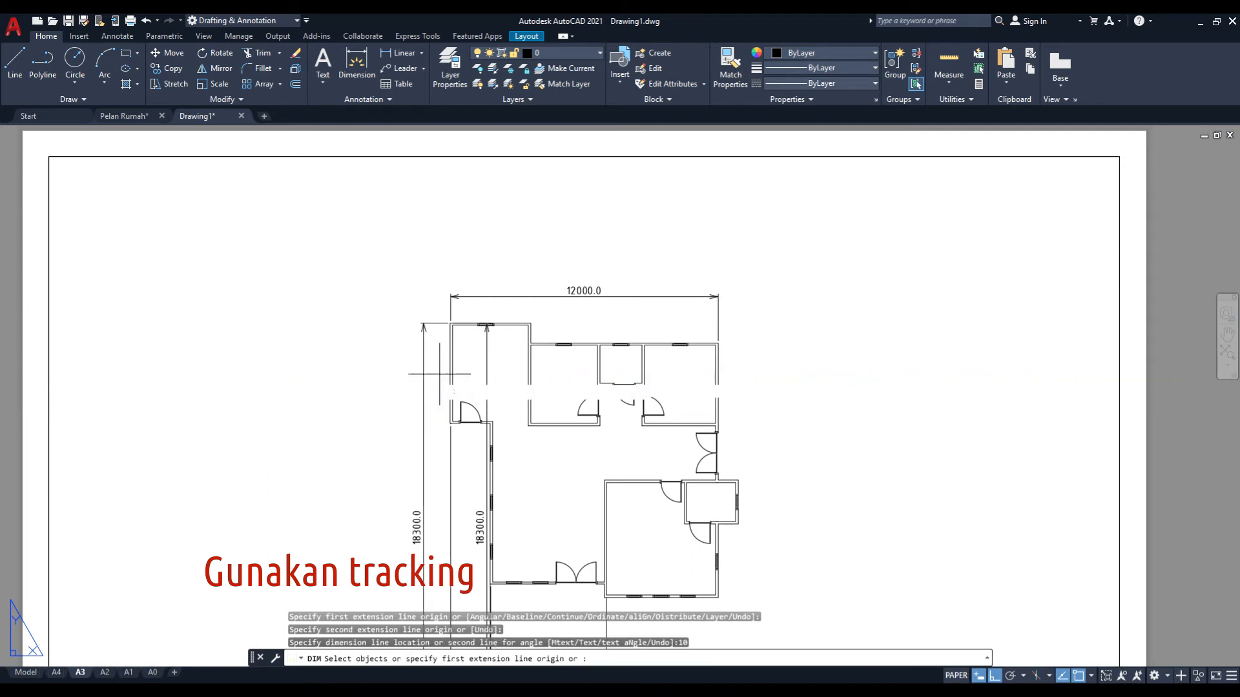
key("Escape")
- Erase the misplaced overall-height dimension whose line runs inside the plan
scroll(431, 478, "down", 2)
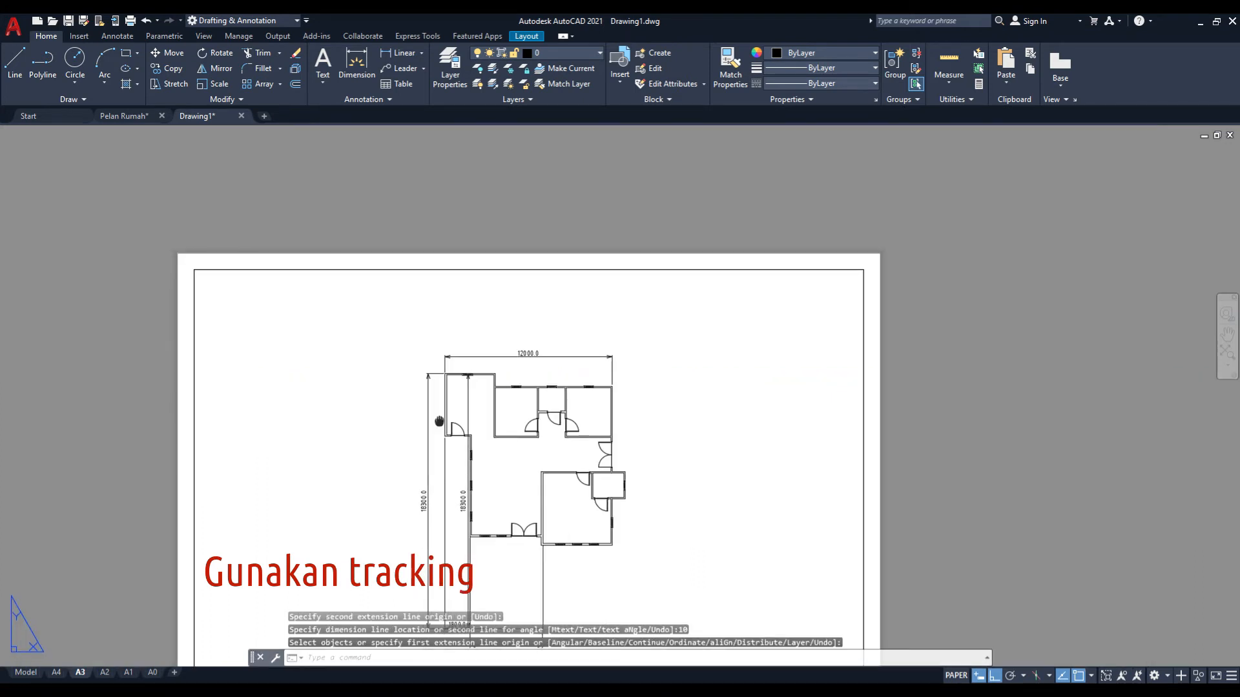
middle_click_drag(432, 479, 448, 399)
left_click(457, 401)
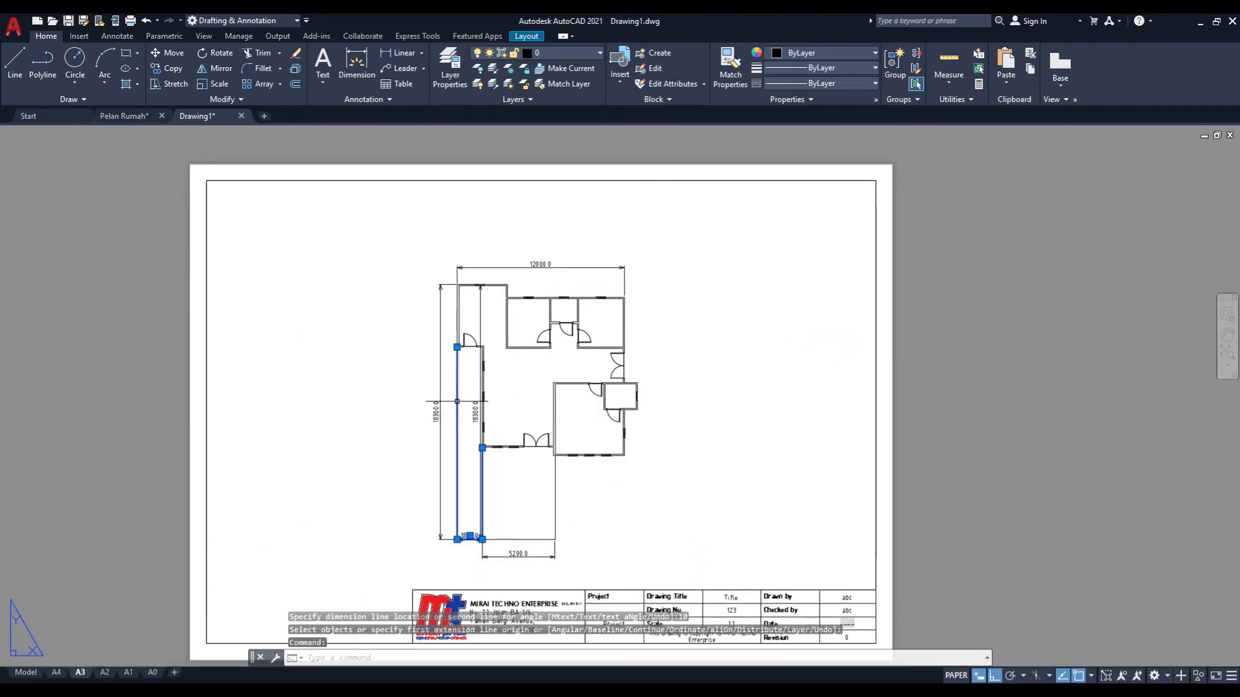
key("Escape")
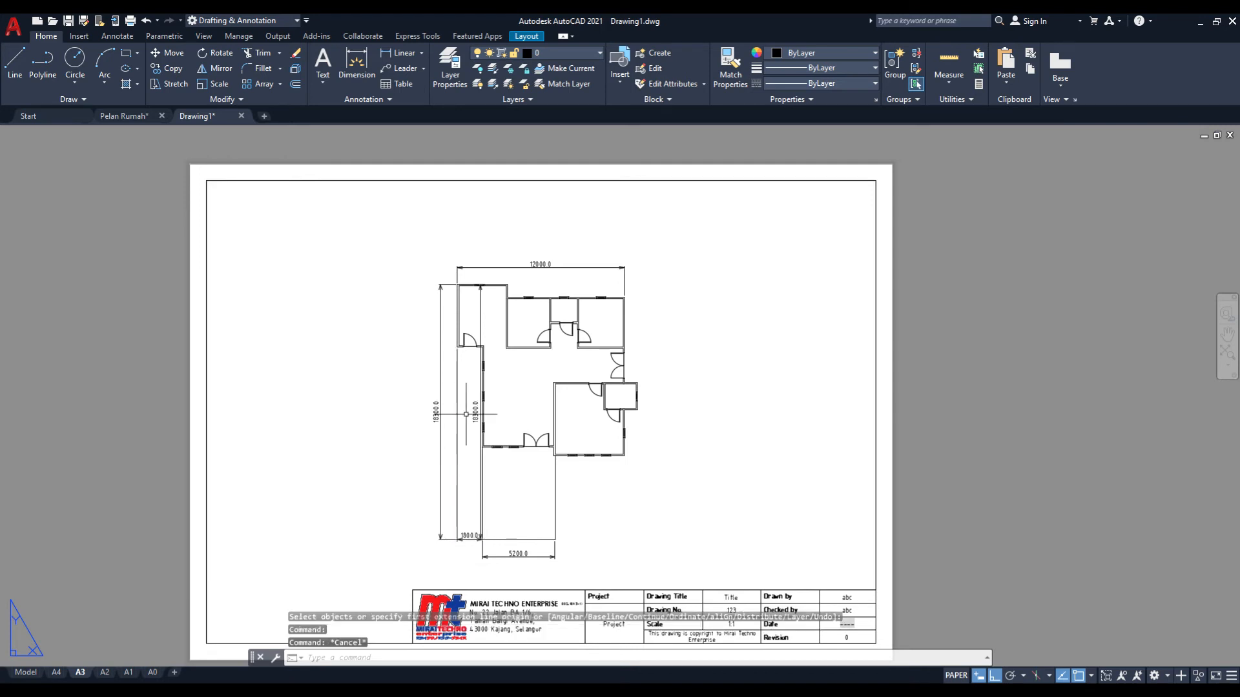
left_click(476, 414)
mouse_move(476, 413)
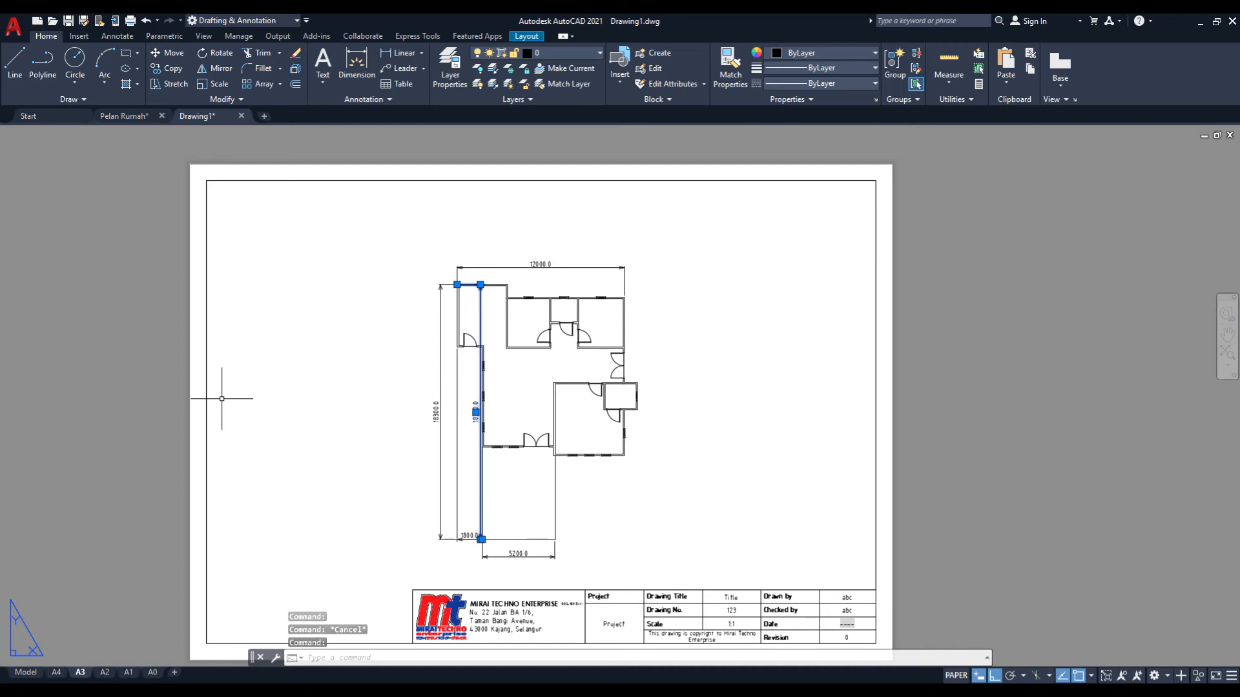
key("Delete")
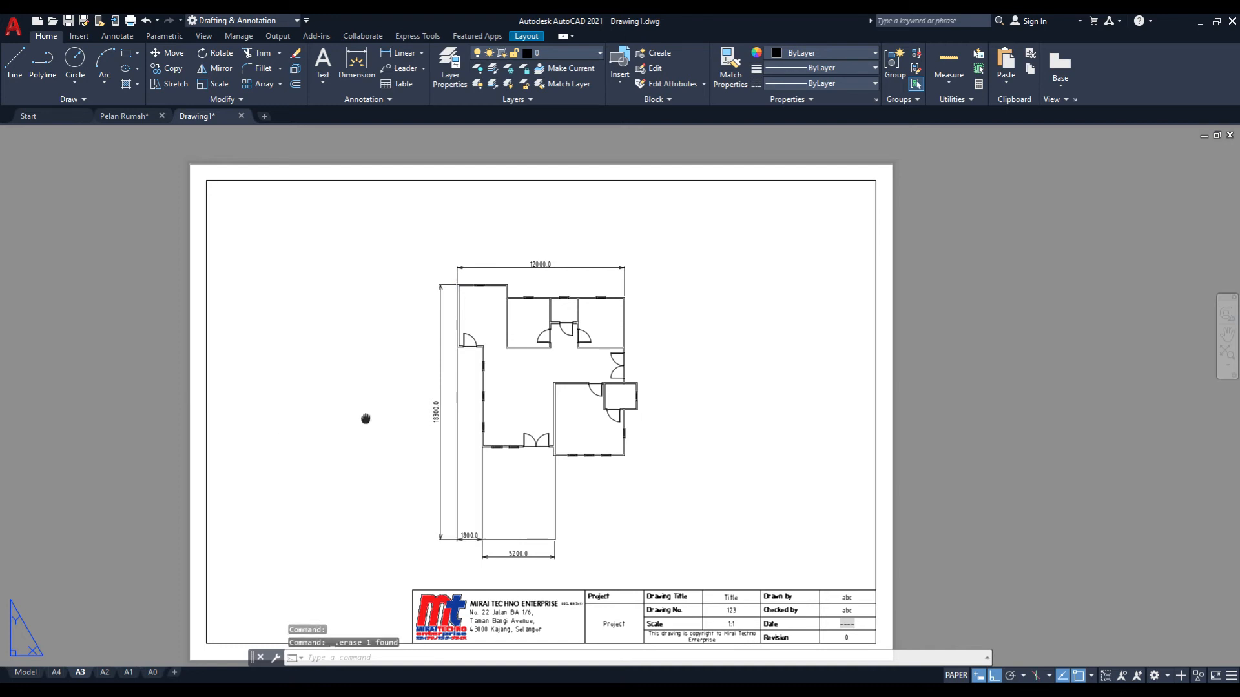
- Dimension the height from the plan's upper-right corner to the small projecting room's upper-right corner, tracking the dimension line 10 outside that room's right wall
middle_click_drag(366, 419, 371, 393)
scroll(429, 251, "up", 2)
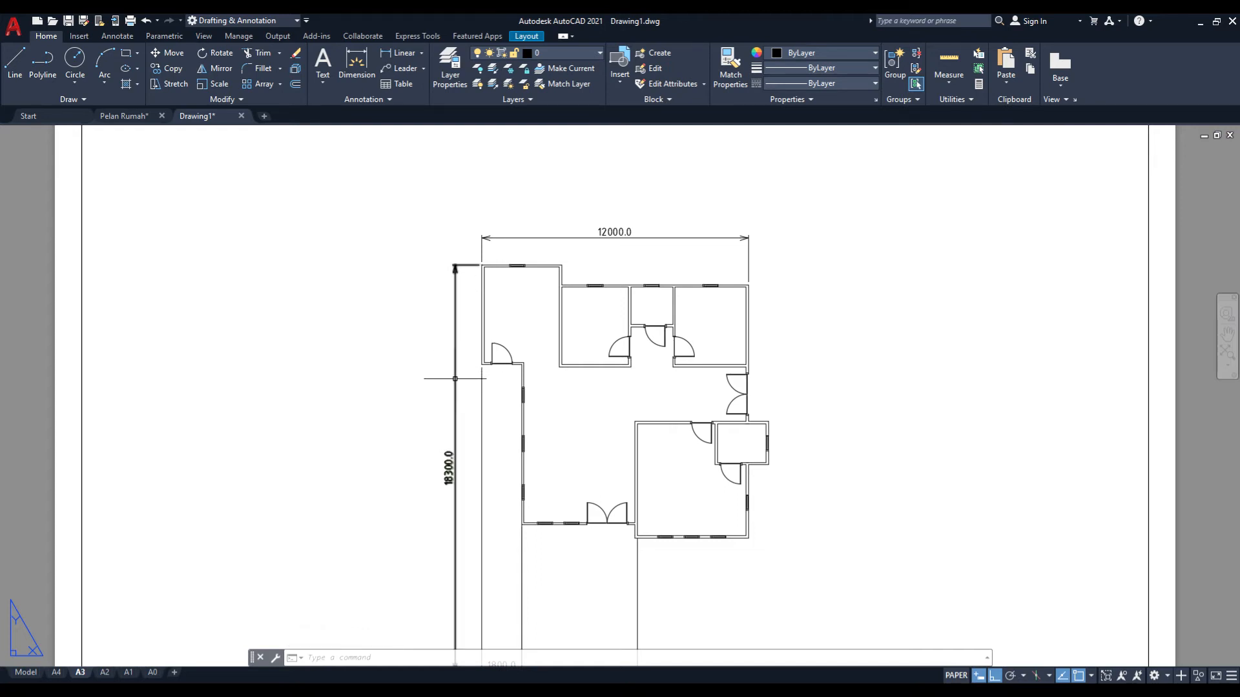
middle_click_drag(506, 394, 502, 294)
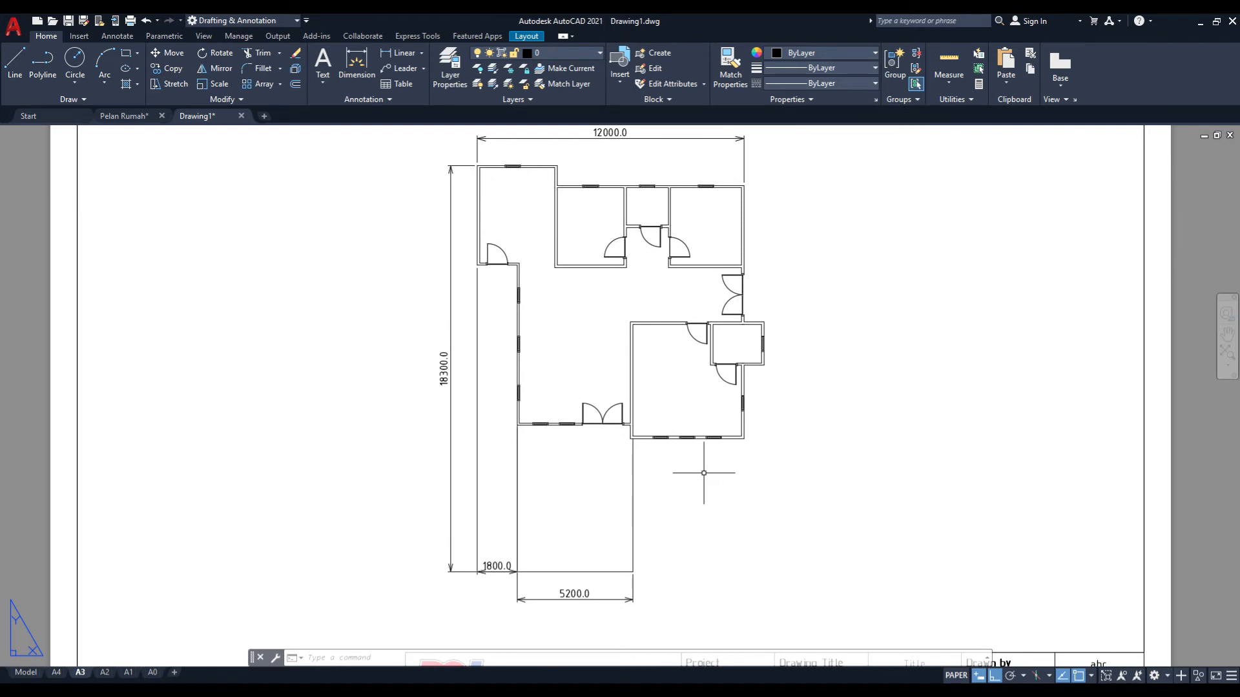
middle_click_drag(596, 464, 542, 499)
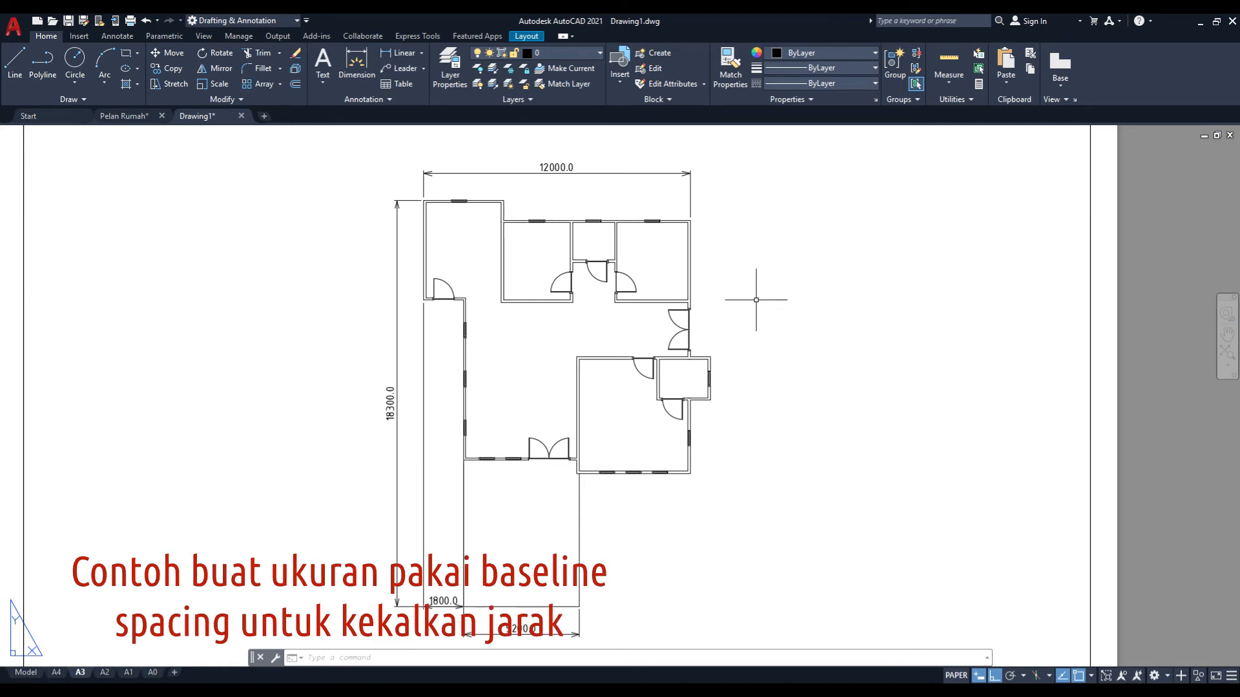
type("dim")
key("Return")
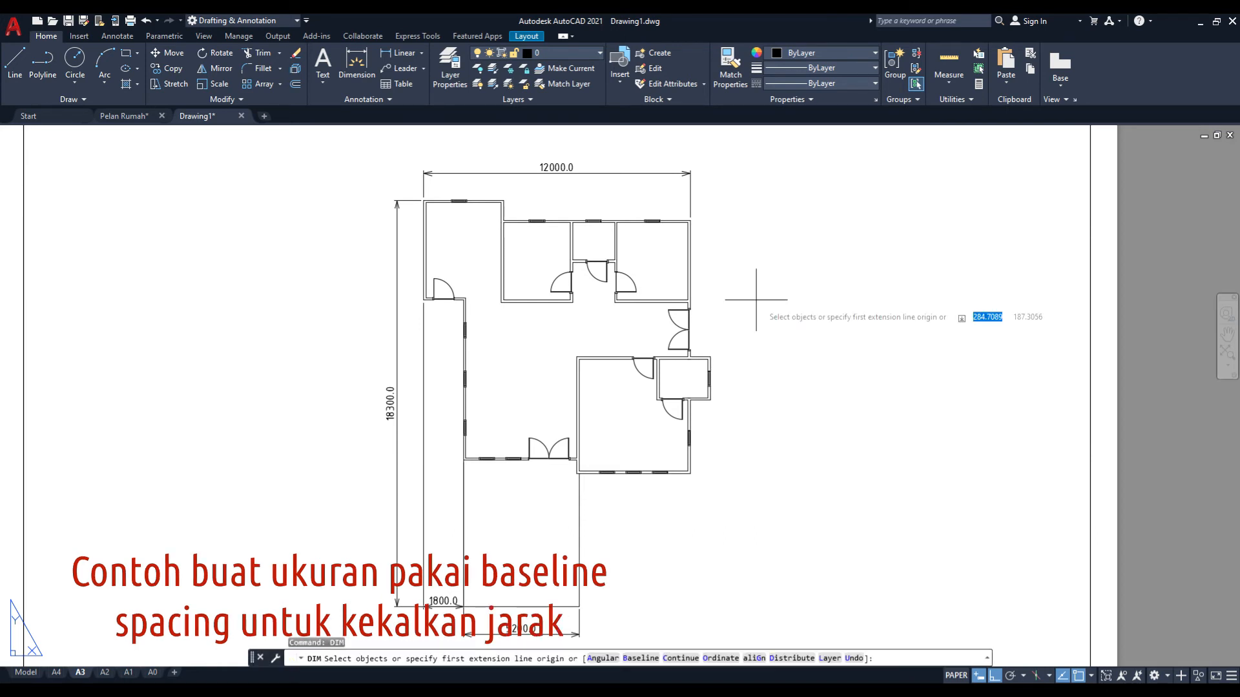
scroll(760, 250, "up", 2)
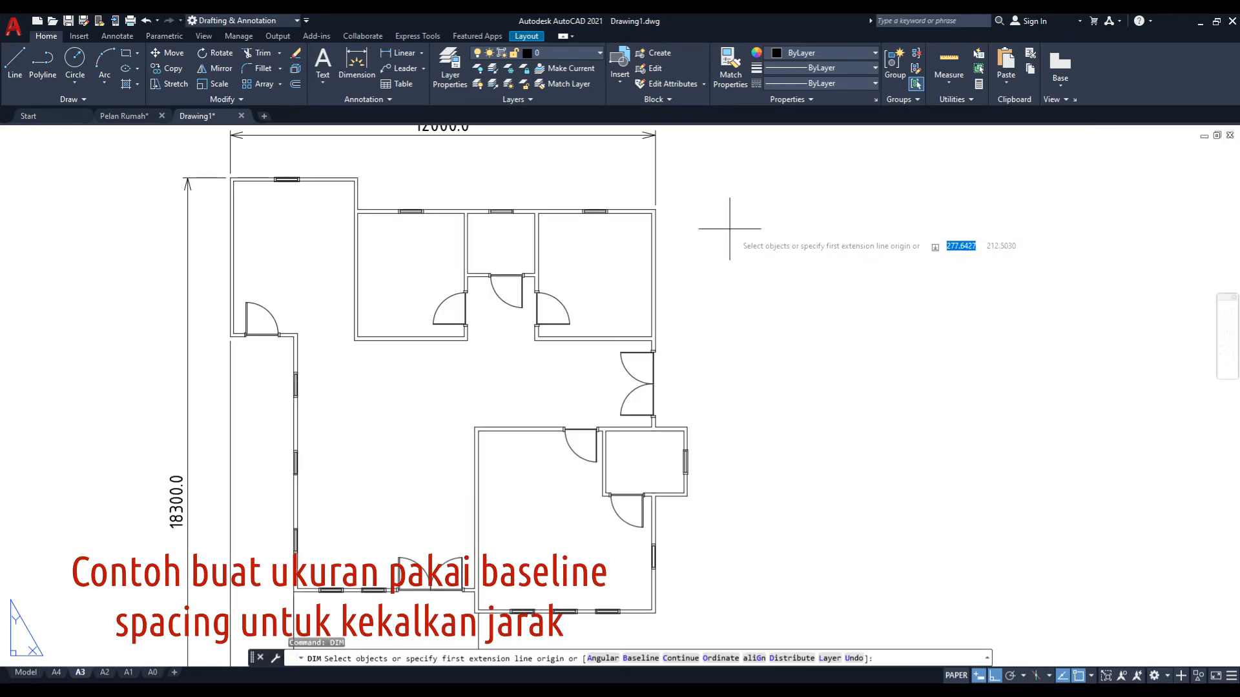
left_click(654, 209)
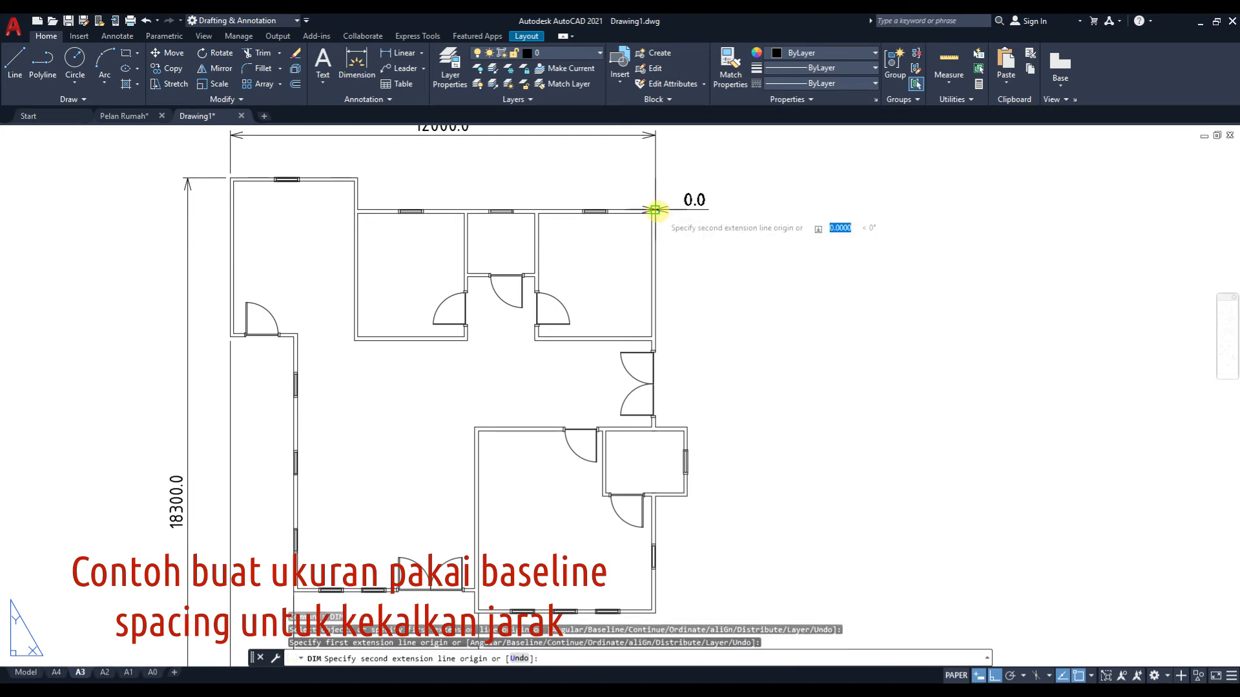
left_click(686, 427)
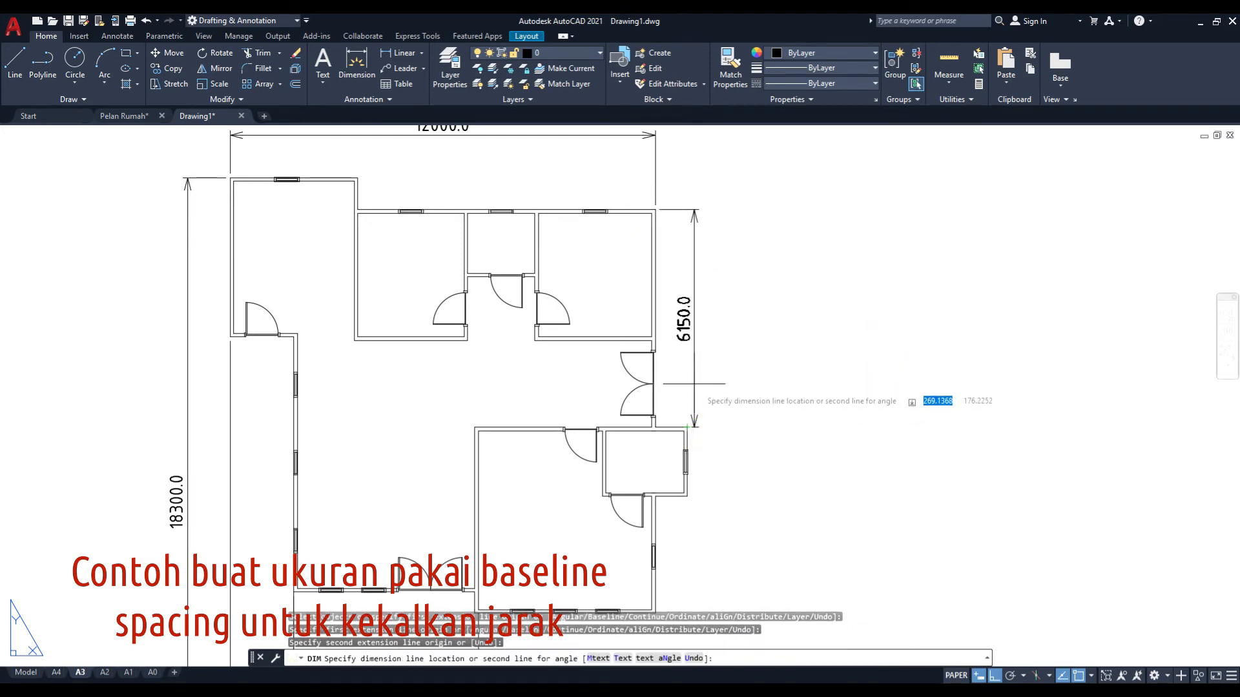
scroll(700, 436, "up", 2)
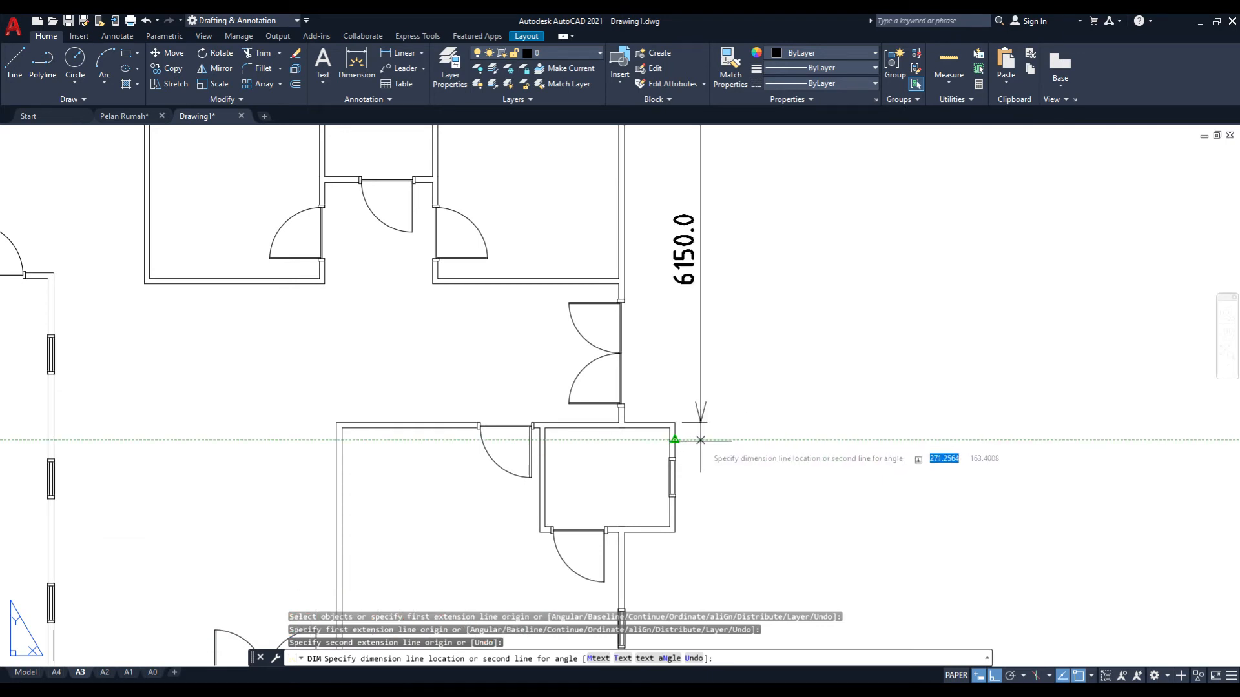
type("10")
key("Return")
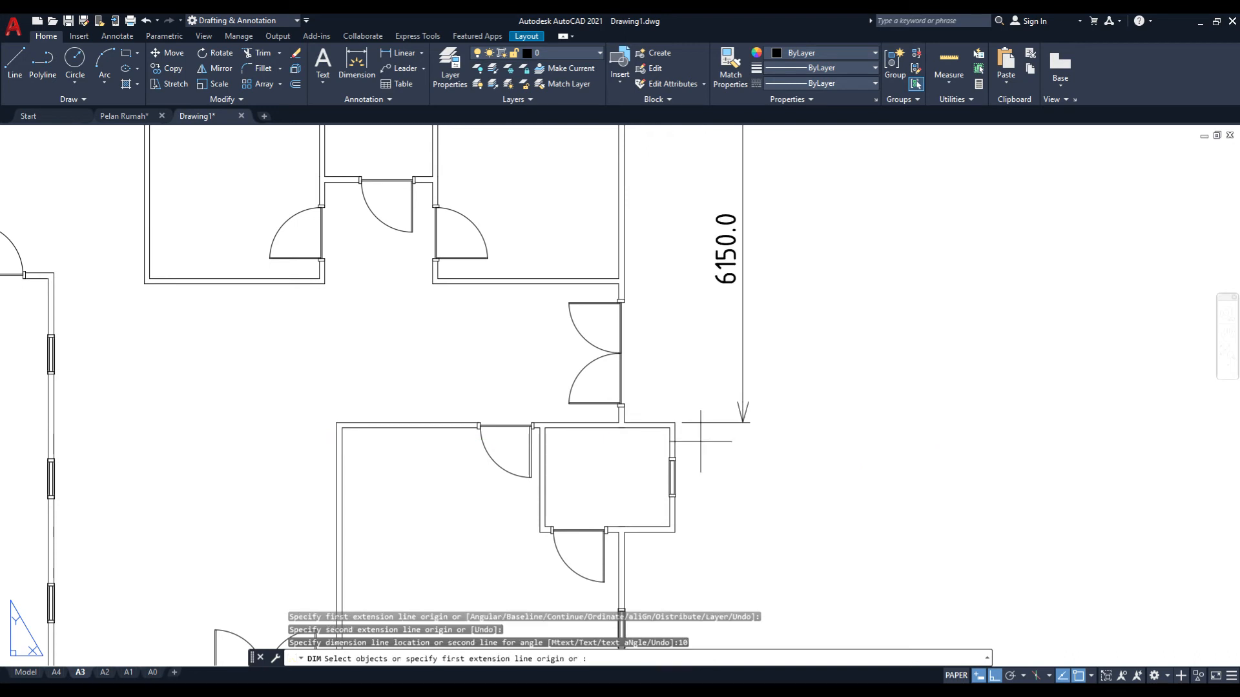
- Add baseline dimensions from the right-side dimension's upper extension line to the lower-right corners of the small room, large room and lower rectangle
scroll(737, 405, "down", 5)
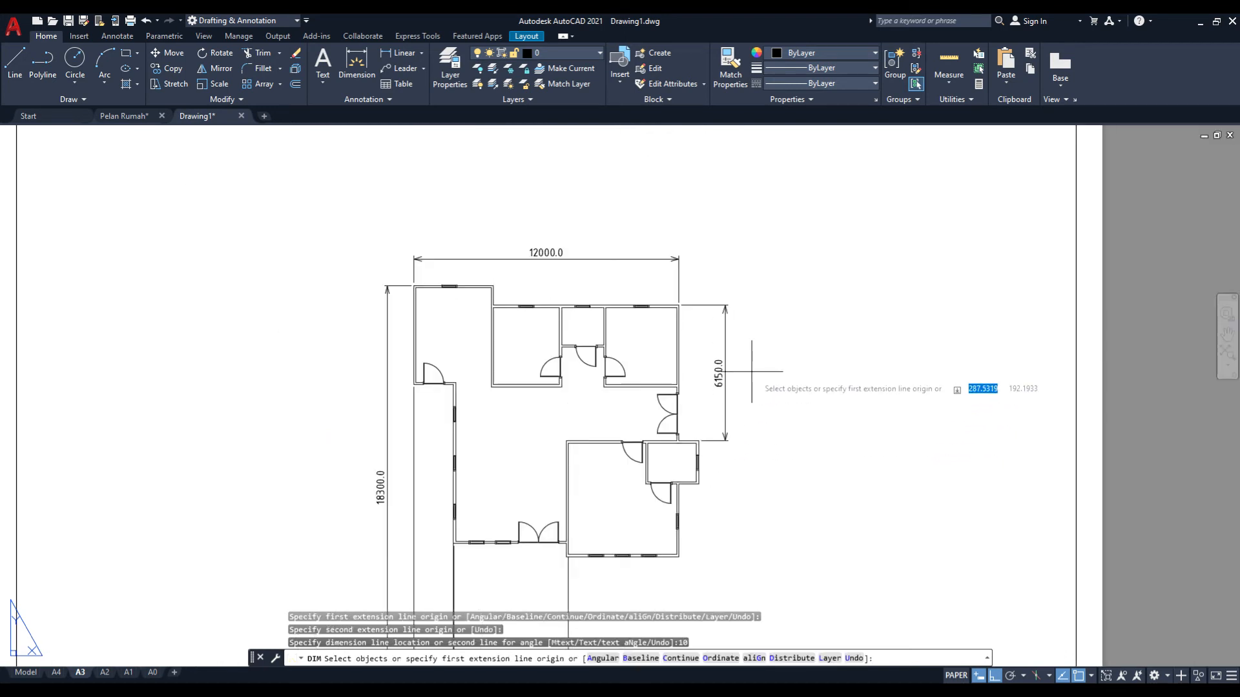
type("b")
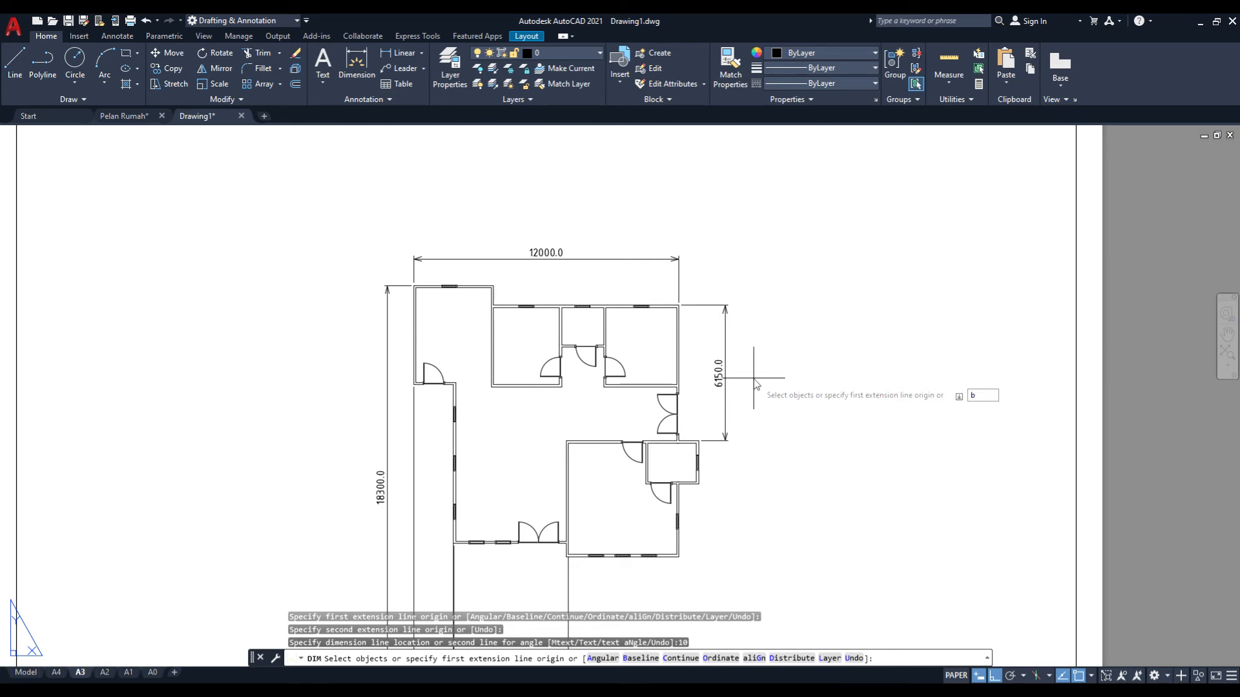
key("Return")
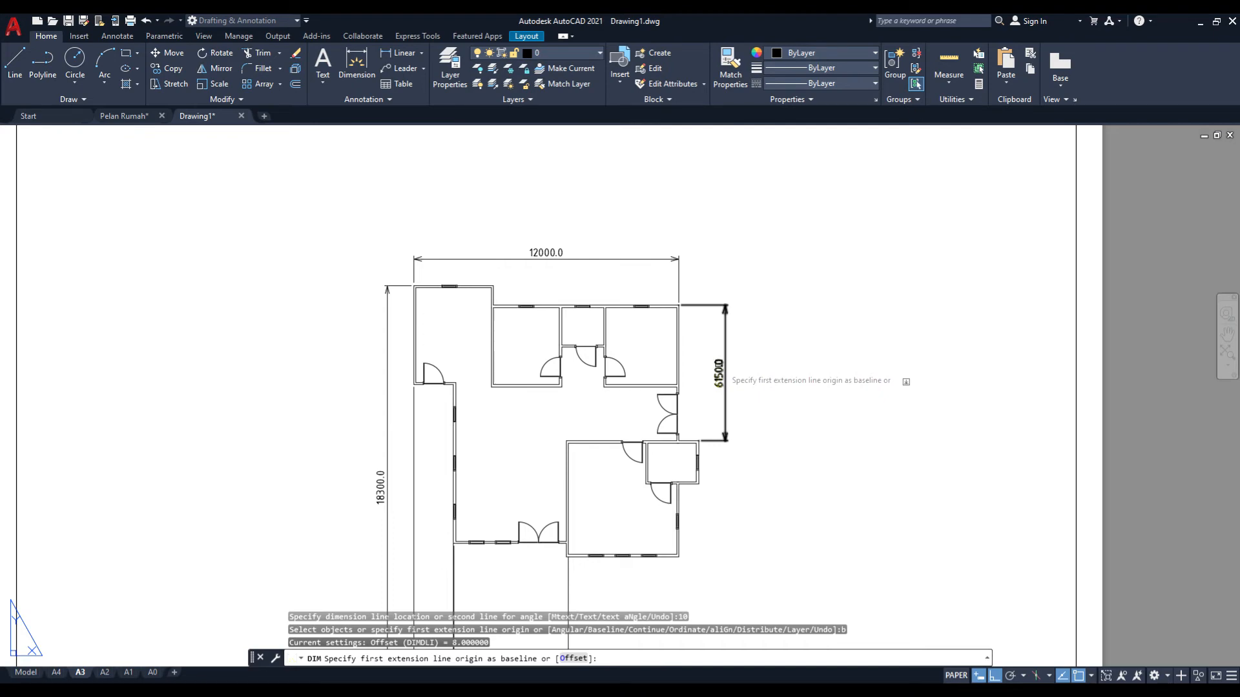
left_click(705, 305)
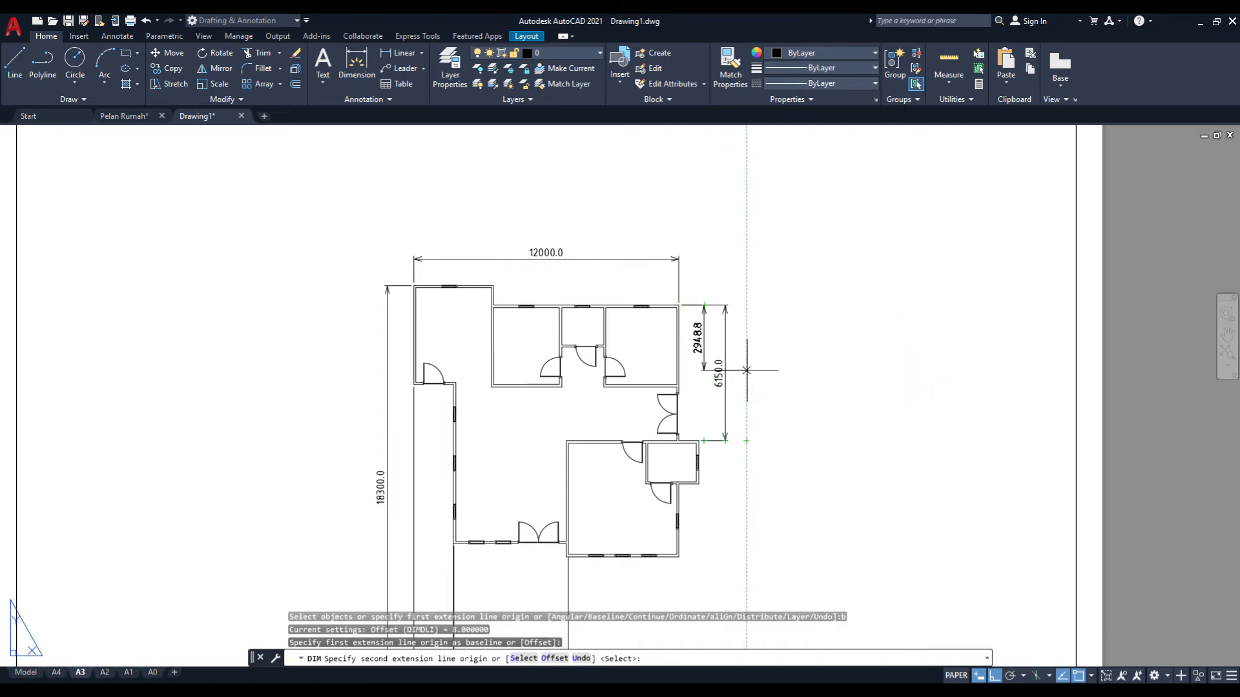
left_click(698, 483)
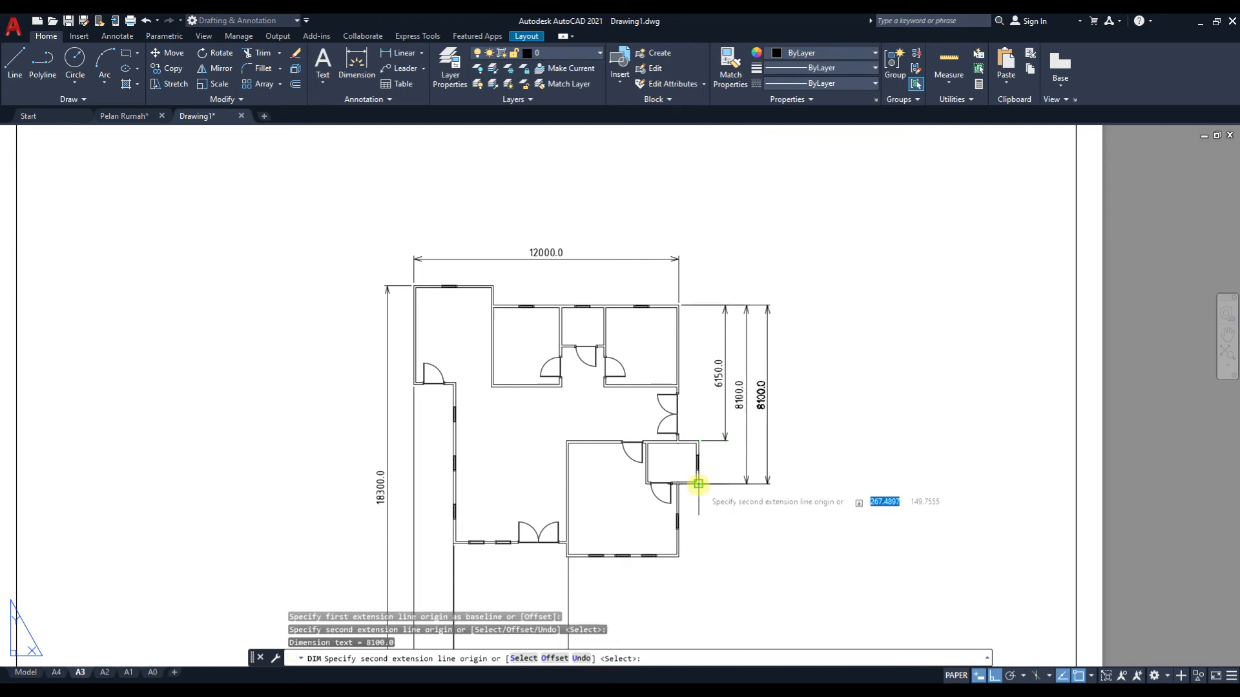
left_click(678, 556)
middle_click_drag(653, 609, 663, 495)
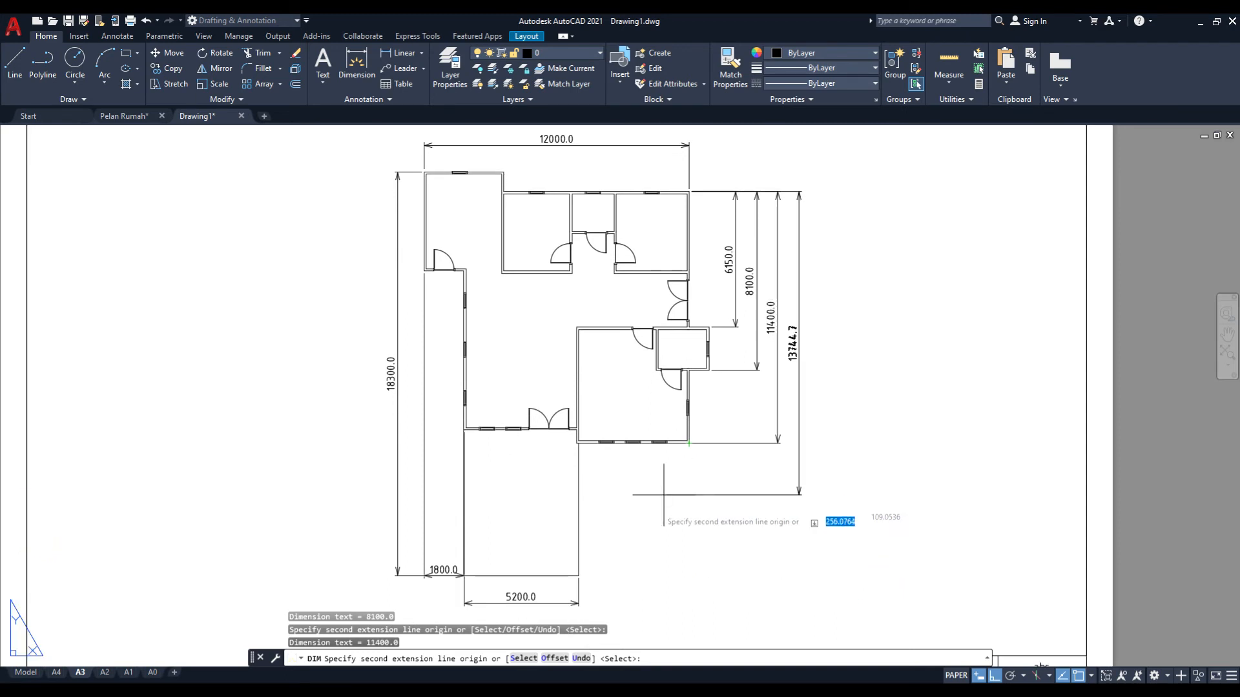
left_click(578, 576)
key("Escape")
scroll(779, 317, "down", 1)
scroll(786, 319, "up", 1)
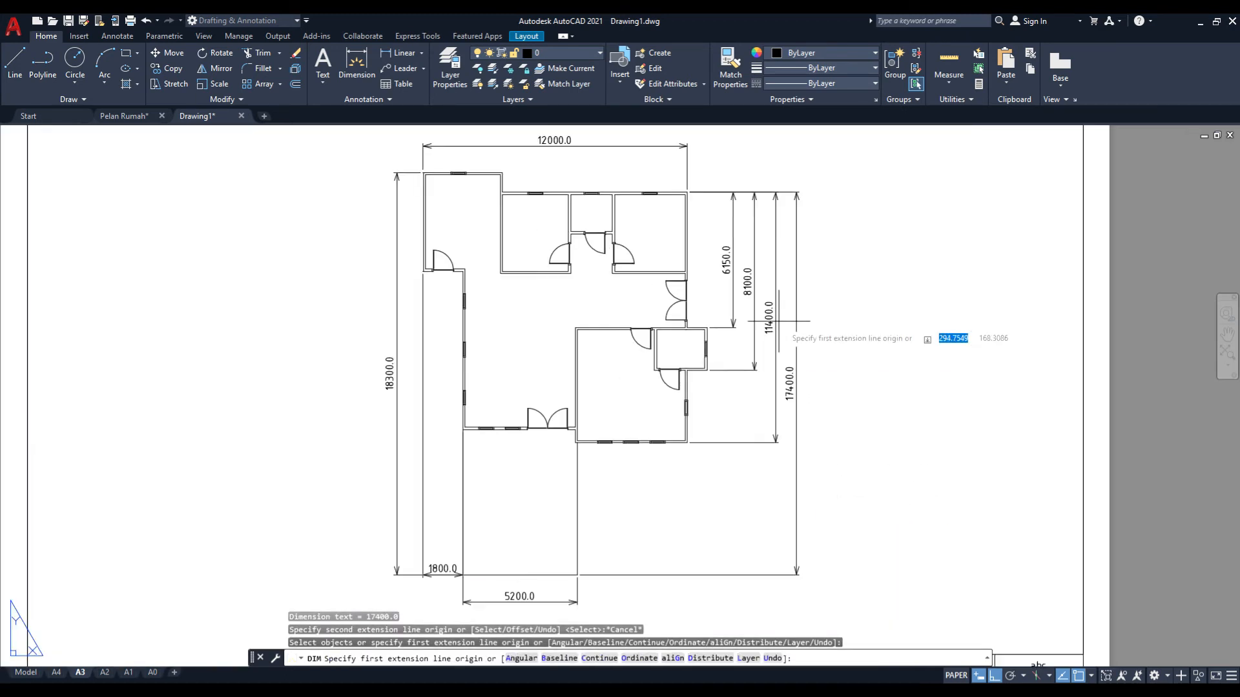
key("Escape")
- Measure the spacing between the first two baseline dimension lines on the plan's right side with DIST
middle_click_drag(805, 311, 746, 385)
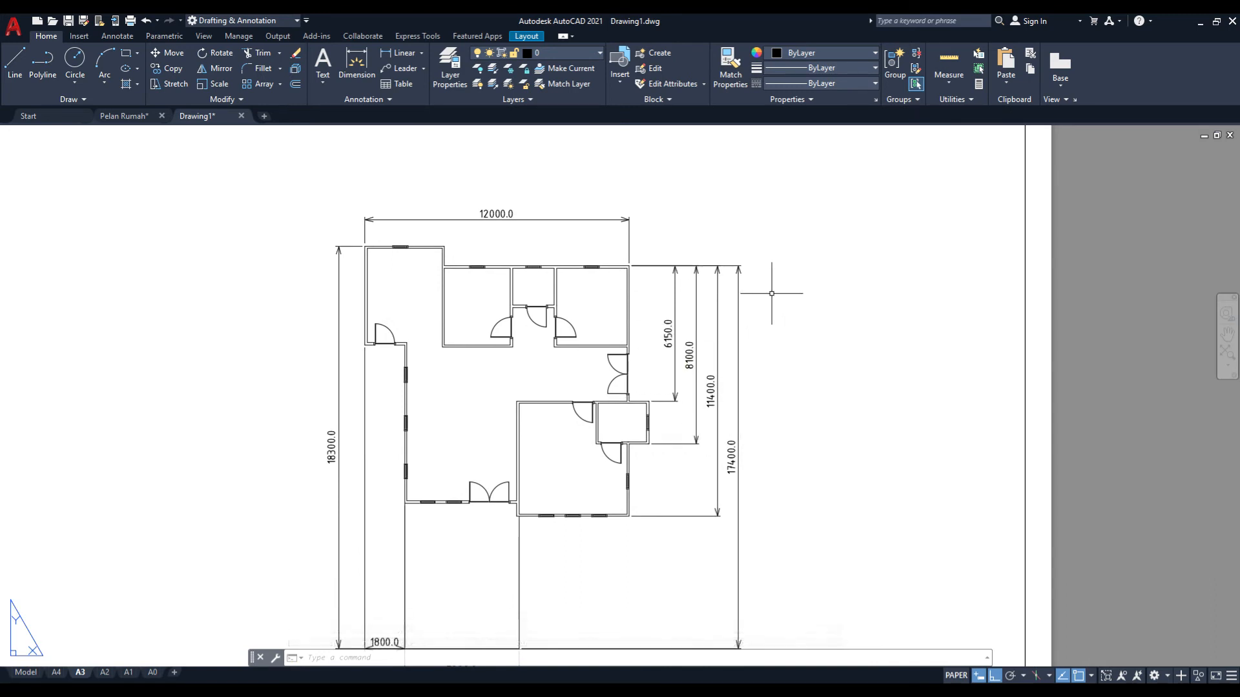
type("i")
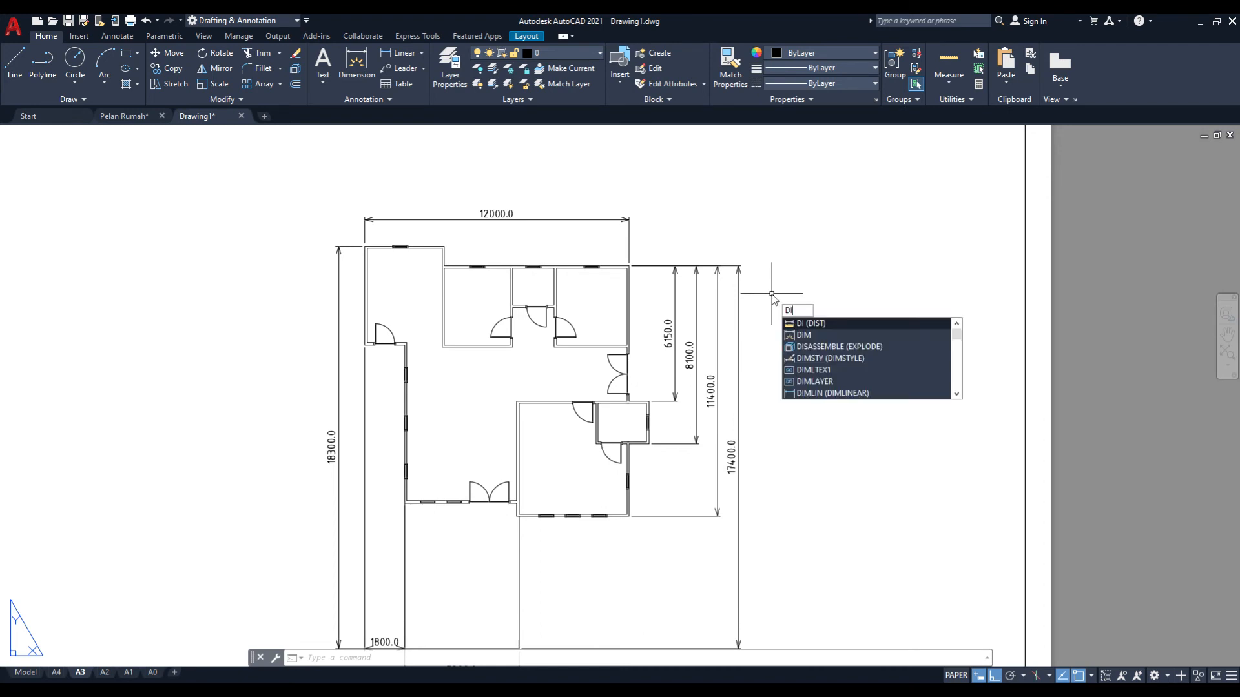
key("Return")
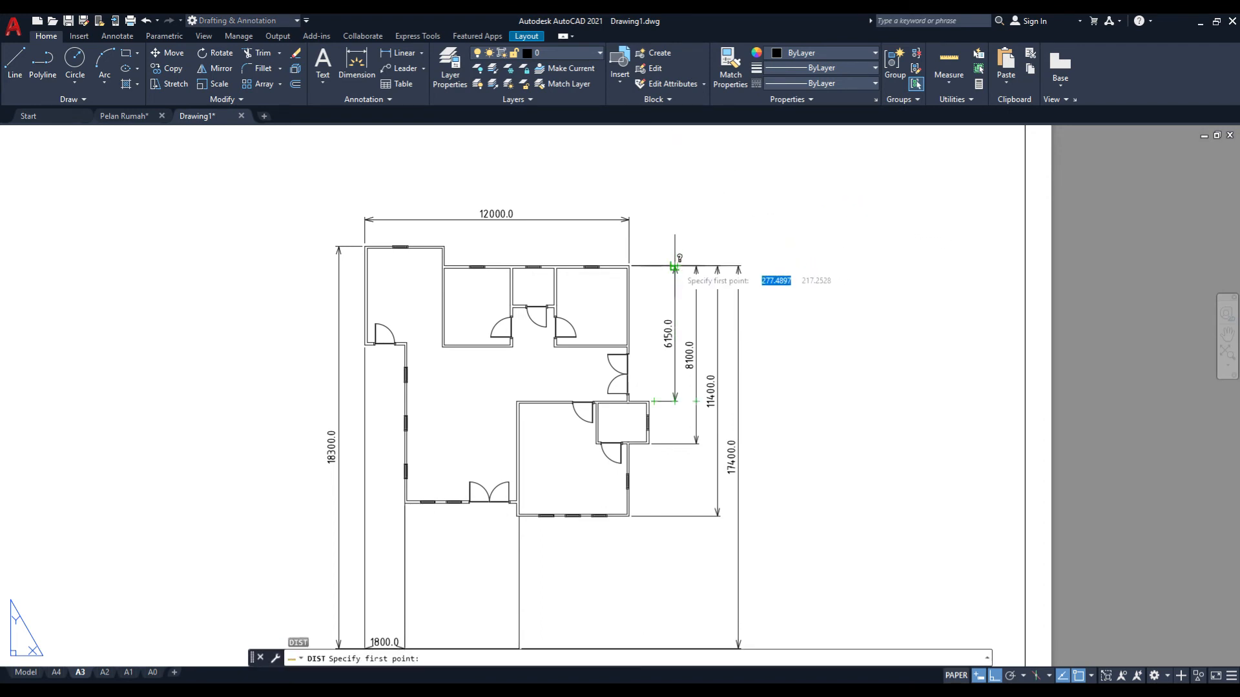
scroll(674, 267, "up", 4)
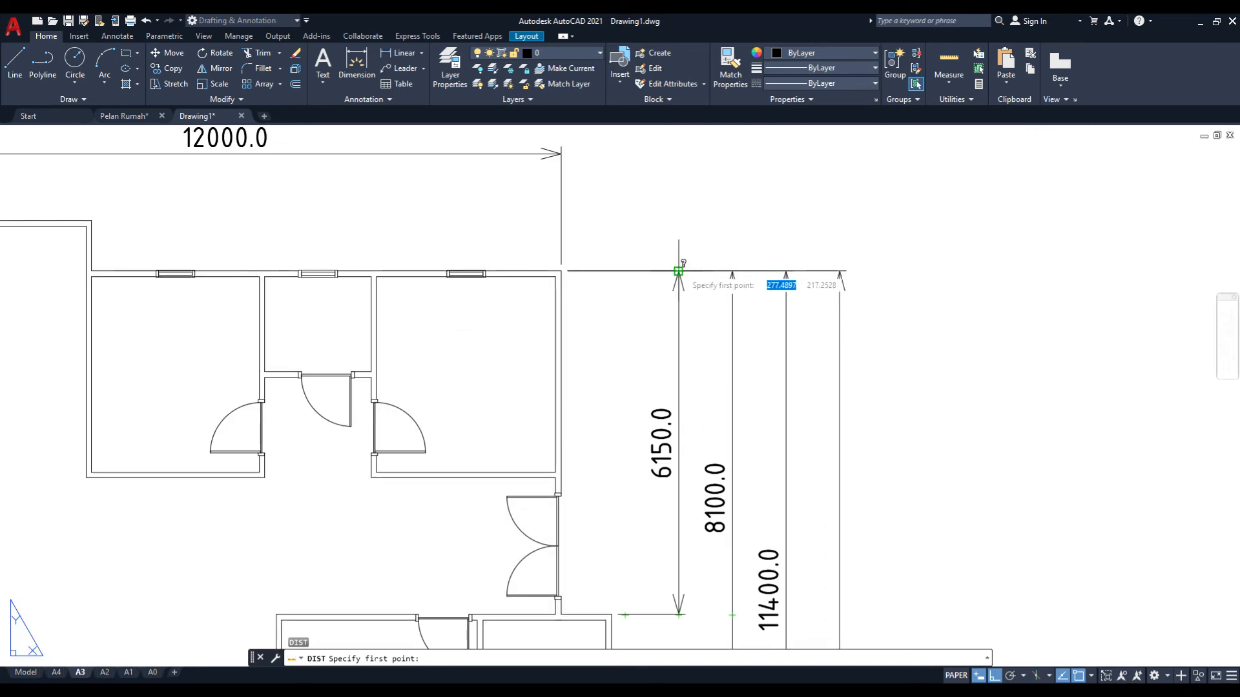
left_click(678, 270)
left_click(732, 271)
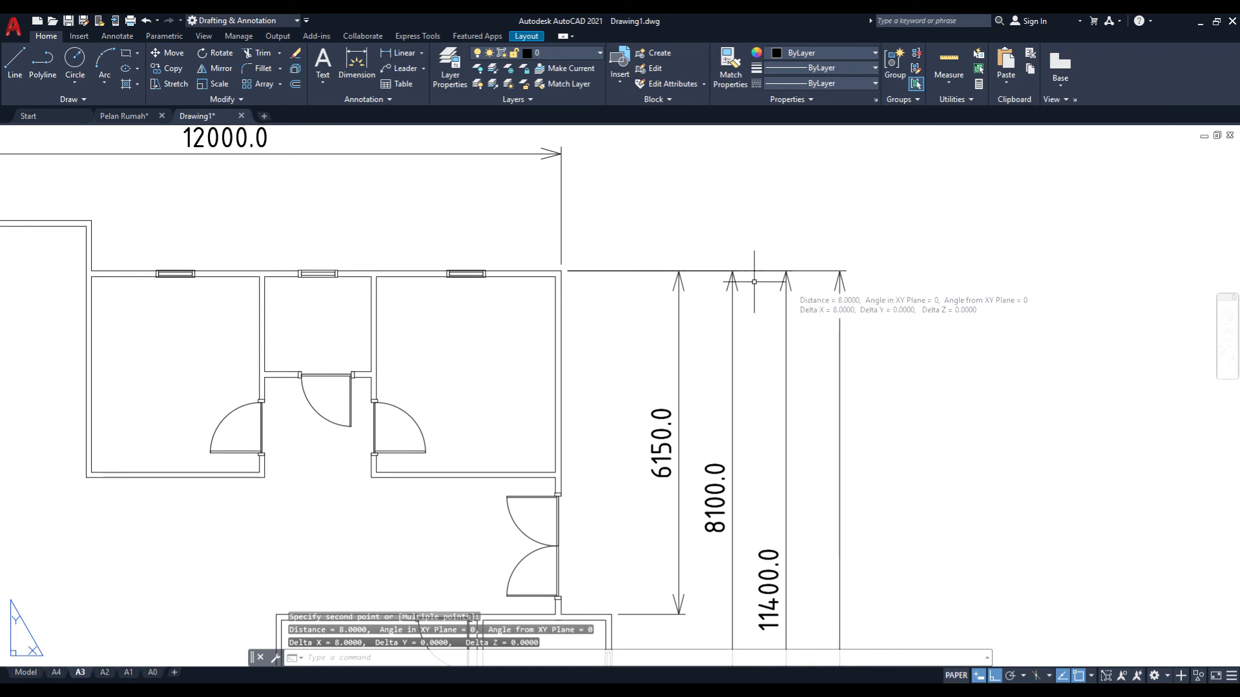
key("Escape")
scroll(787, 390, "down", 6)
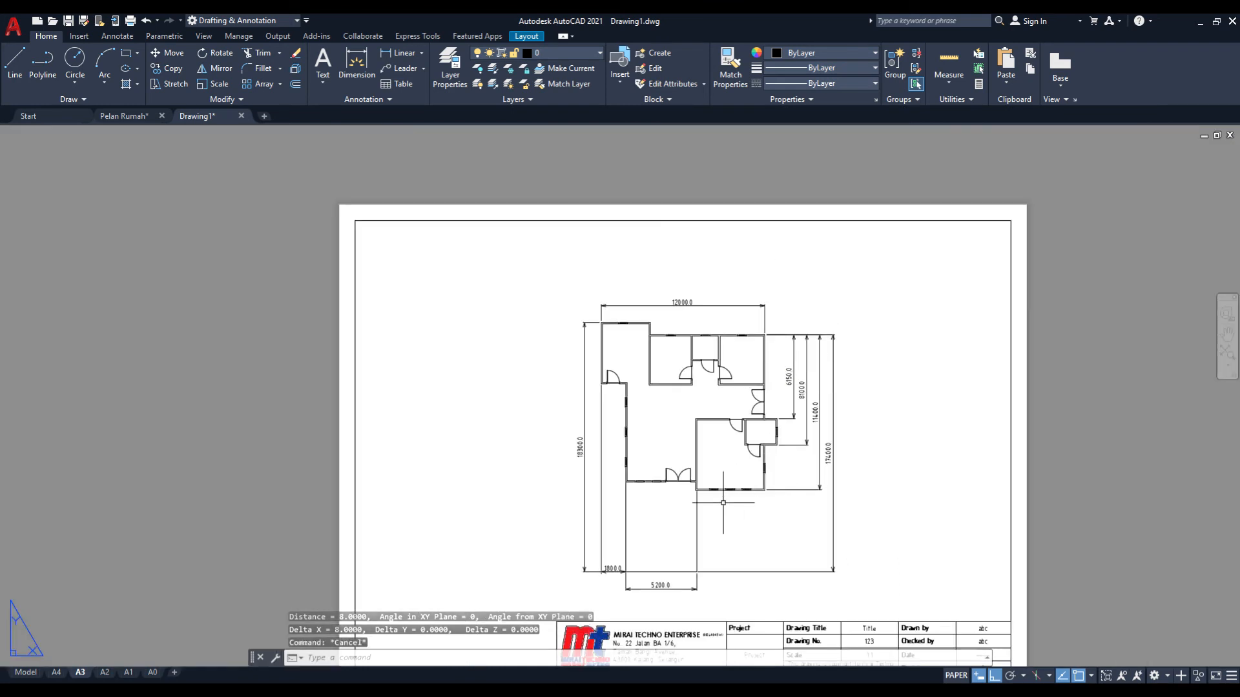
scroll(601, 537, "up", 1)
scroll(600, 537, "up", 3)
scroll(600, 538, "down", 4)
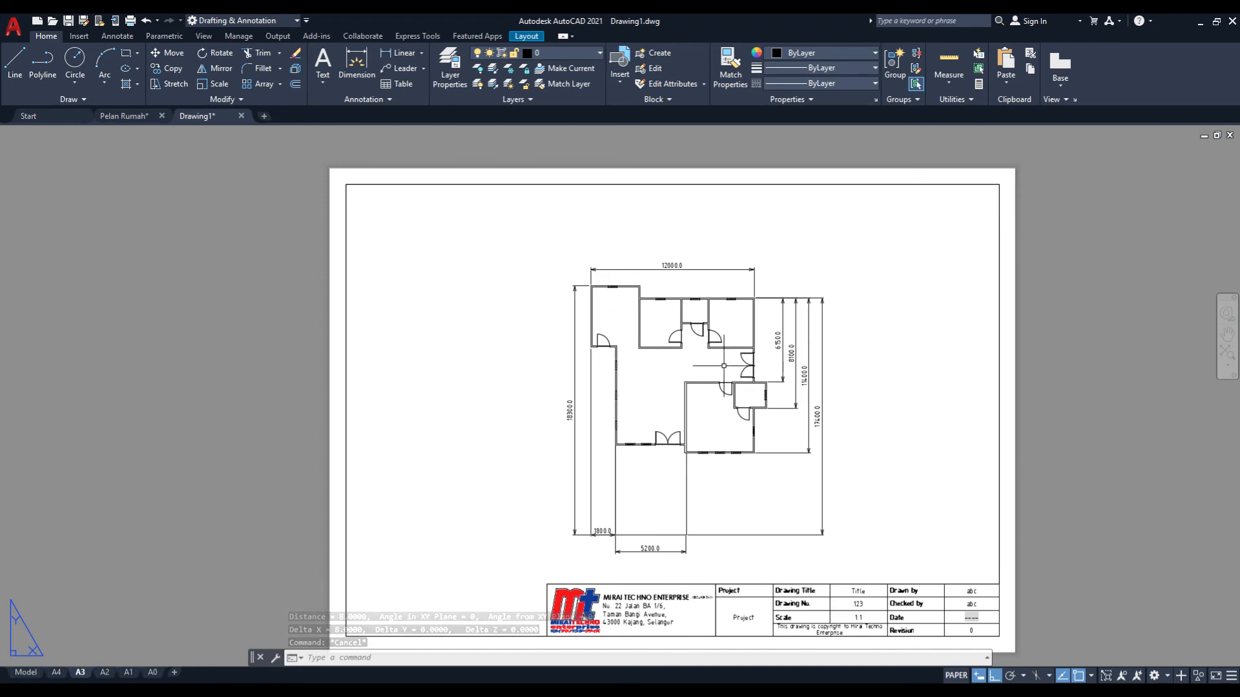
scroll(623, 383, "up", 1)
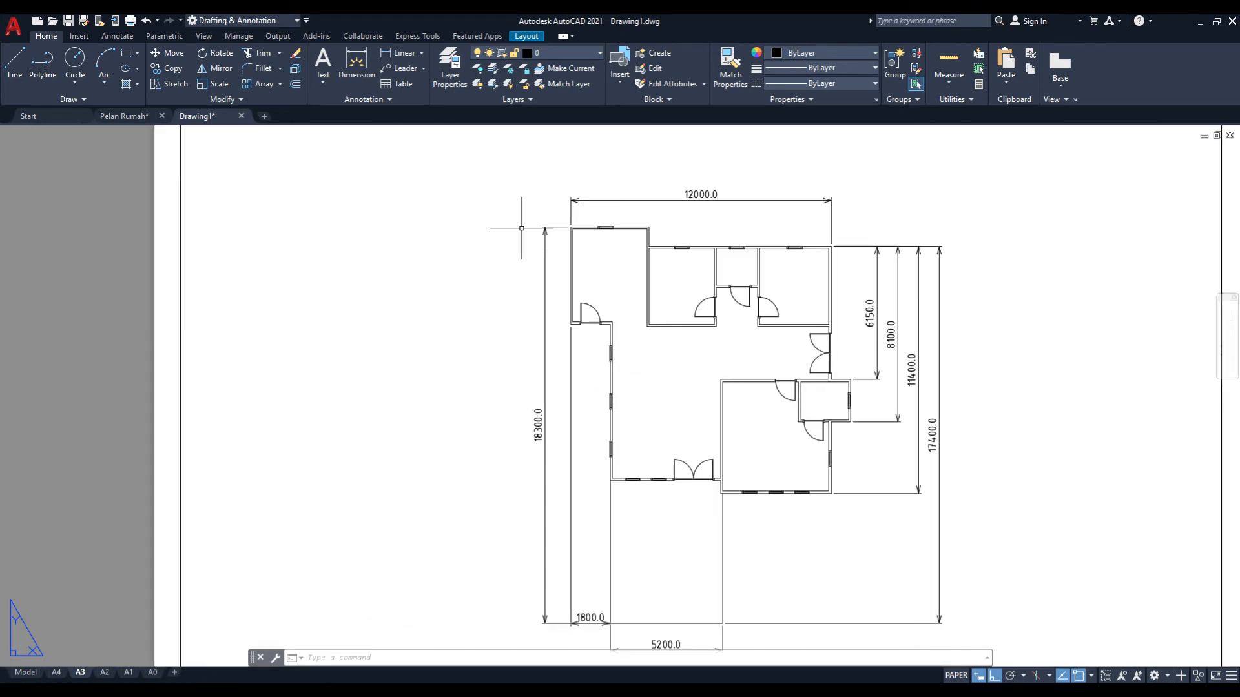
- Modify the Standard dimension style to use Architectural tick arrowheads and close the Dimension Style Manager
scroll(548, 229, "up", 1)
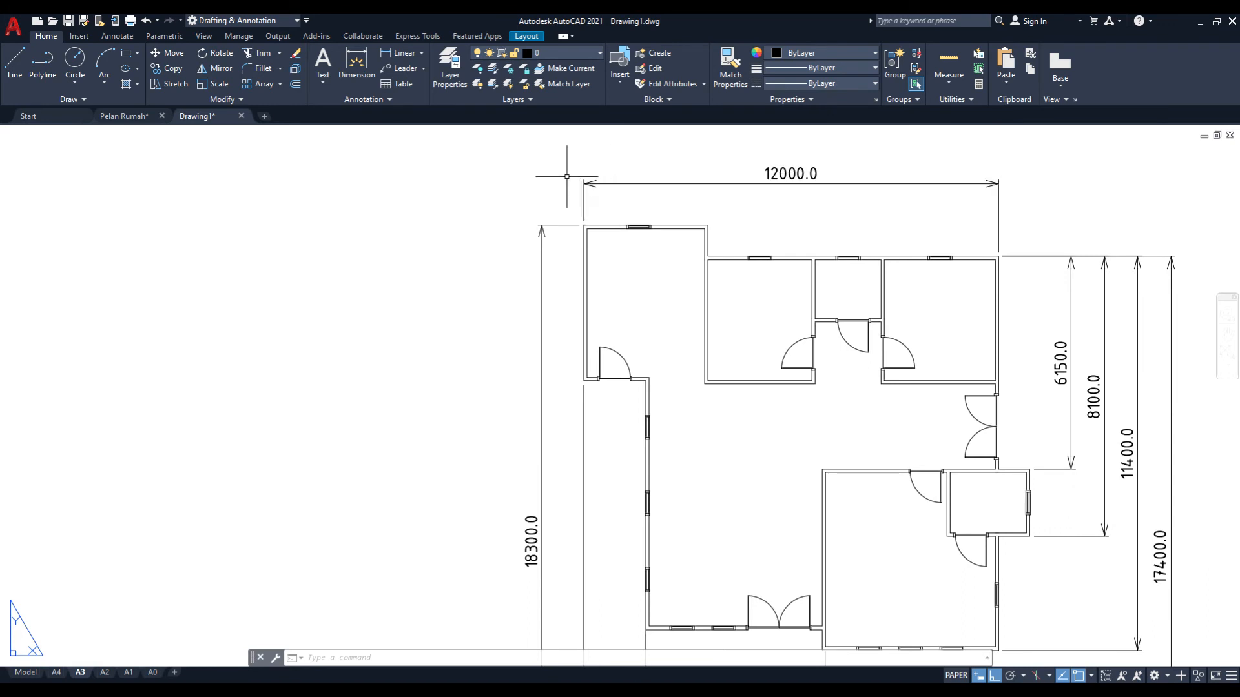
scroll(590, 237, "down", 1)
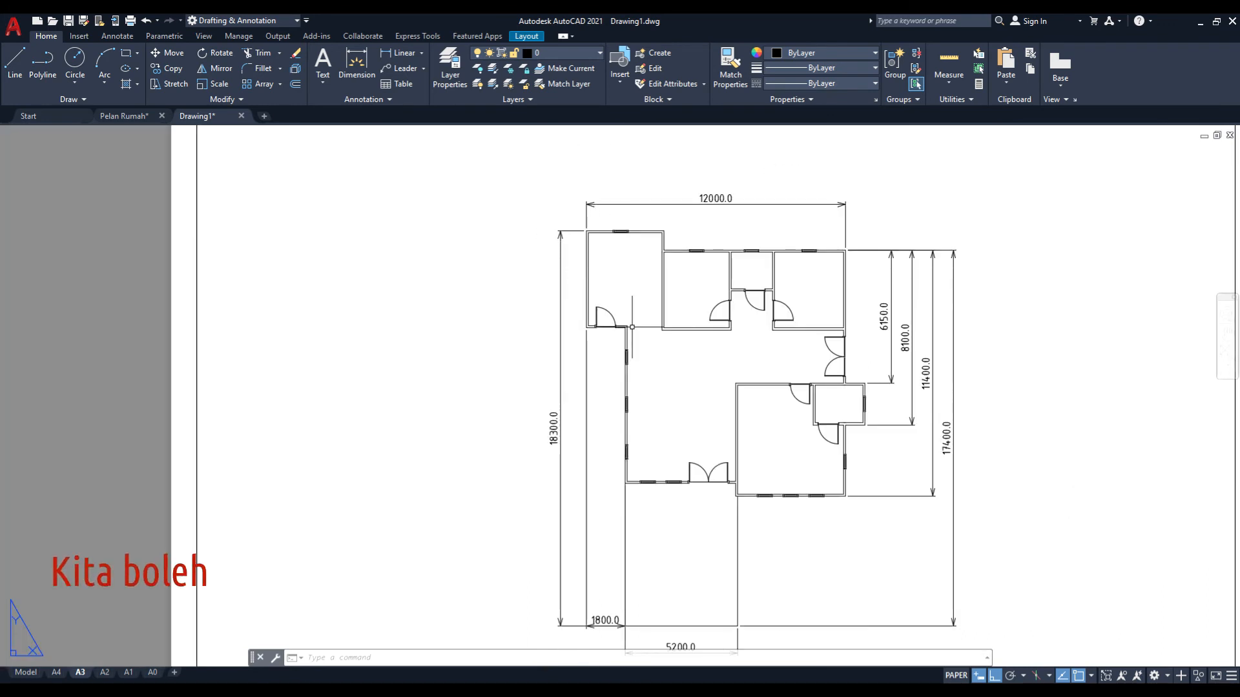
type("dim")
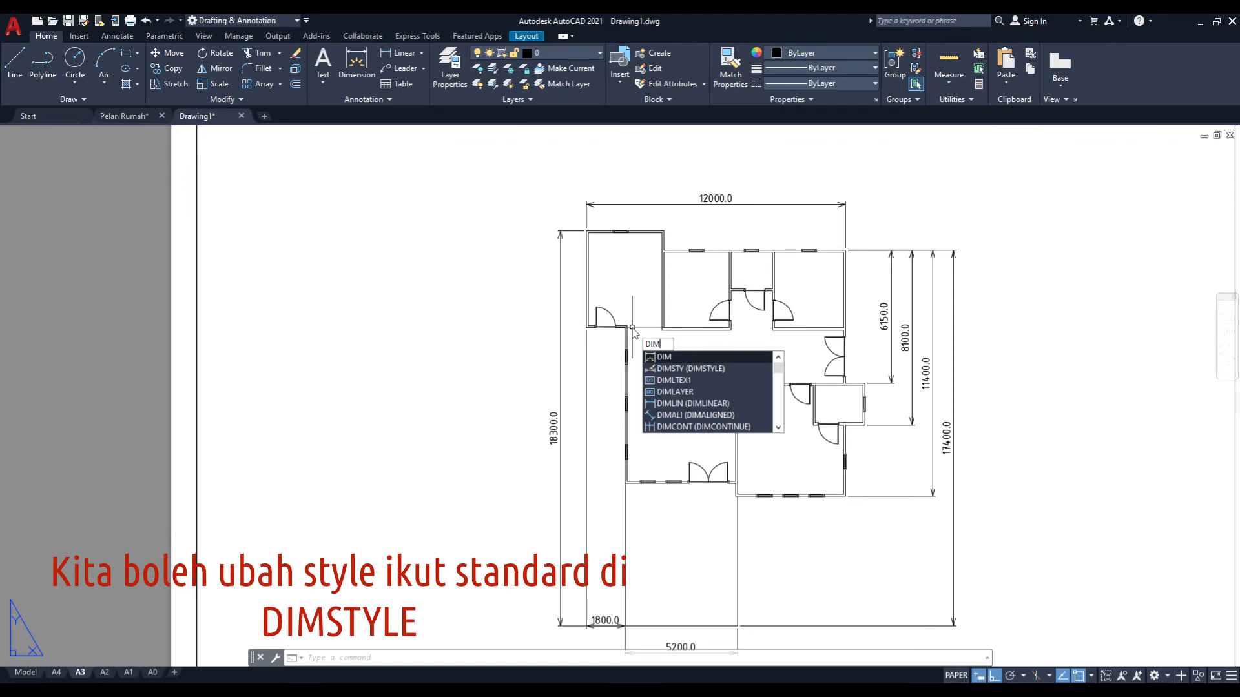
key("Down")
key("Return")
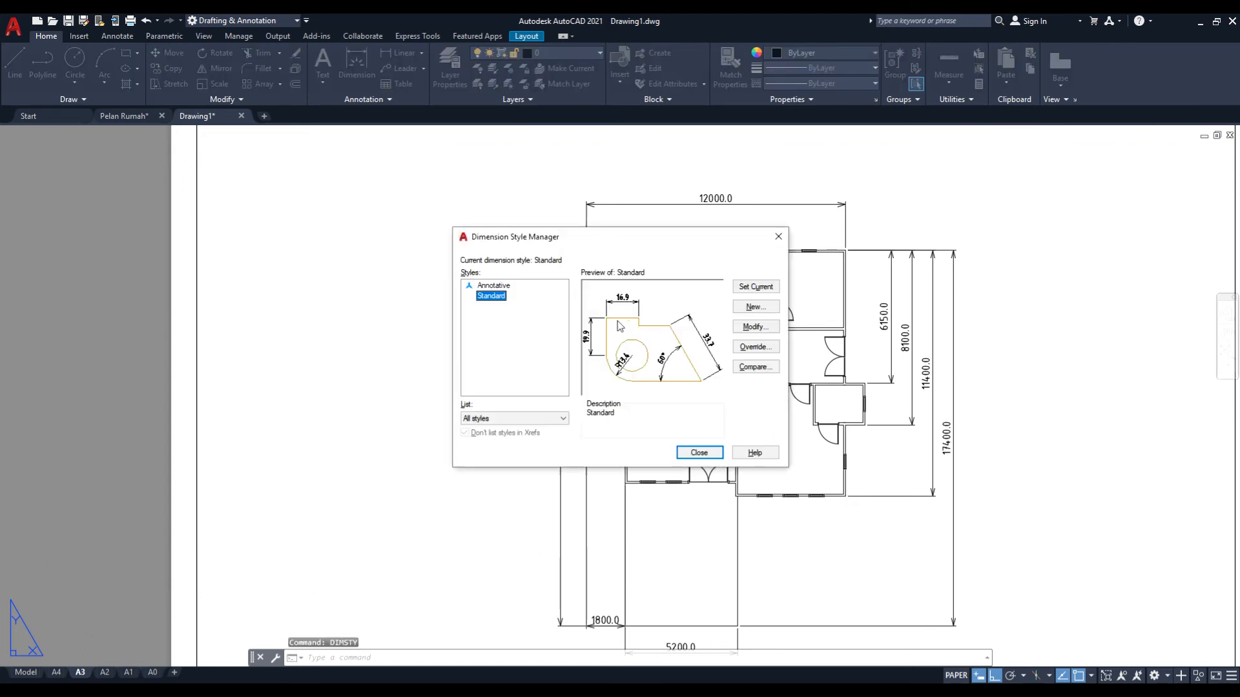
left_click(756, 326)
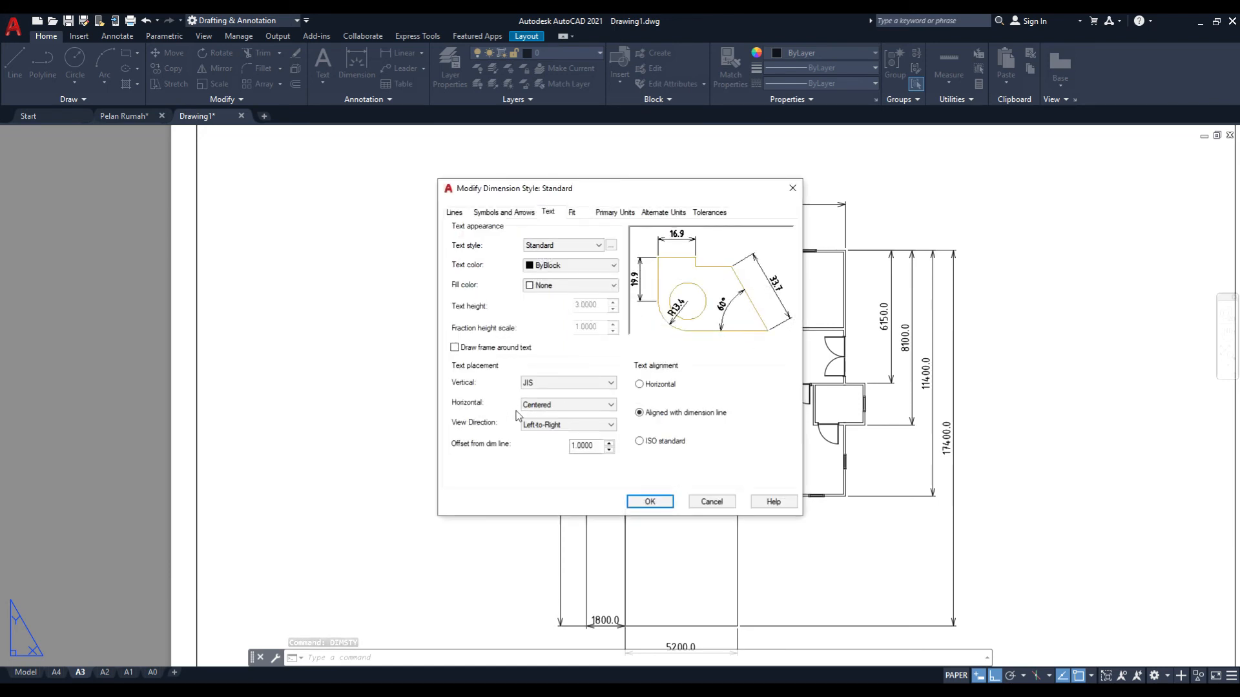
left_click(497, 213)
left_click(496, 254)
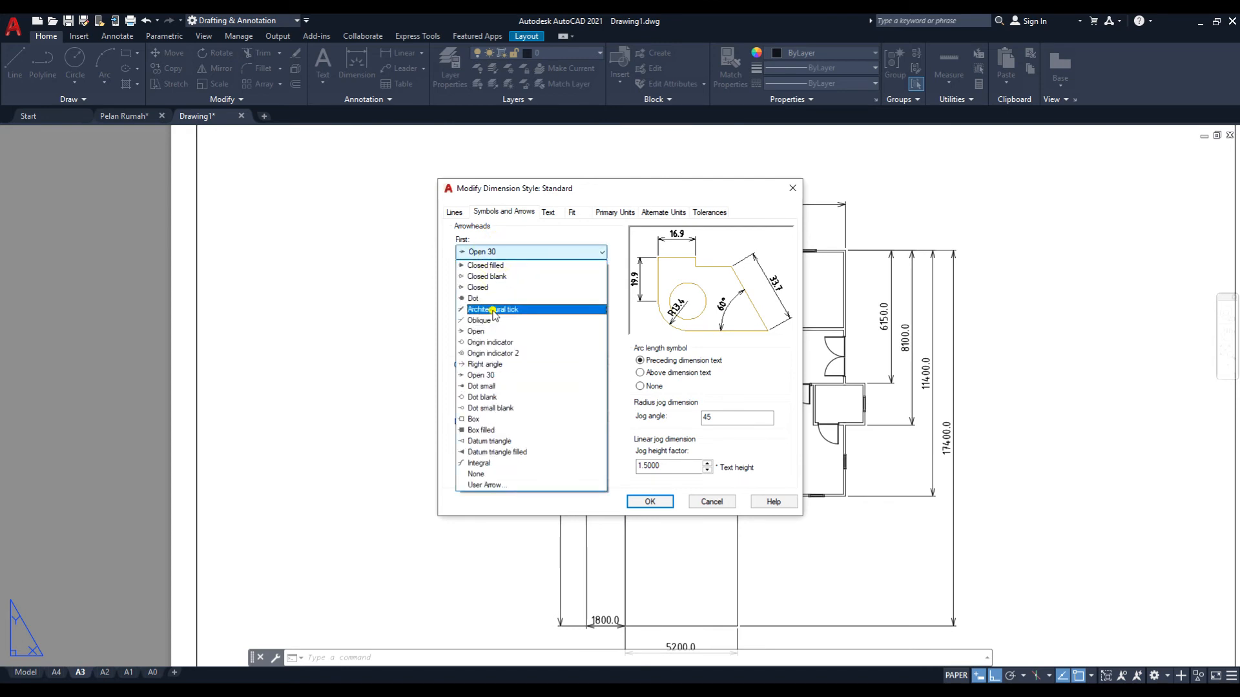
left_click(493, 310)
left_click(649, 501)
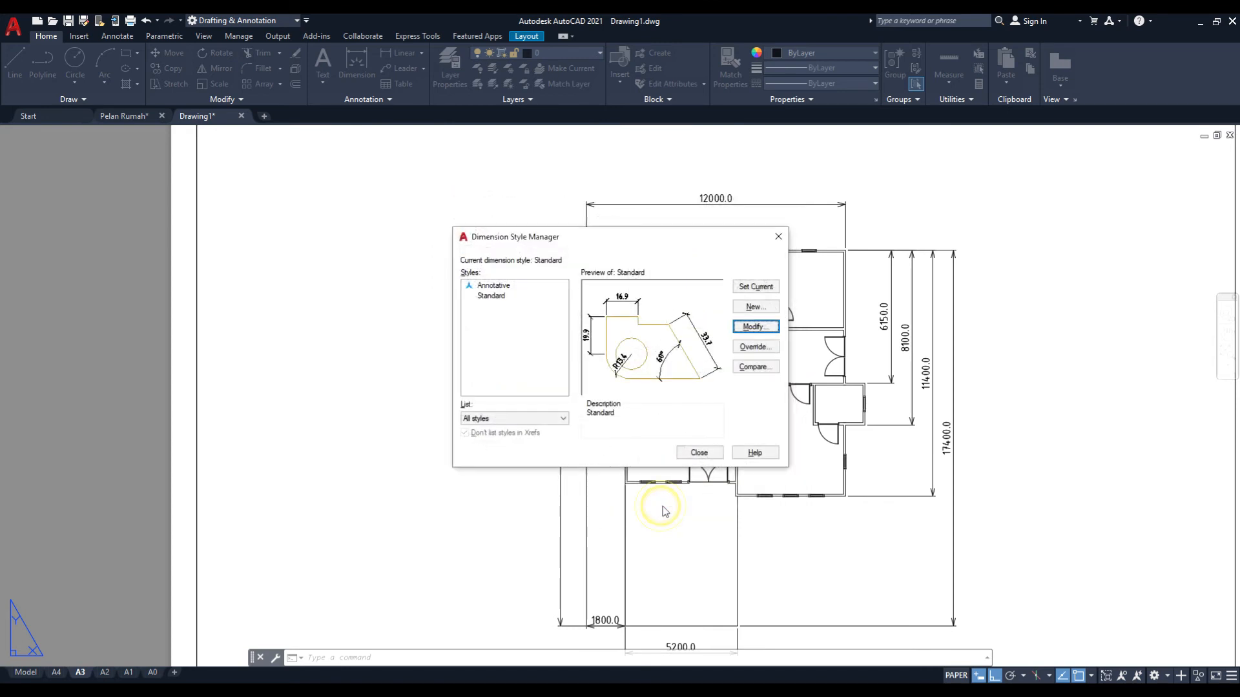
left_click(700, 452)
scroll(740, 425, "down", 4)
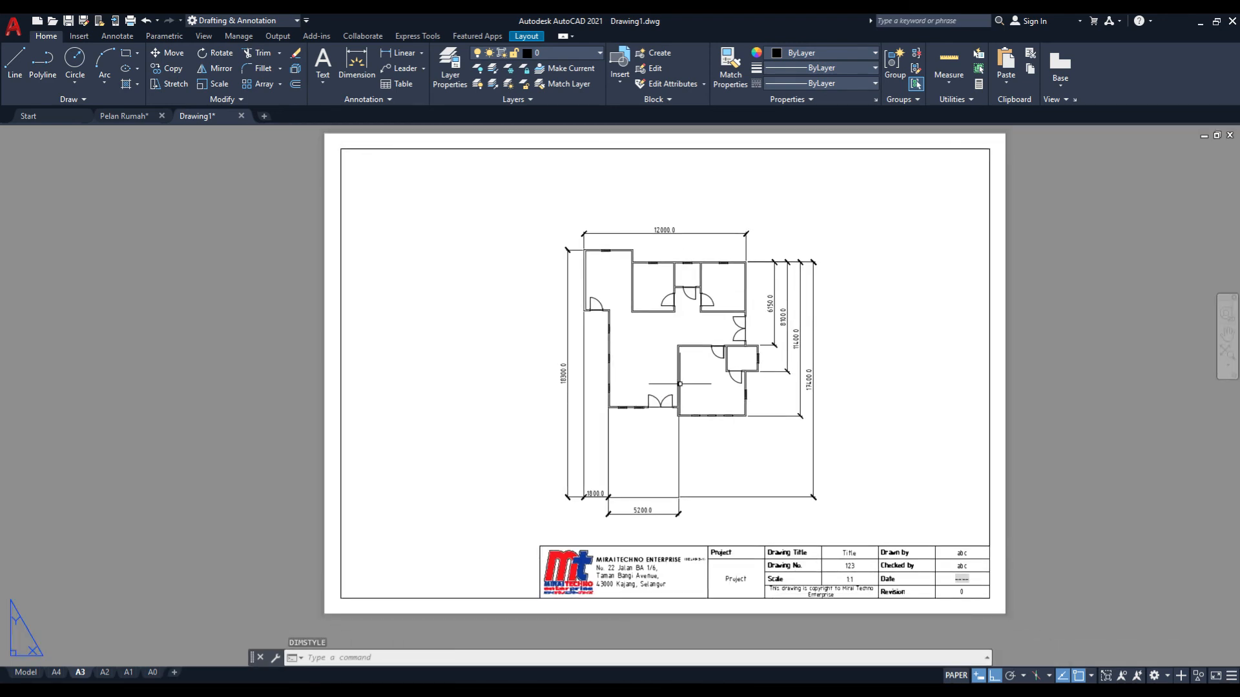
scroll(679, 383, "up", 2)
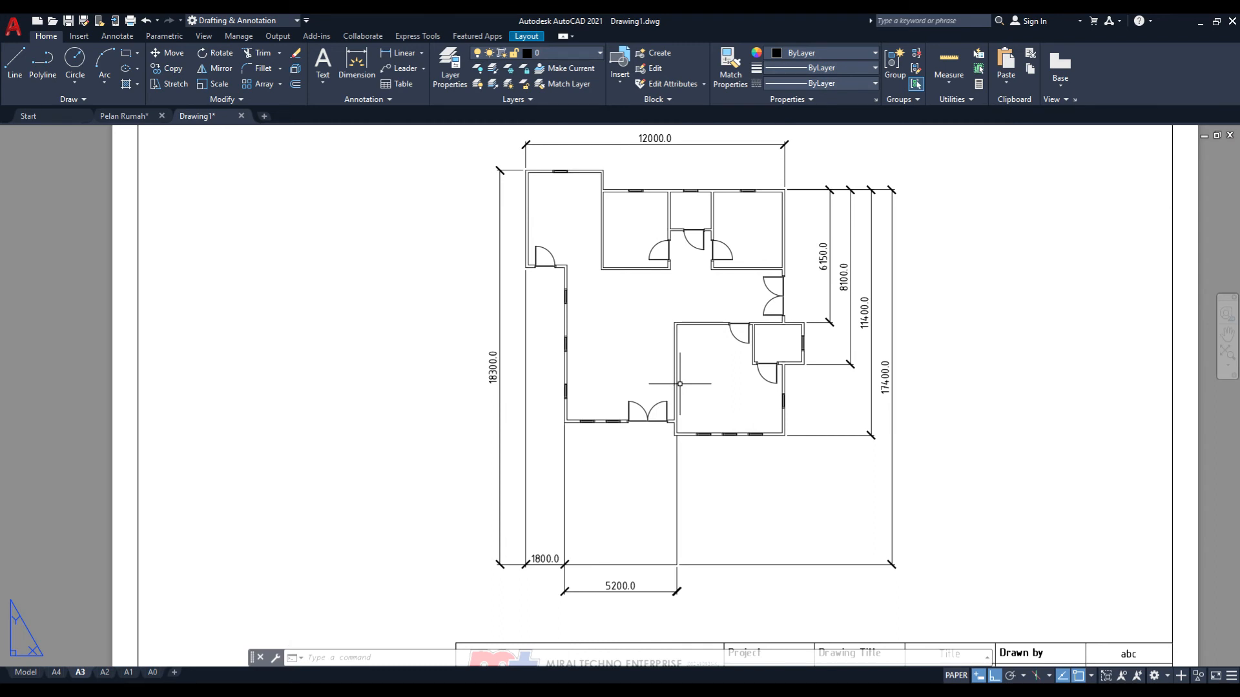
scroll(679, 383, "down", 2)
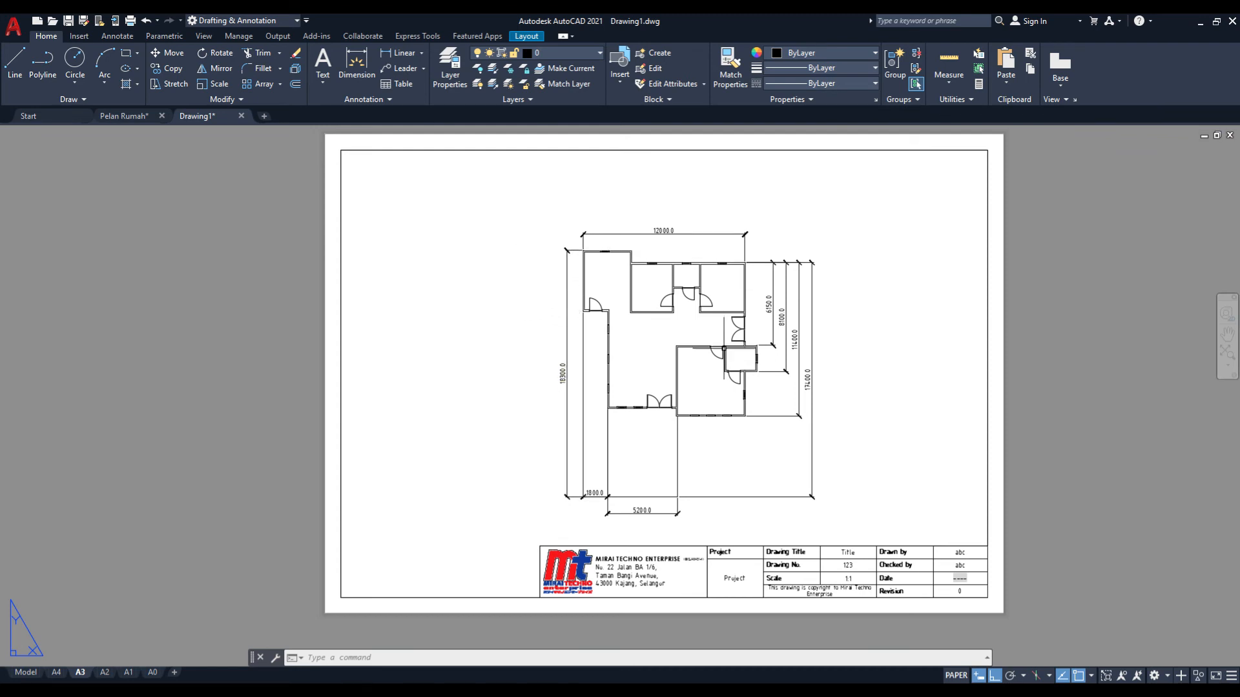
scroll(692, 521, "up", 2)
scroll(692, 520, "down", 2)
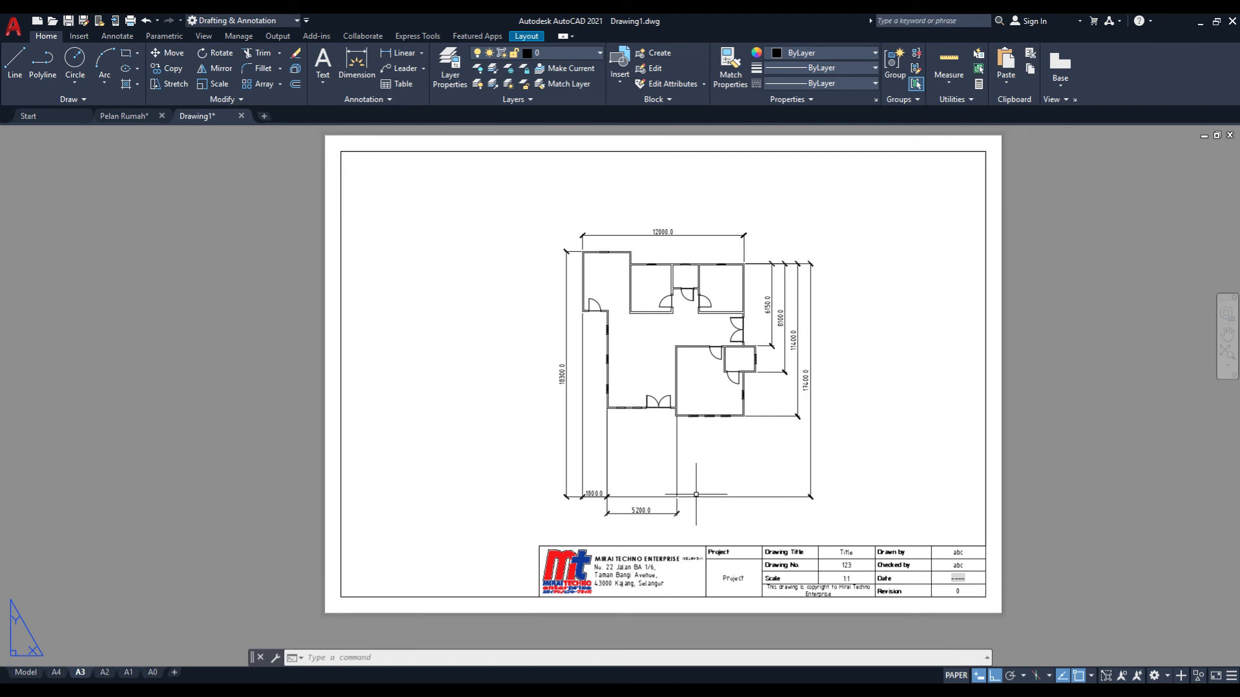
- Plot the A3 layout to a PDF named Drawing1-A3.pdf in the Documents folder
left_click(10, 27)
left_click(42, 301)
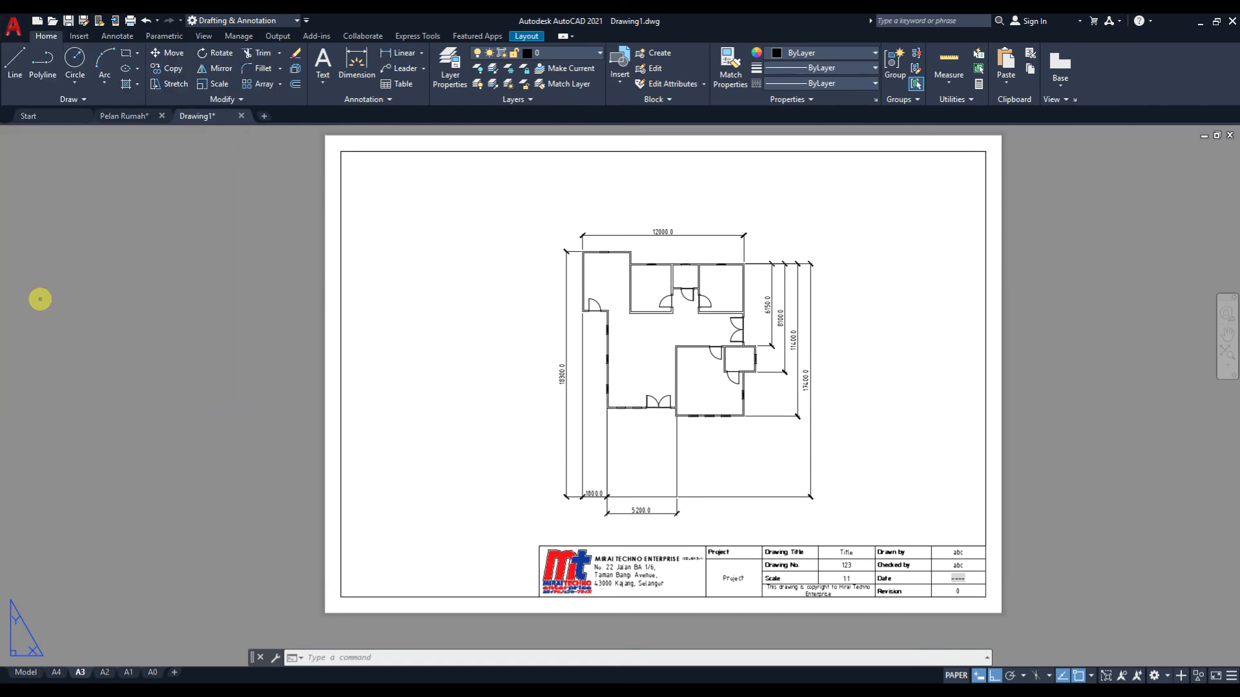
left_click(516, 385)
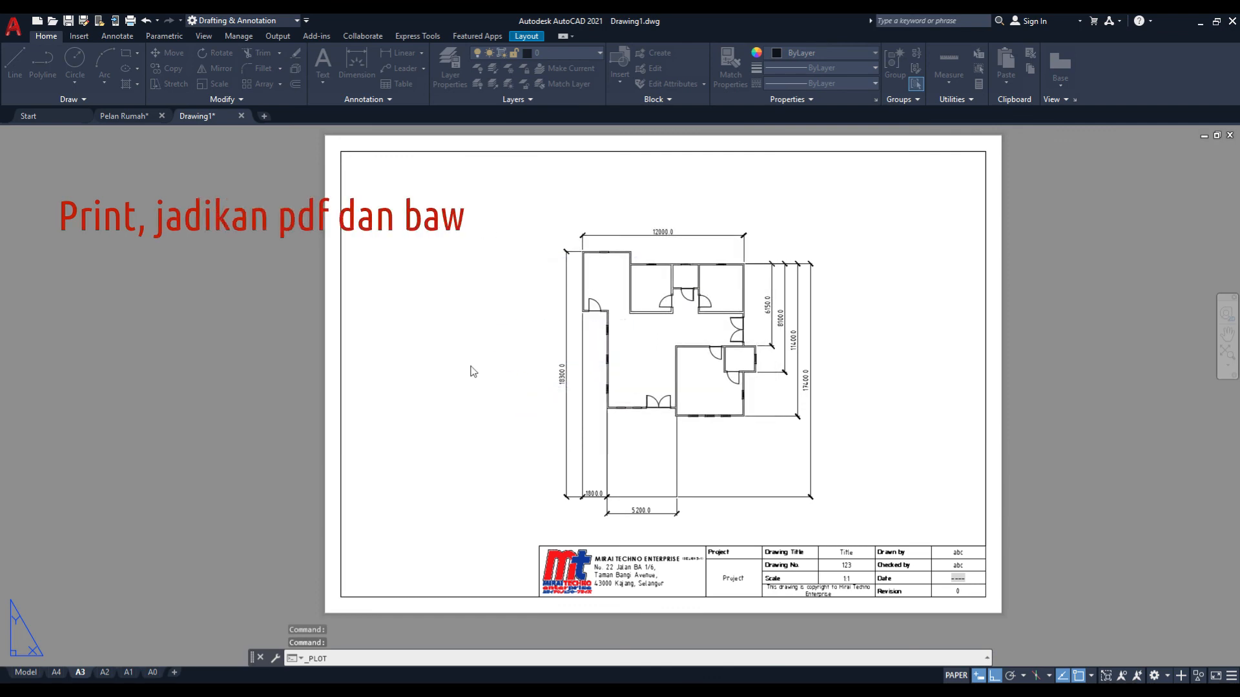
left_click(697, 512)
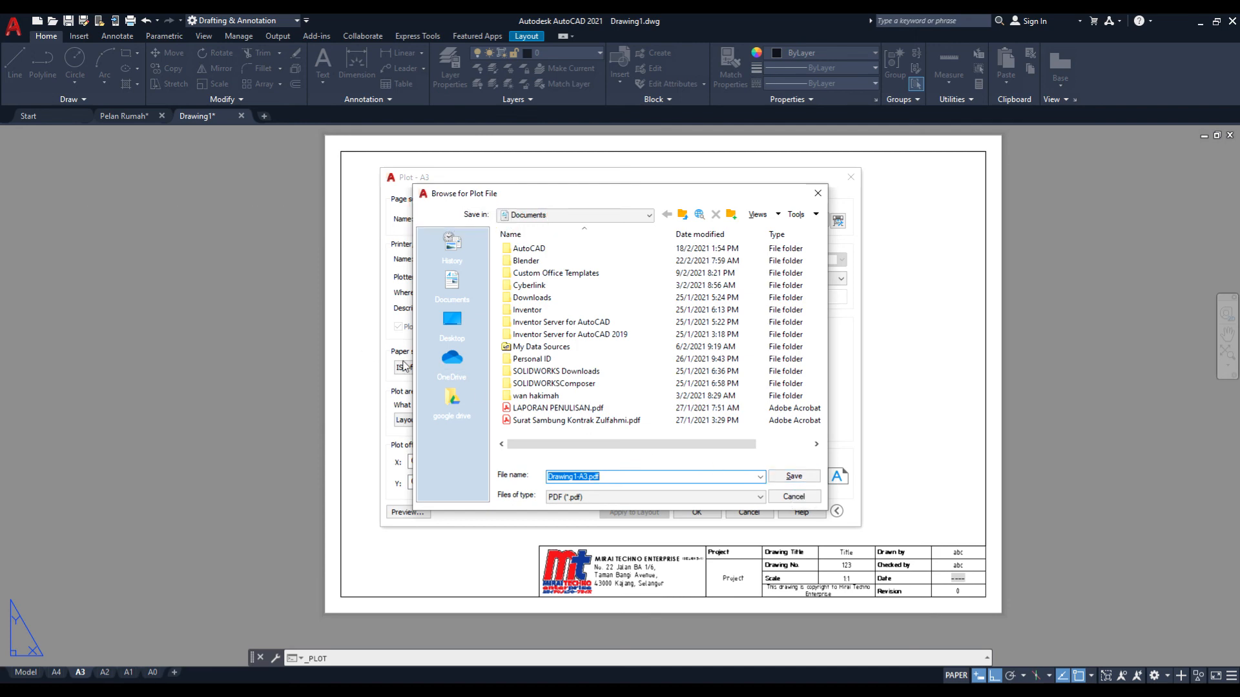
left_click(793, 482)
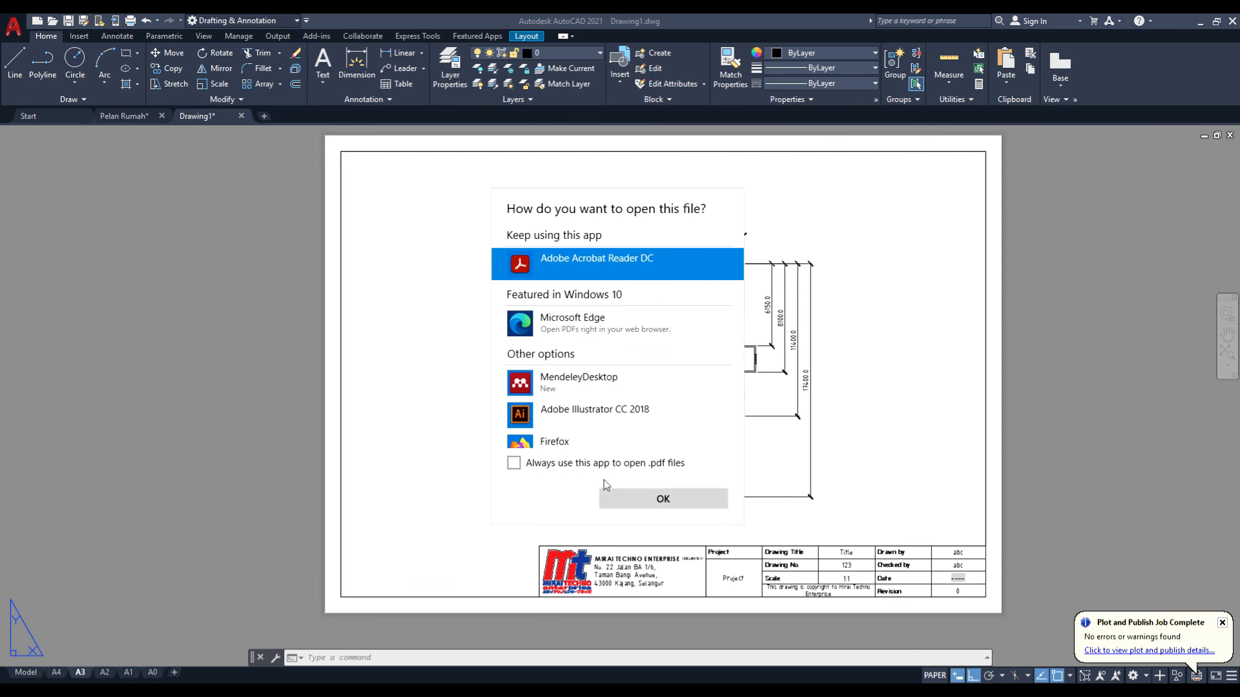
- Open the plotted PDF in Adobe Acrobat Reader DC and inspect the dimensioned floor plan at 100% zoom
left_click(629, 498)
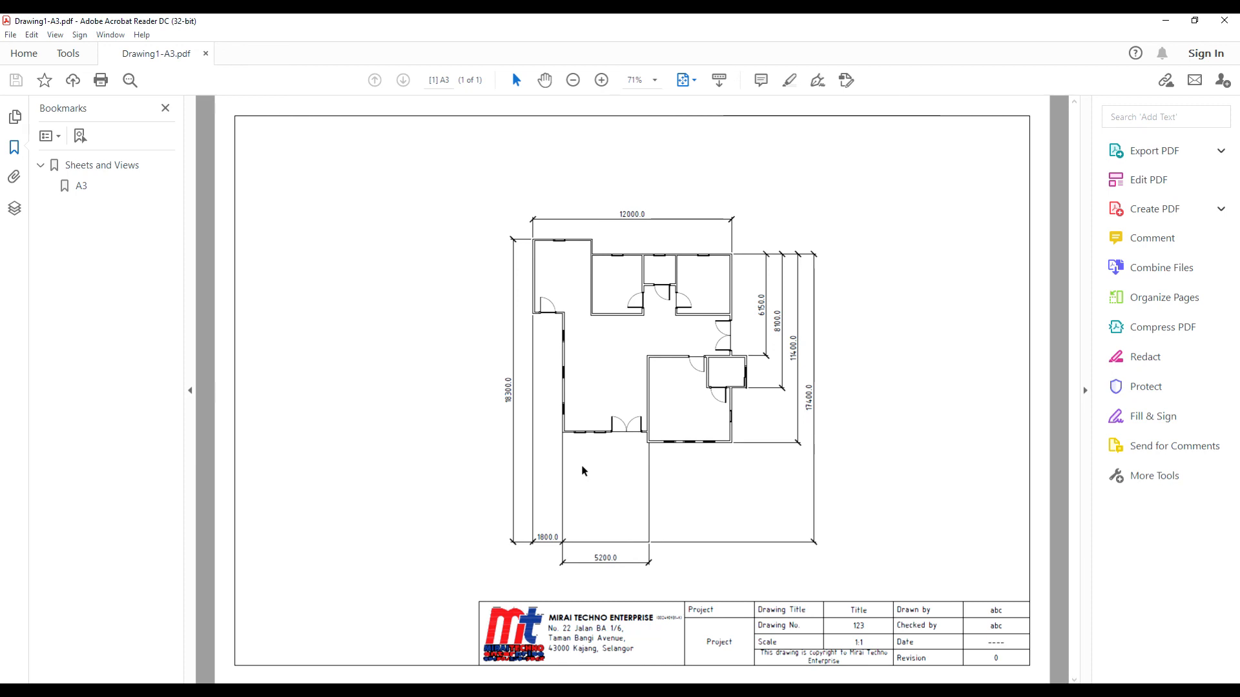
scroll(582, 471, "up", 2, "ctrl")
scroll(630, 430, "up", 1)
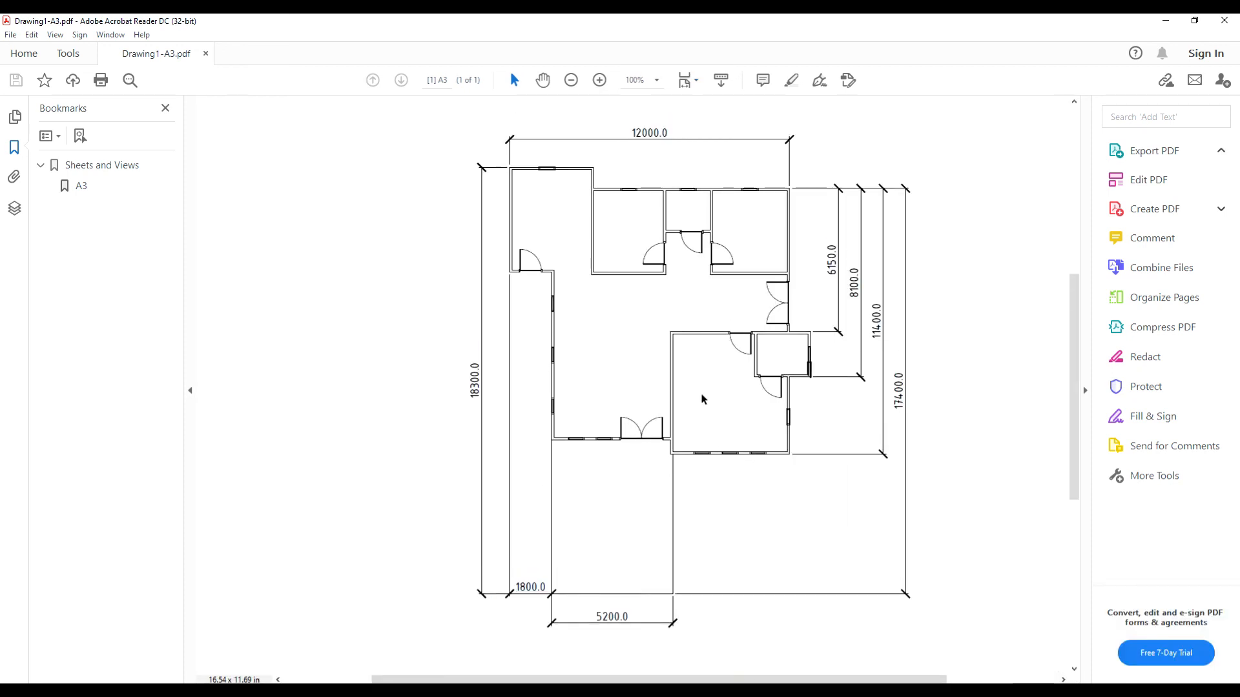
scroll(609, 381, "up", 1, "ctrl")
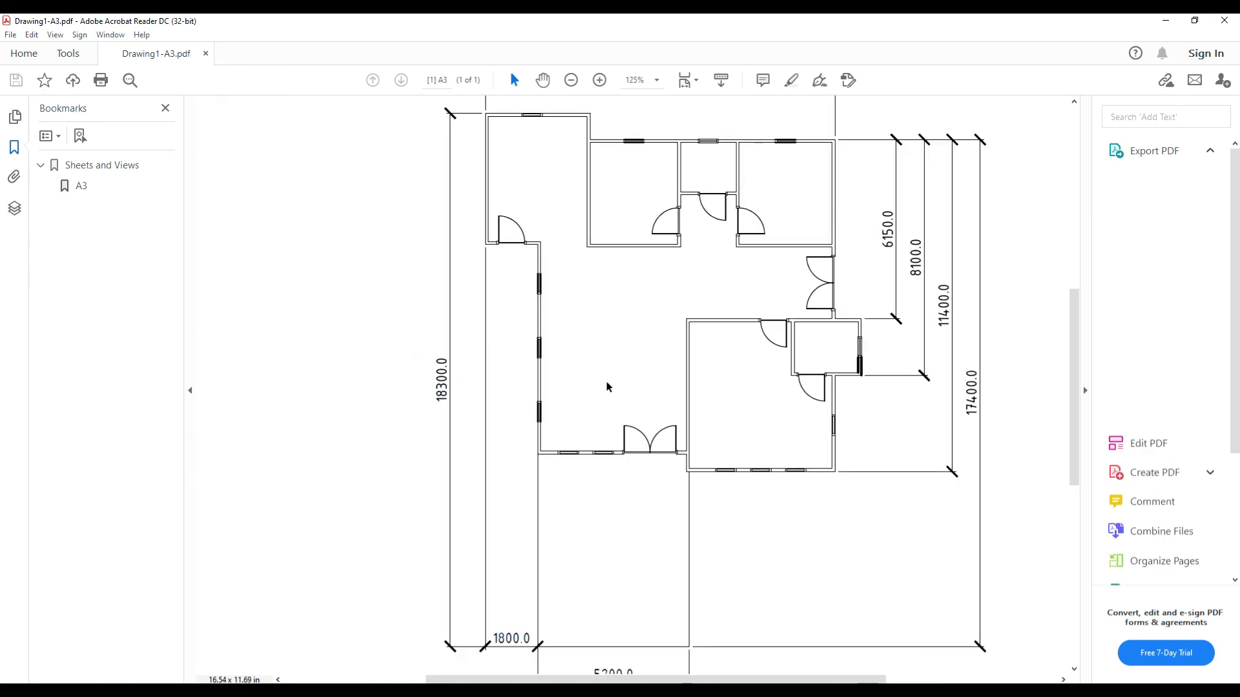
scroll(607, 382, "down", 1)
scroll(607, 386, "down", 1, "ctrl")
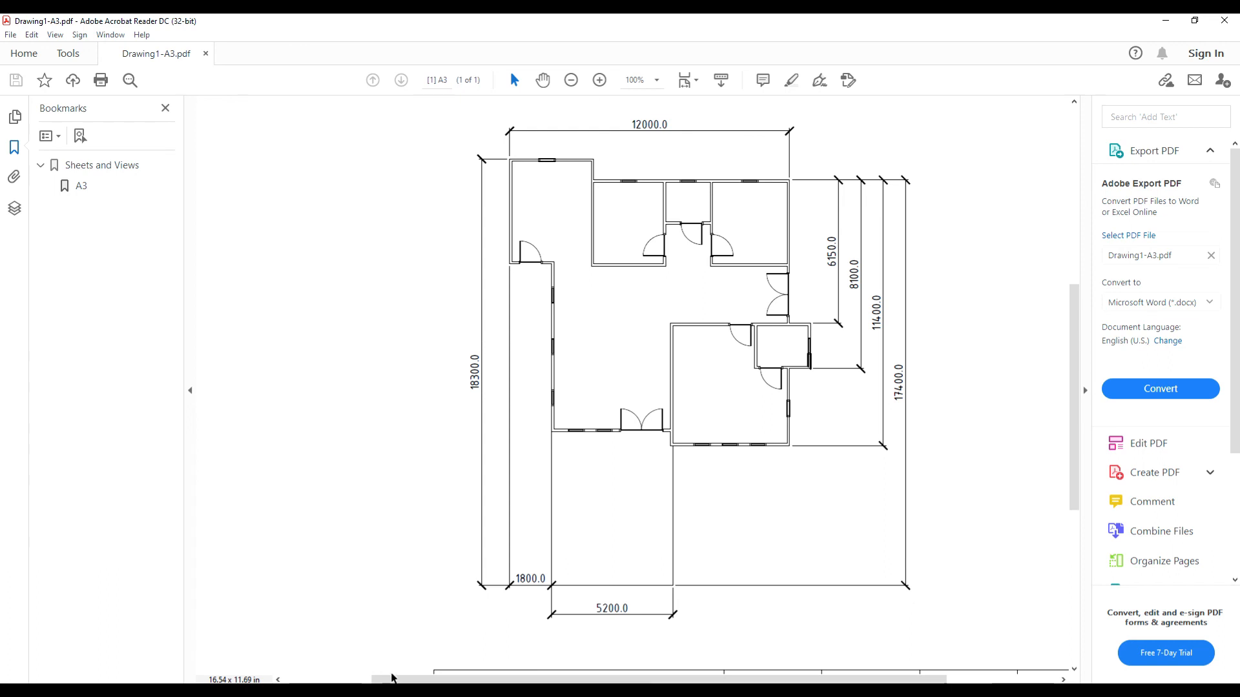
- Switch to Word and create a blank document
left_click(15, 695)
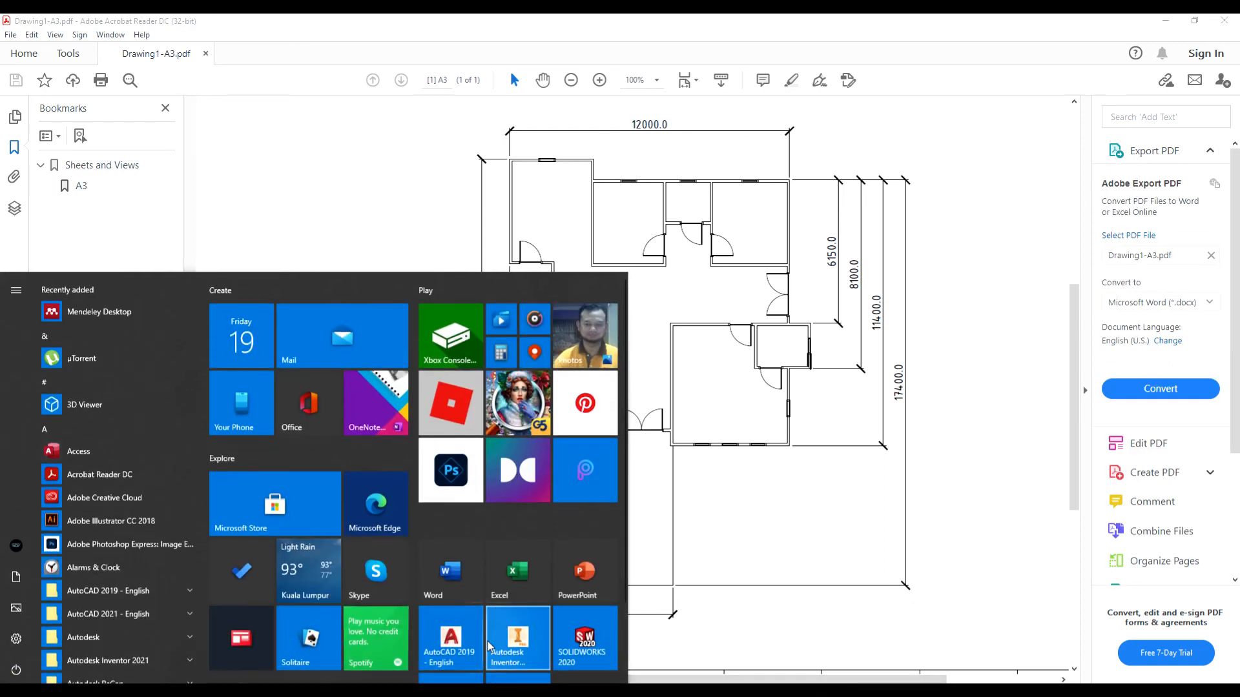
left_click(450, 573)
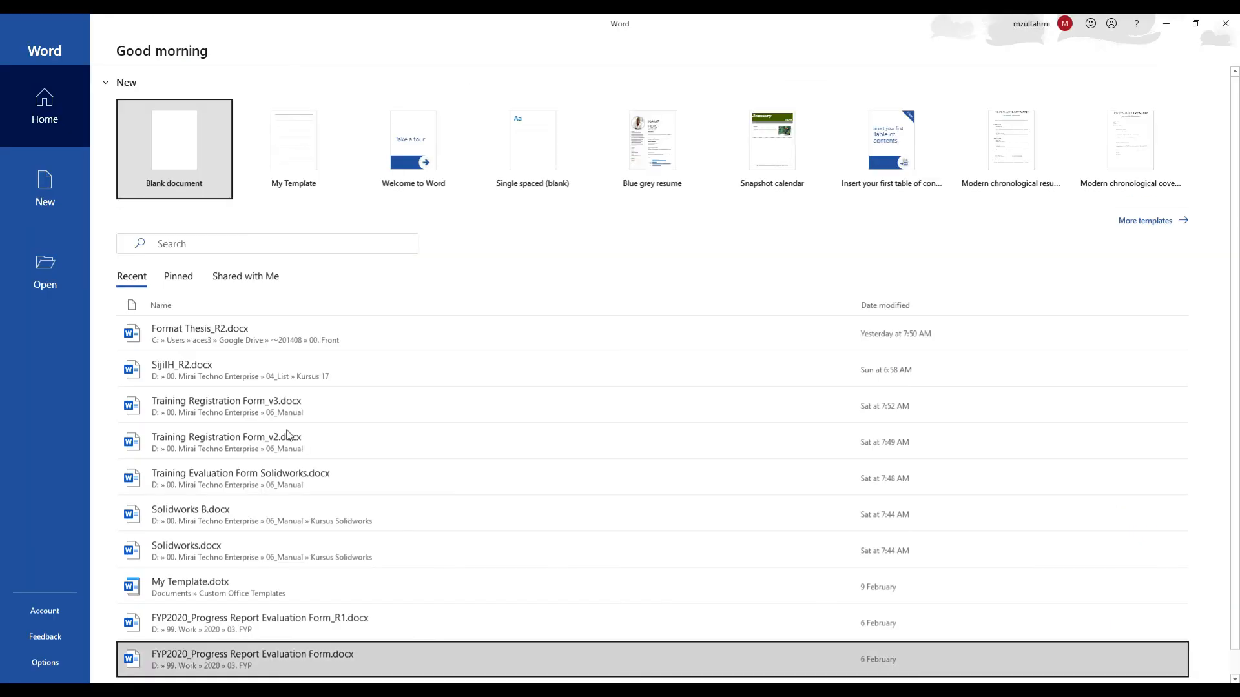
left_click(181, 160)
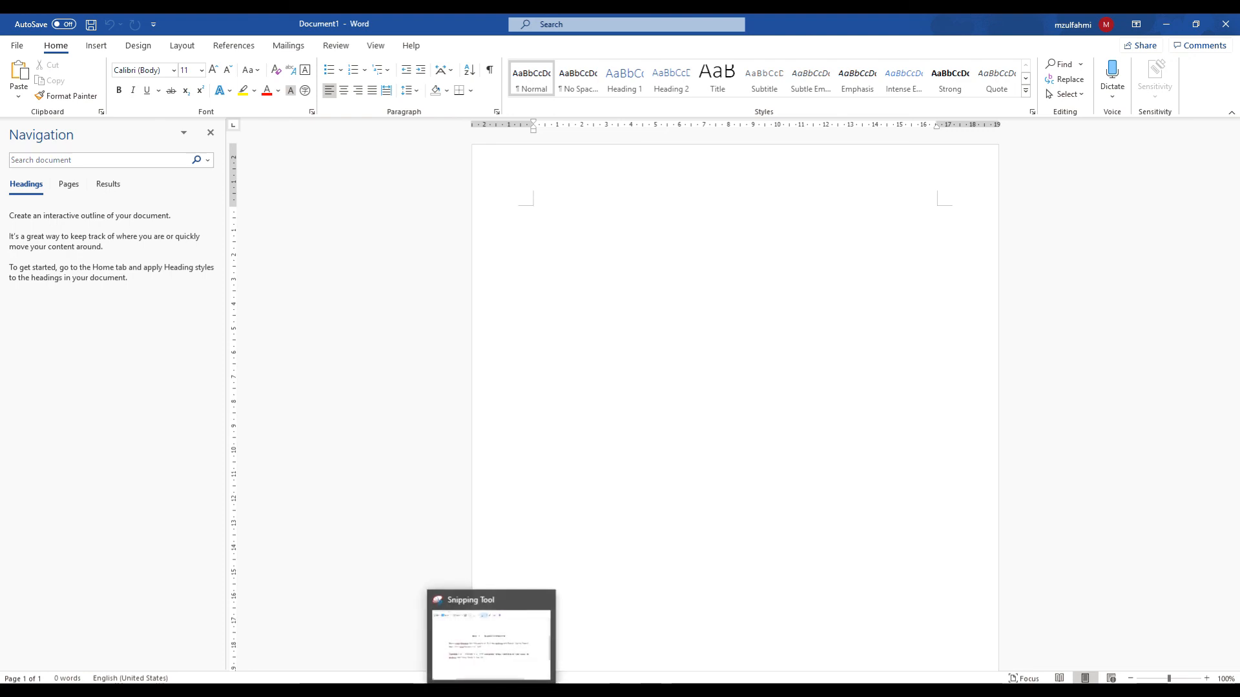
- Capture the dimensioned floor plan from the PDF with Snipping Tool and paste it into the blank Word document
left_click(492, 690)
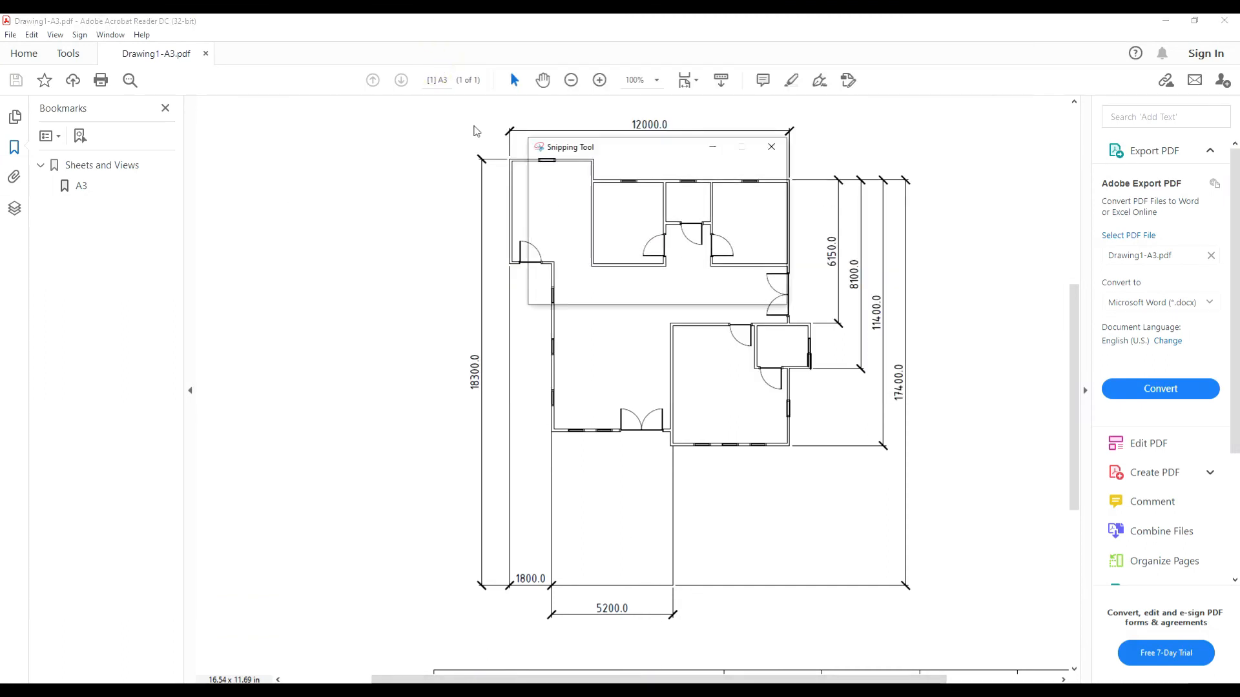
left_click_drag(460, 112, 948, 651)
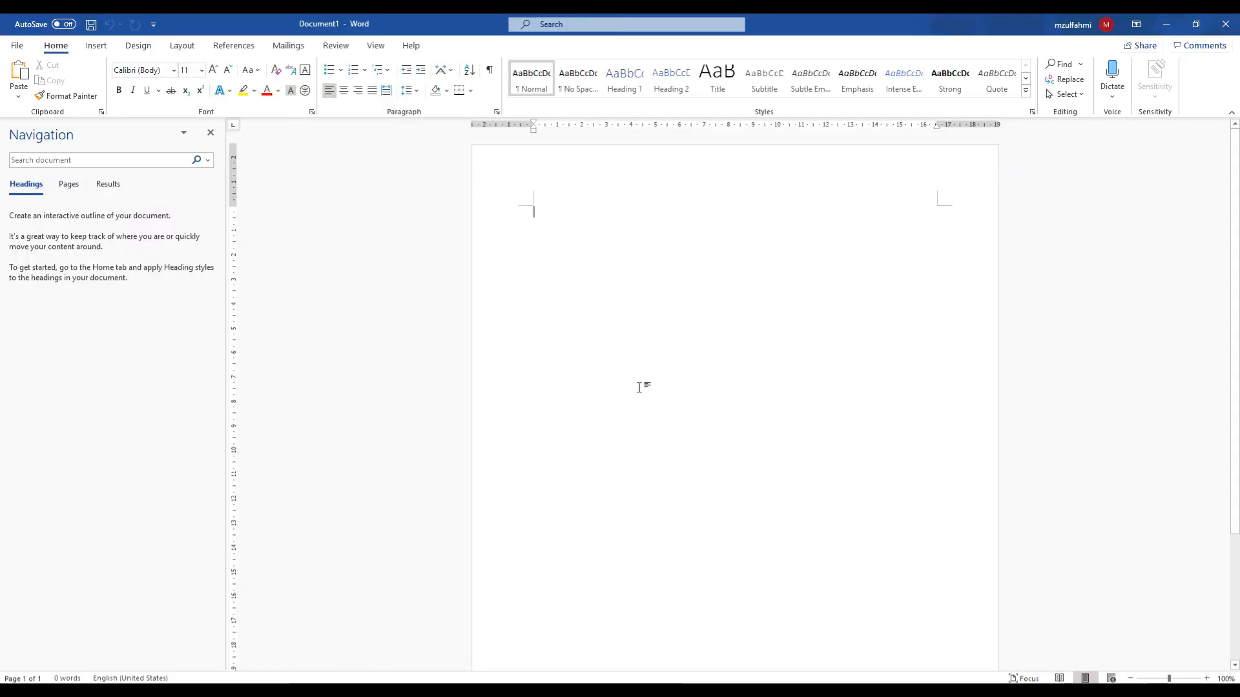
key("ctrl+v")
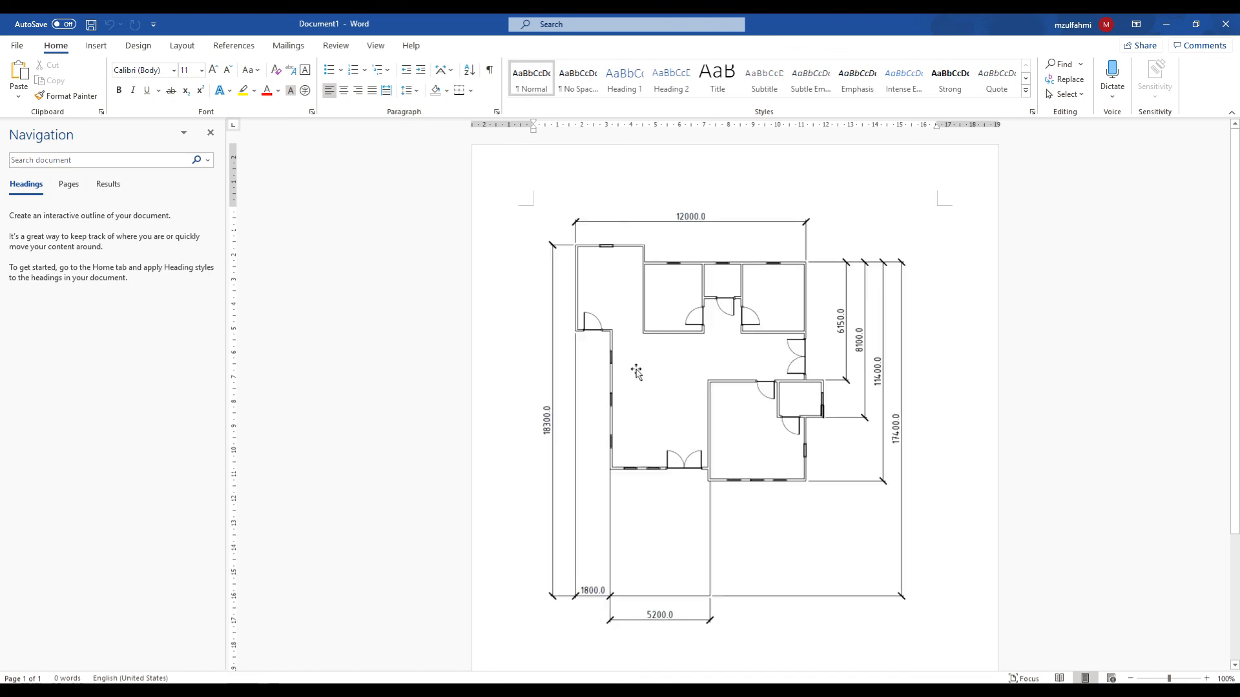
left_click(938, 451)
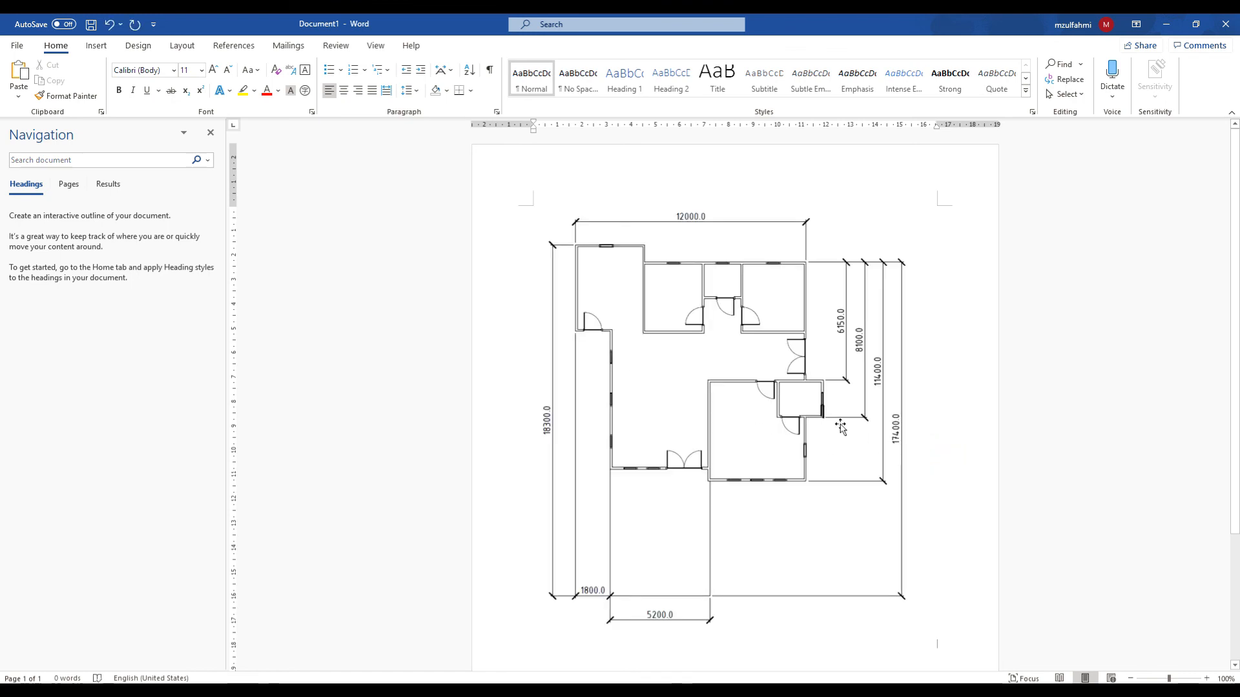